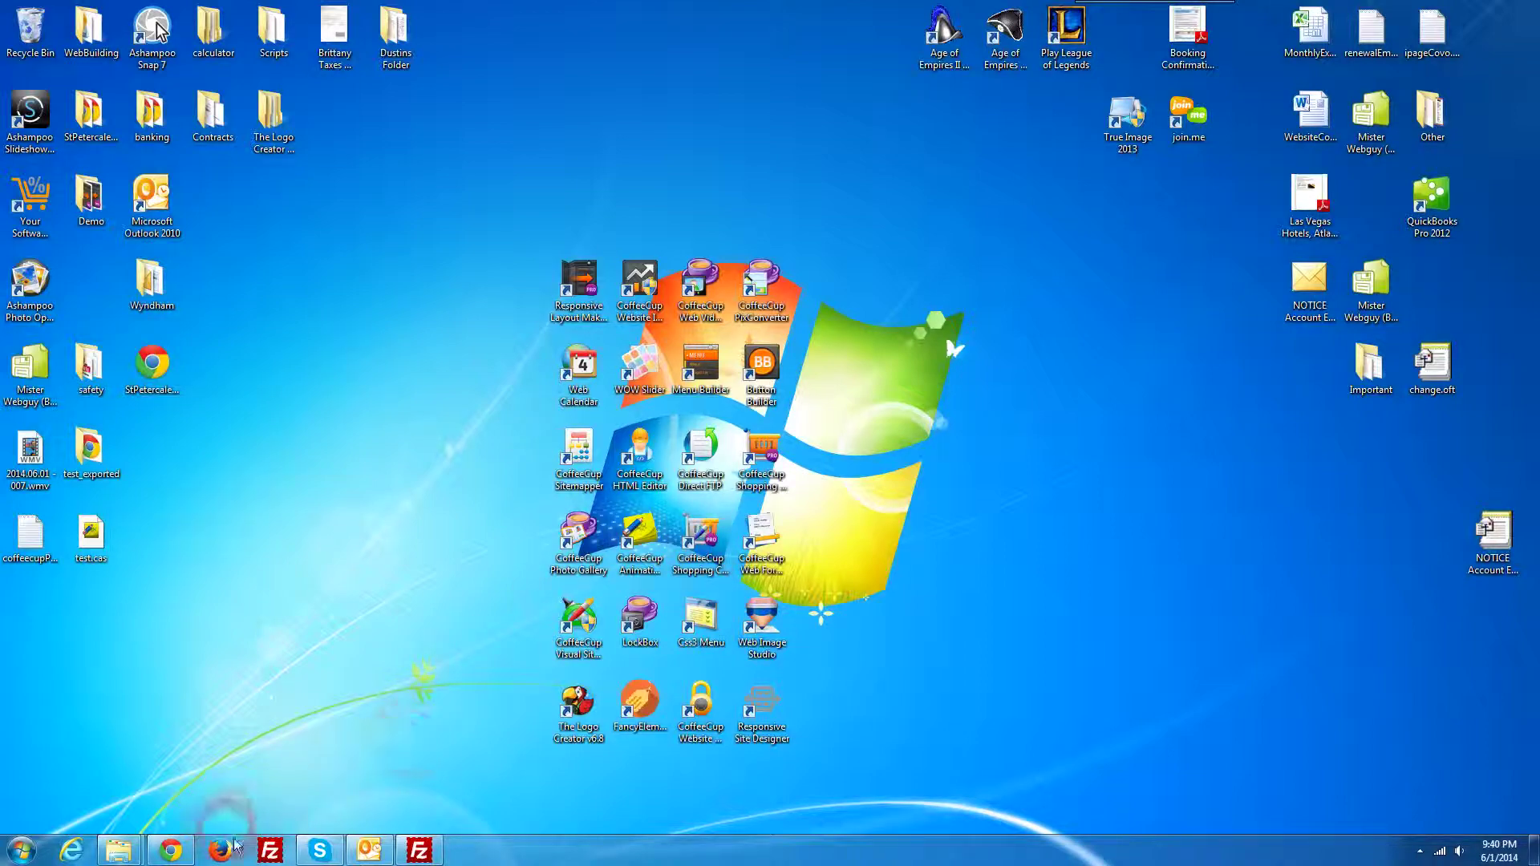
Step: Look over misterwebguy.com's Virus Removal page, return home, and minimize the browser
{"action": "left_click", "coordinate": [190, 860]}
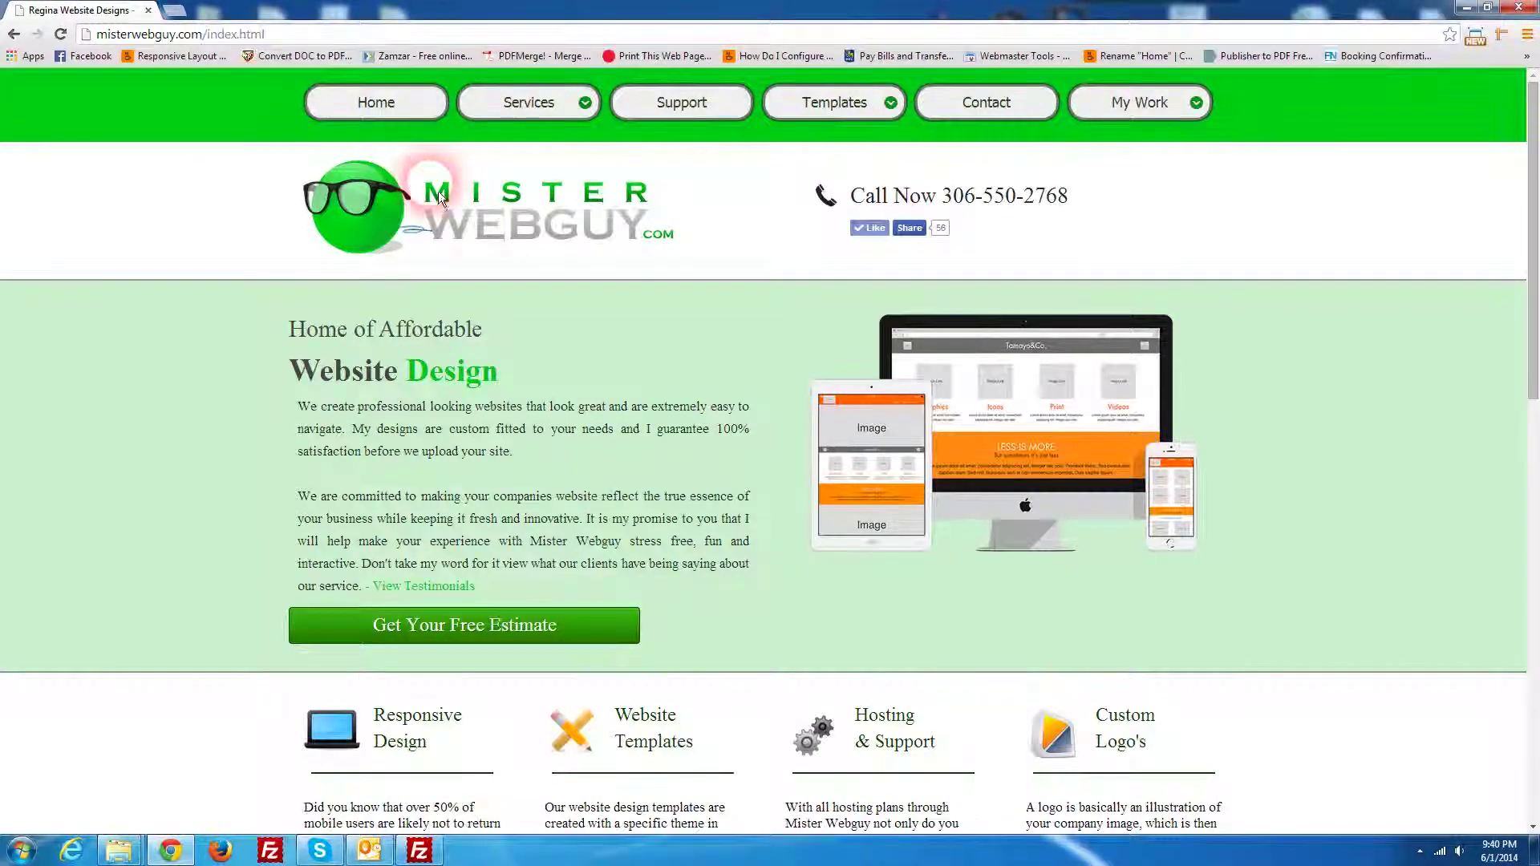
{"action": "scroll", "coordinate": [523, 311], "scroll_direction": "down", "scroll_amount": 4}
{"action": "scroll", "coordinate": [522, 310], "scroll_direction": "up", "scroll_amount": 4}
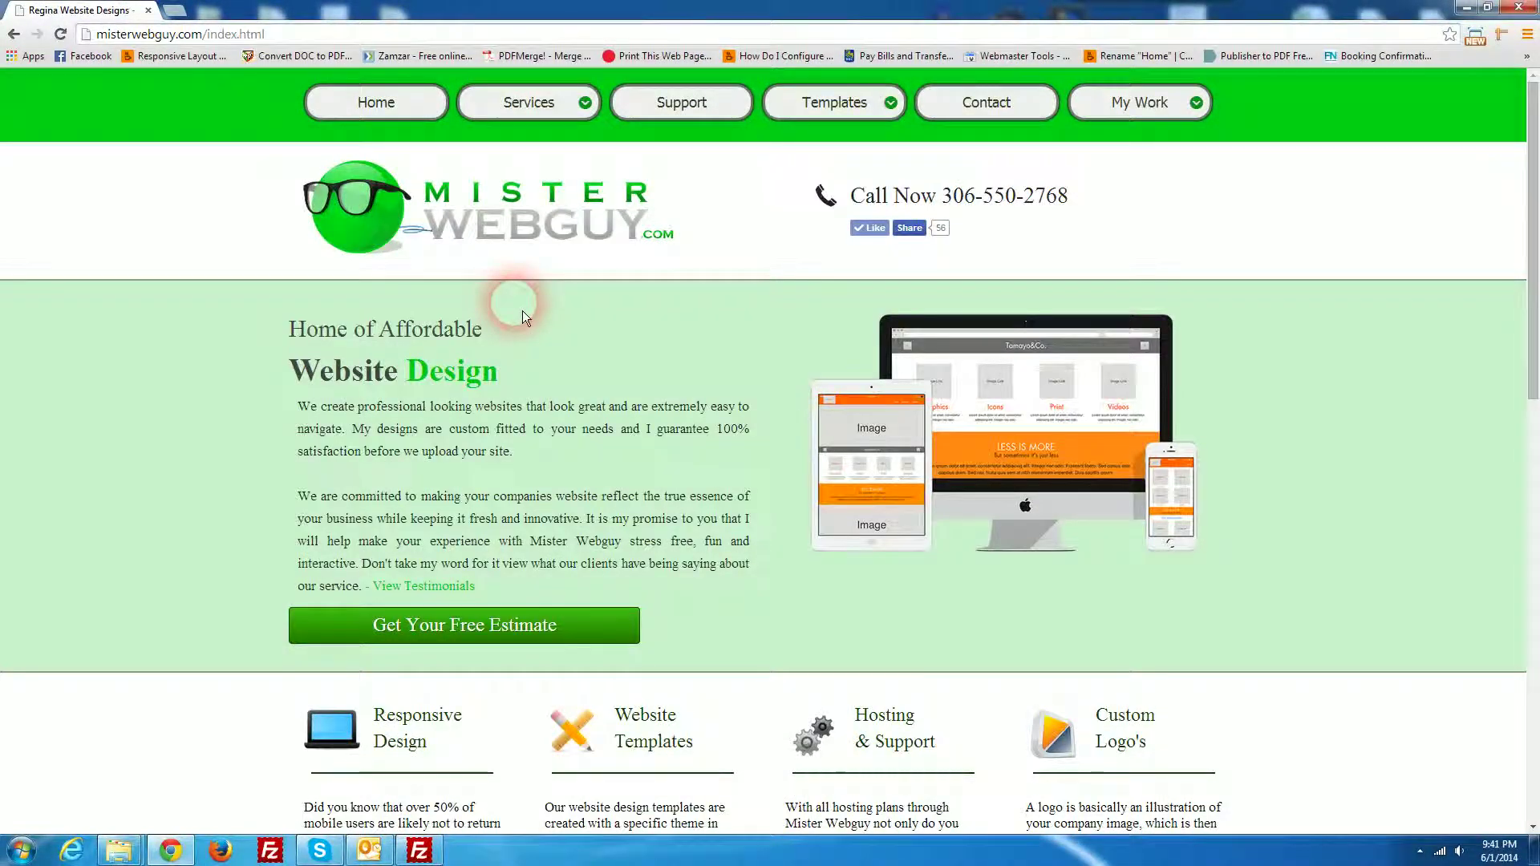
{"action": "mouse_move", "coordinate": [570, 181]}
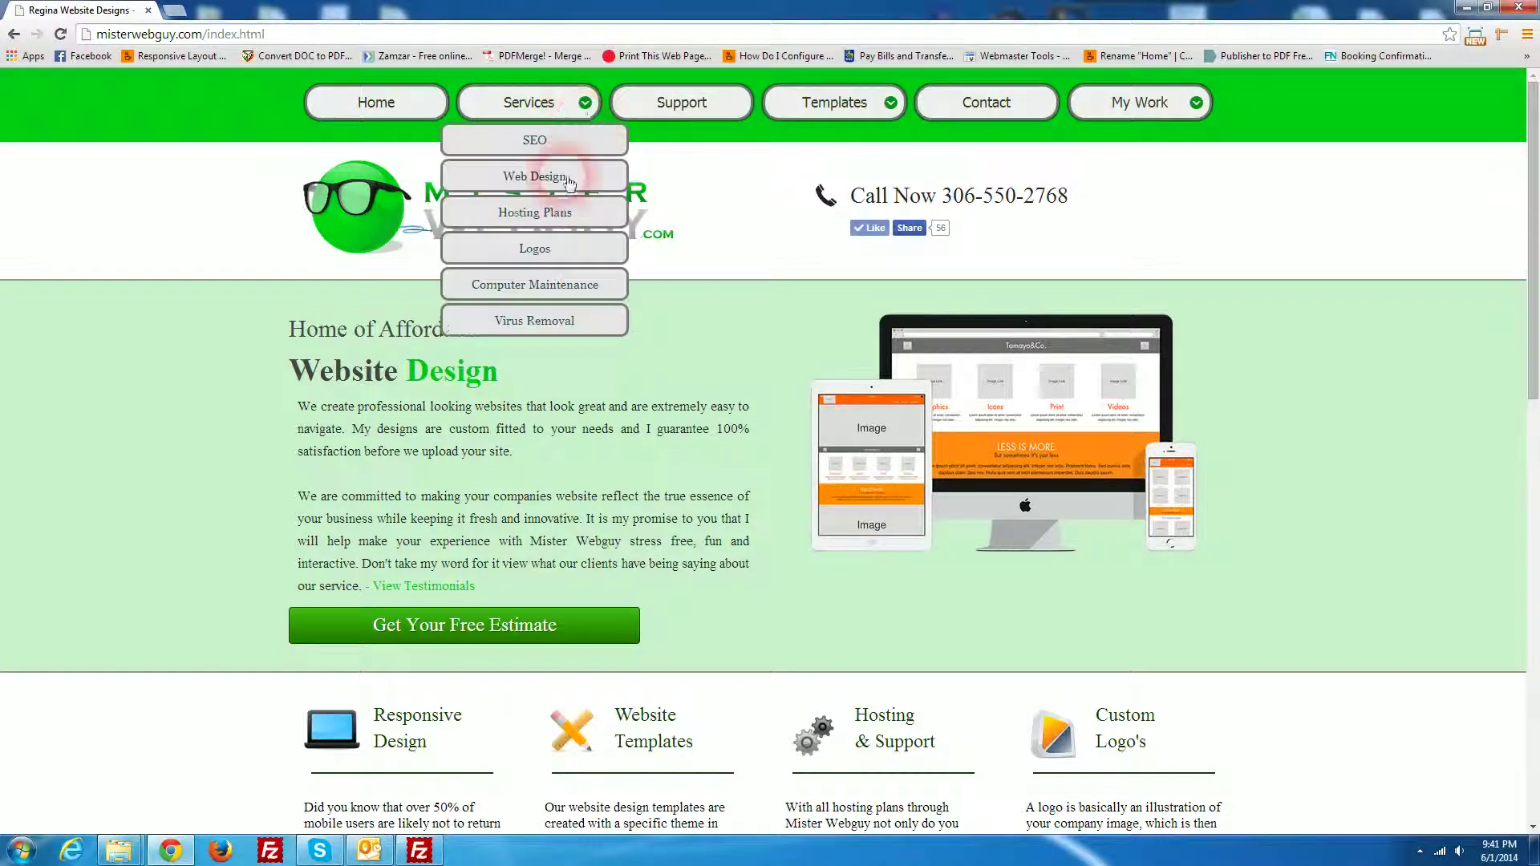
{"action": "left_click", "coordinate": [566, 321]}
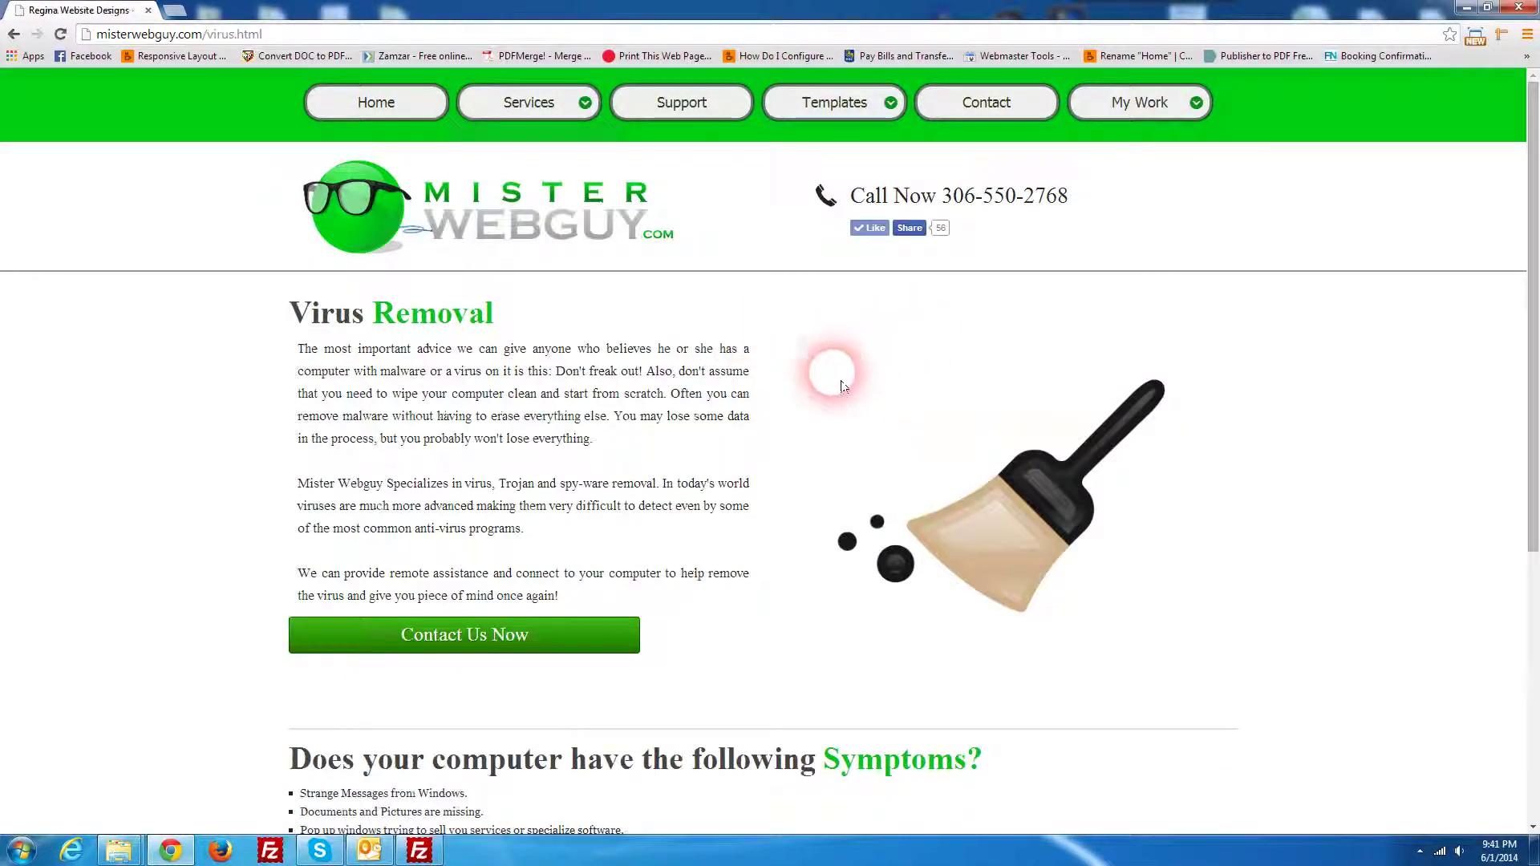
{"action": "mouse_move", "coordinate": [554, 99]}
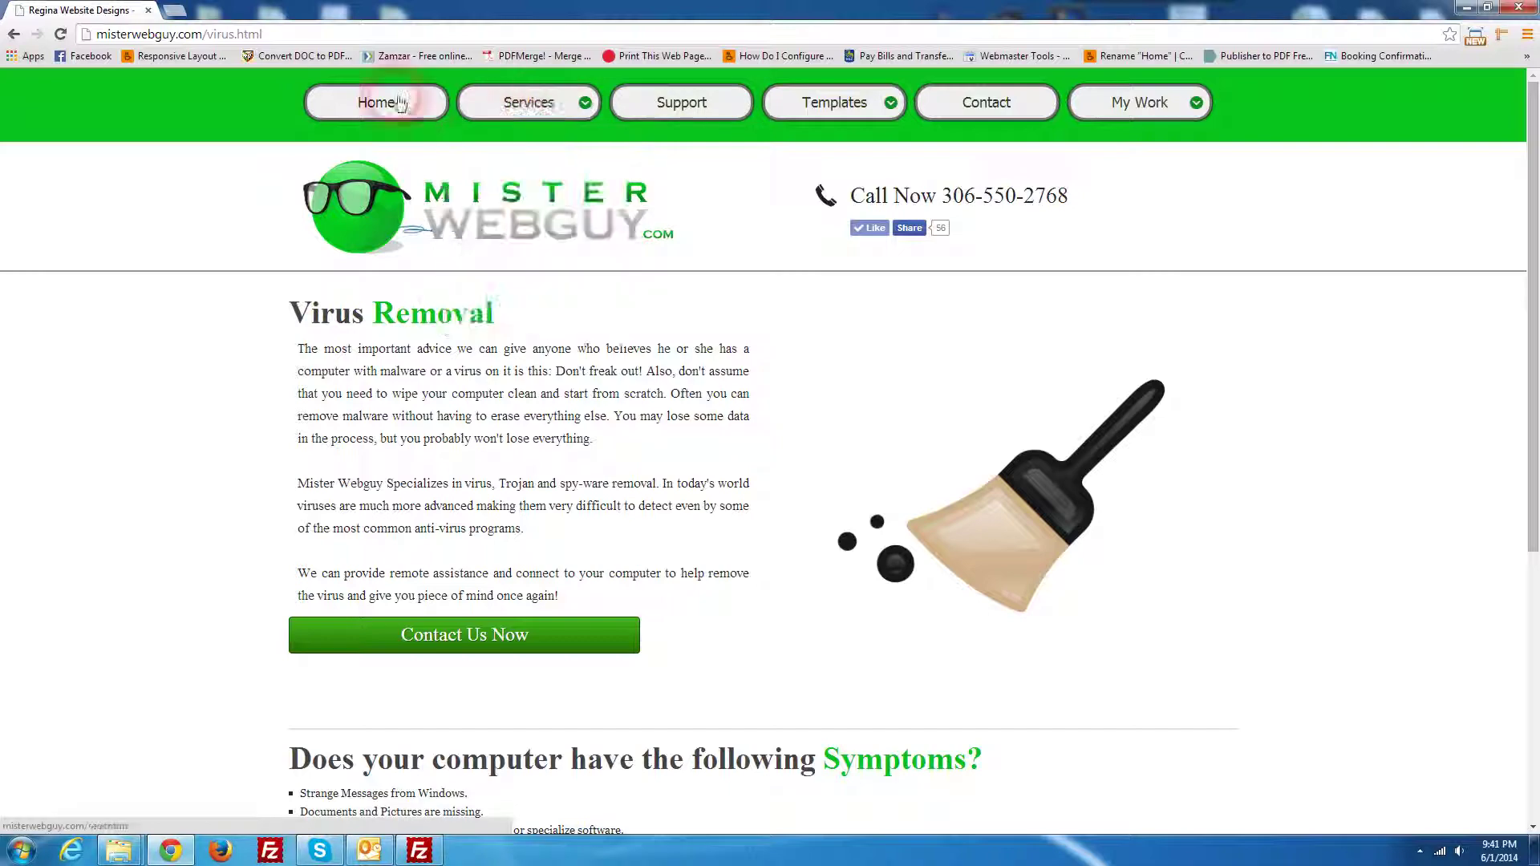
{"action": "left_click", "coordinate": [402, 104]}
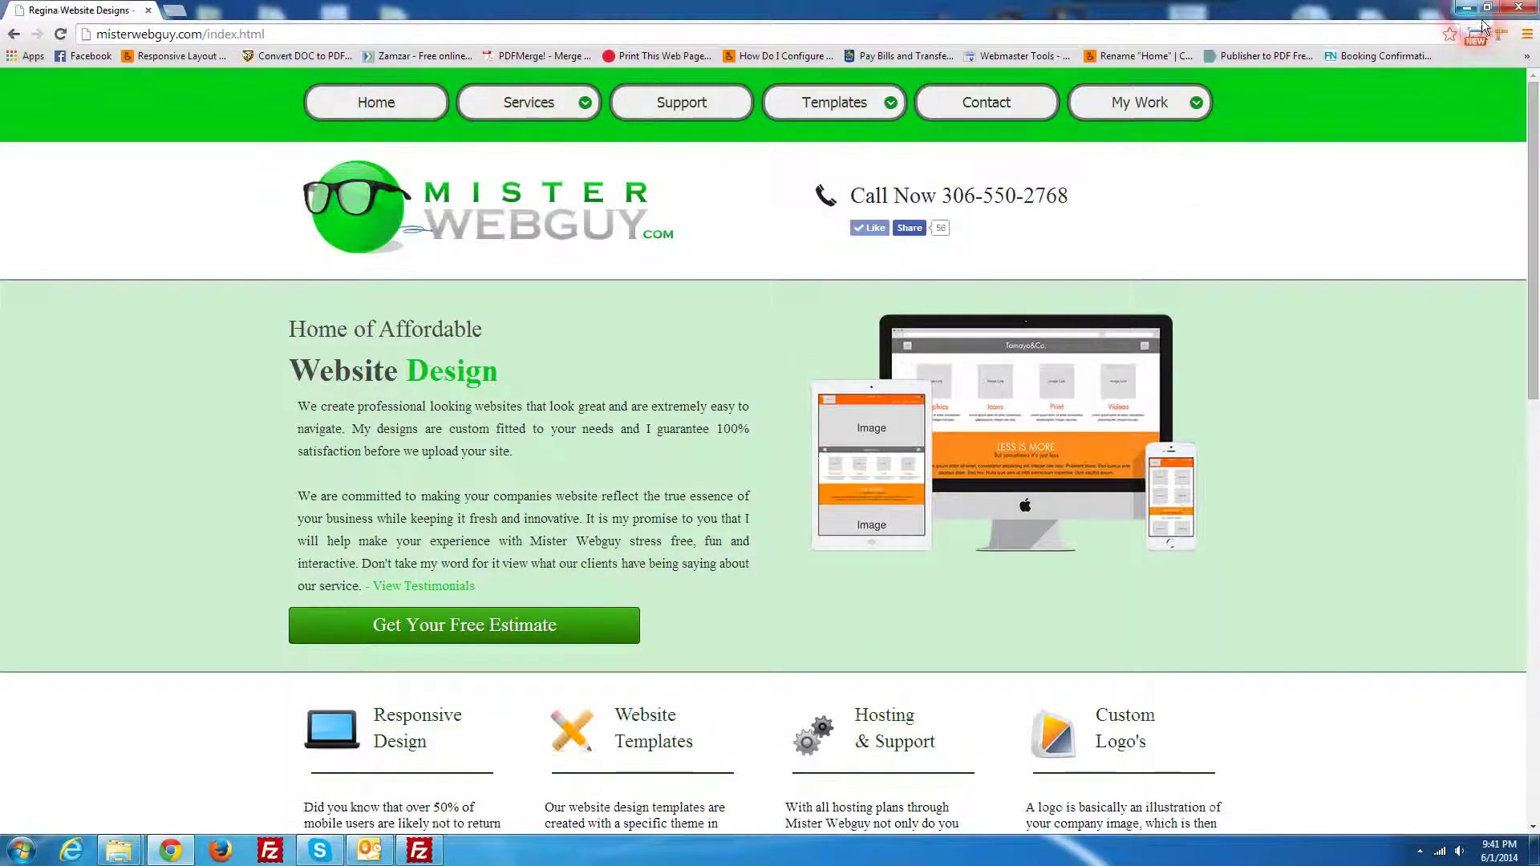
{"action": "left_click", "coordinate": [1467, 7]}
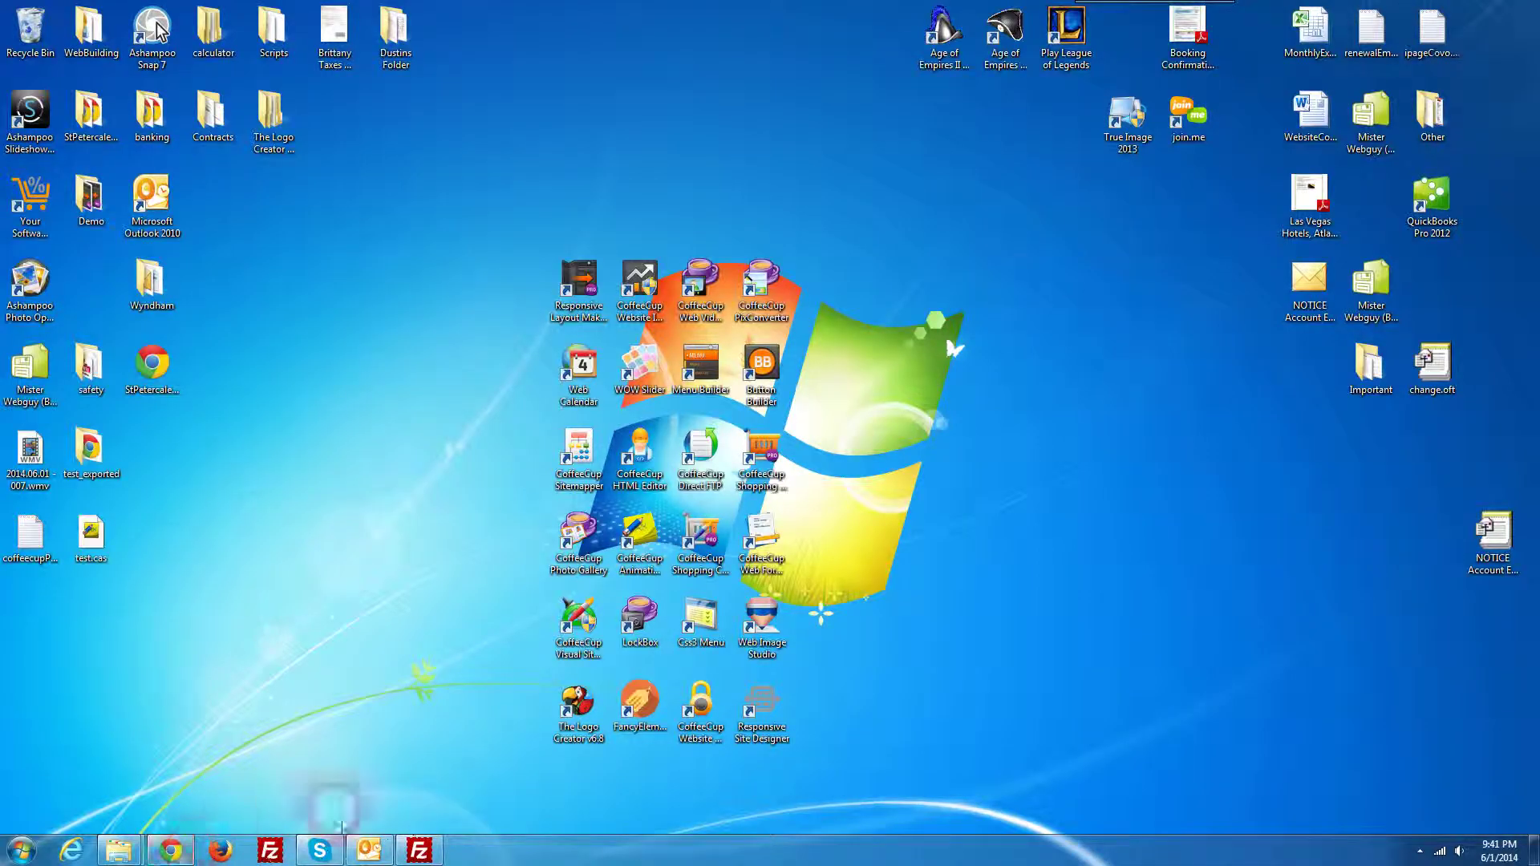
{"action": "double_click", "coordinate": [700, 704]}
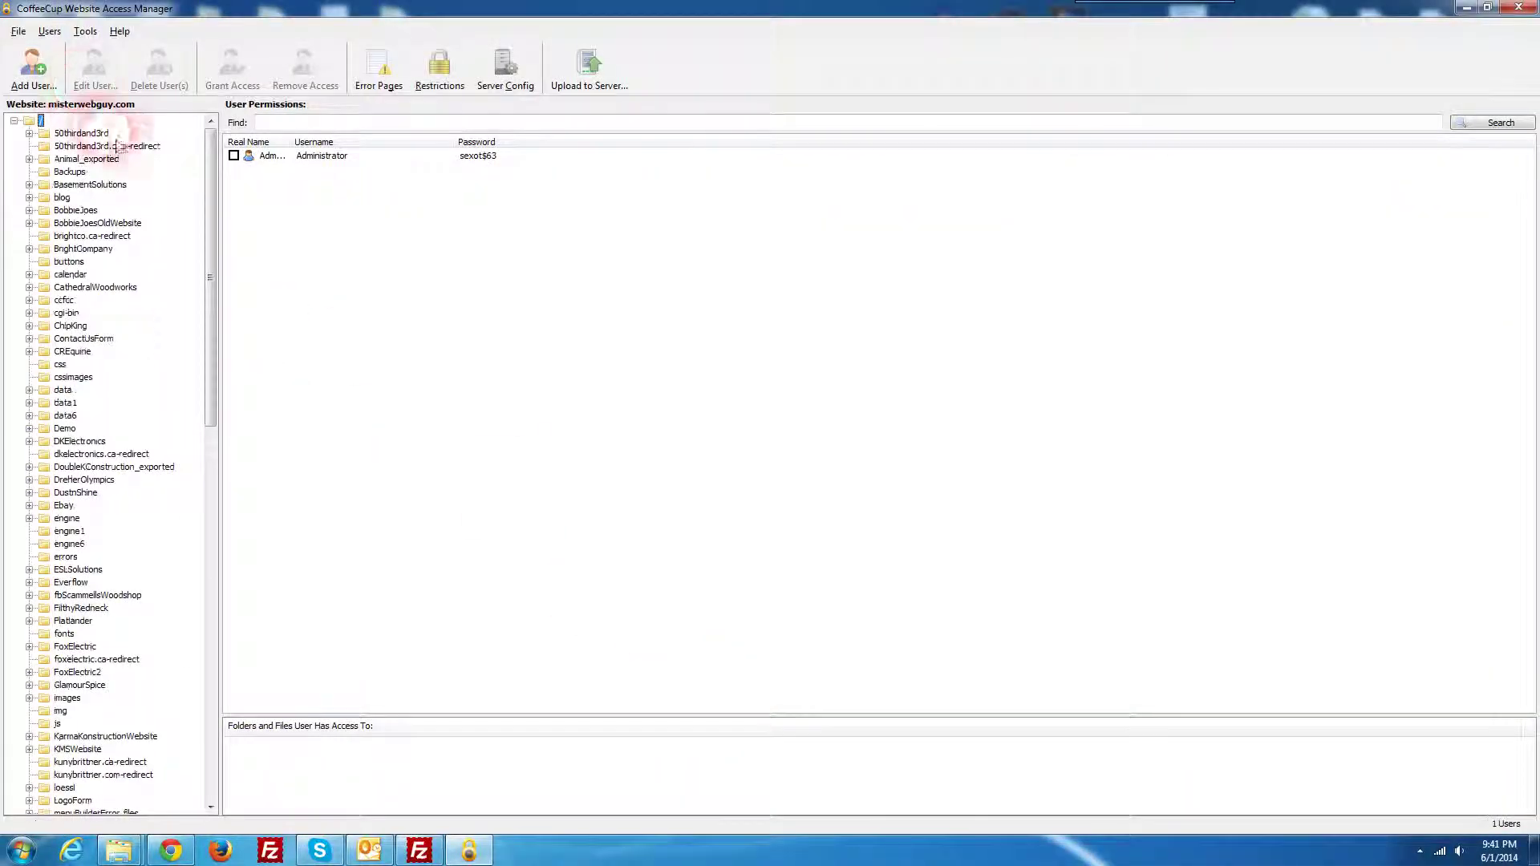
{"action": "left_click", "coordinate": [18, 32]}
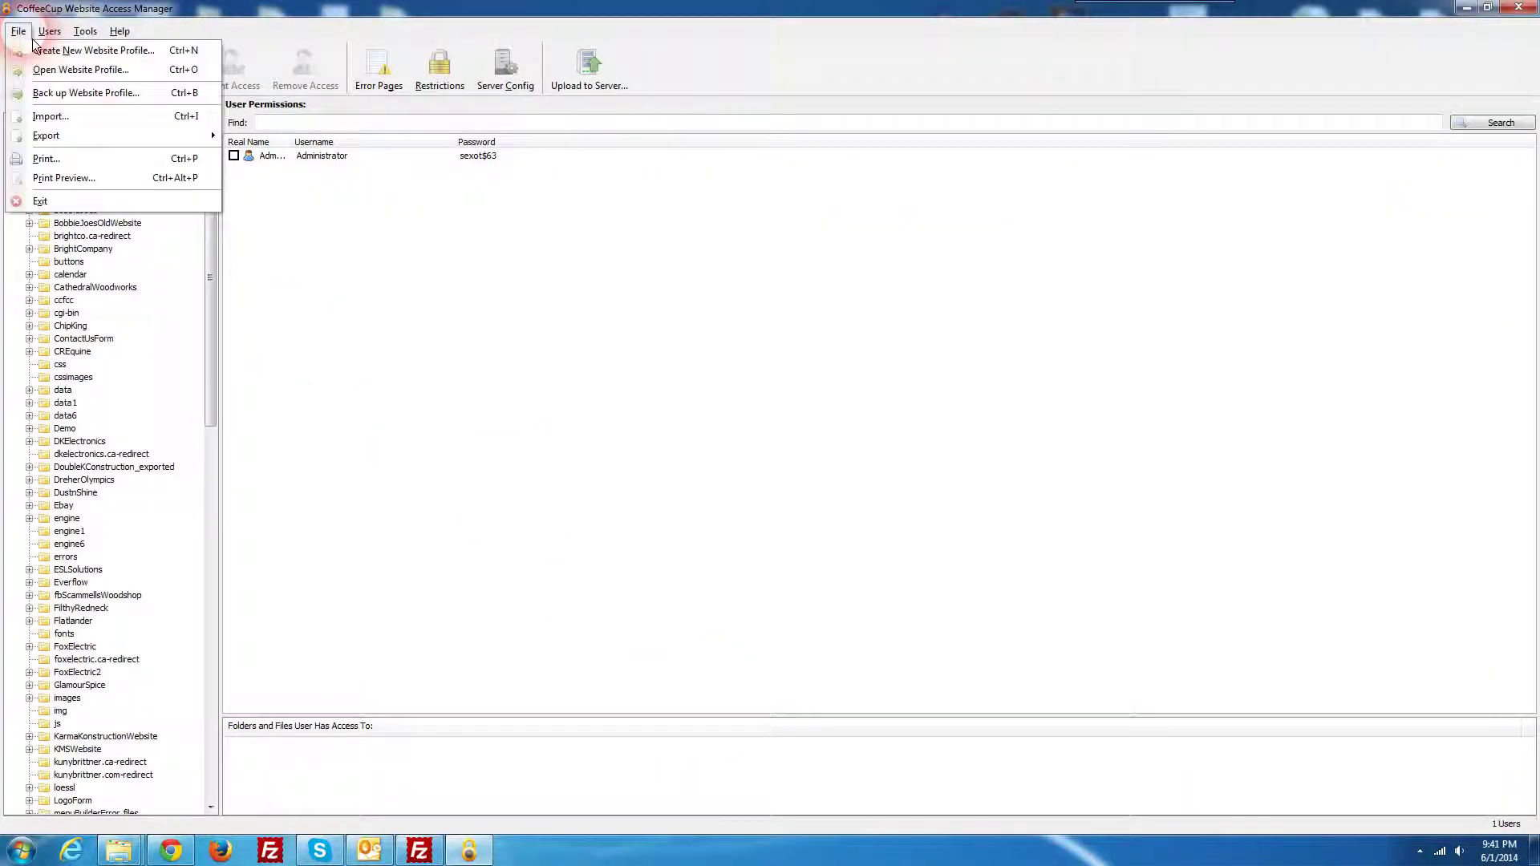
{"action": "left_click", "coordinate": [93, 51]}
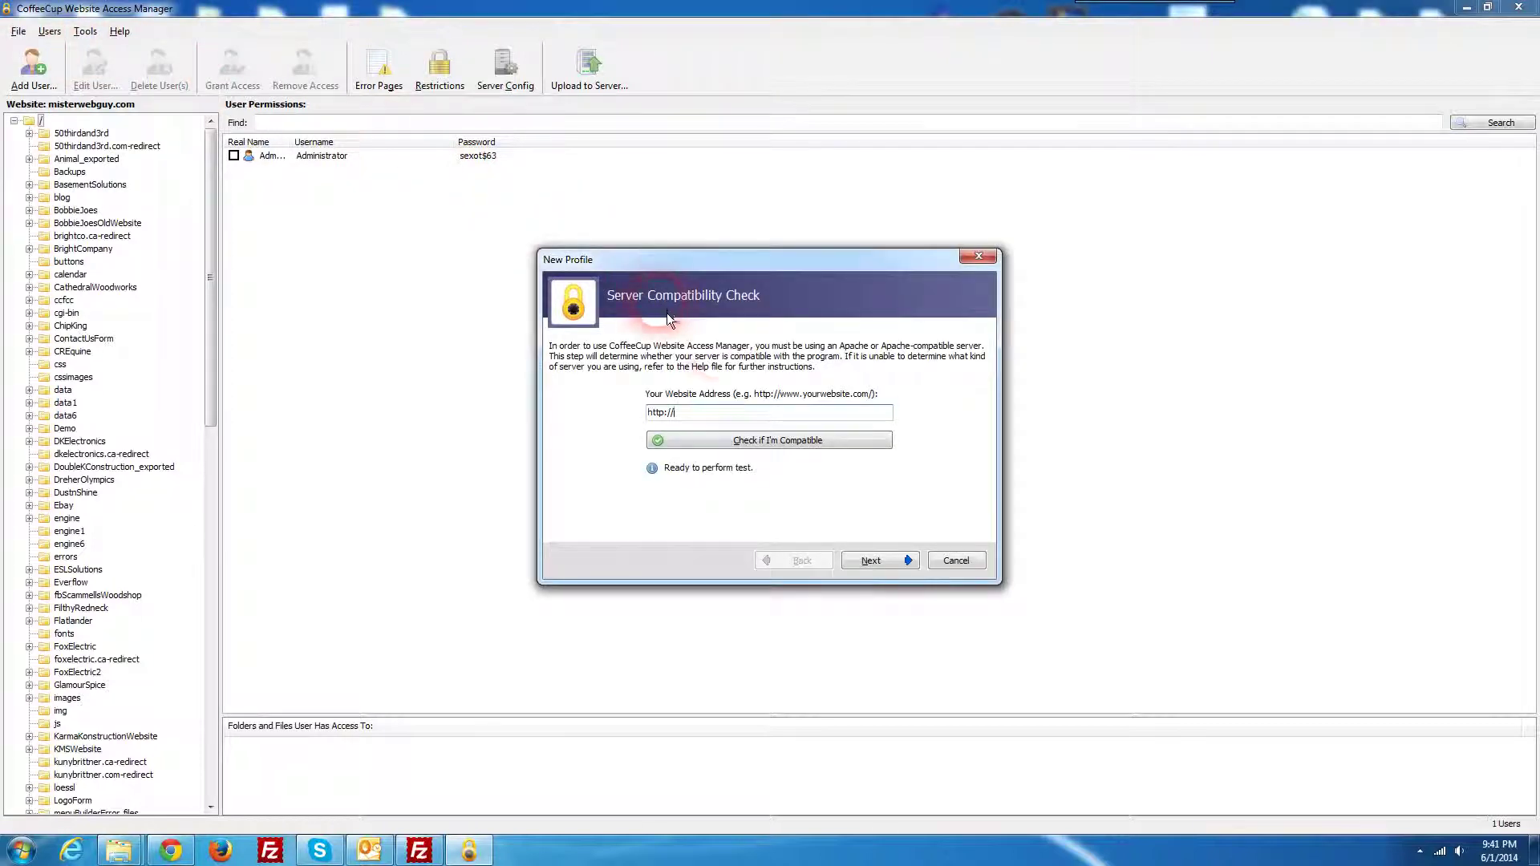
{"action": "left_click", "coordinate": [731, 414]}
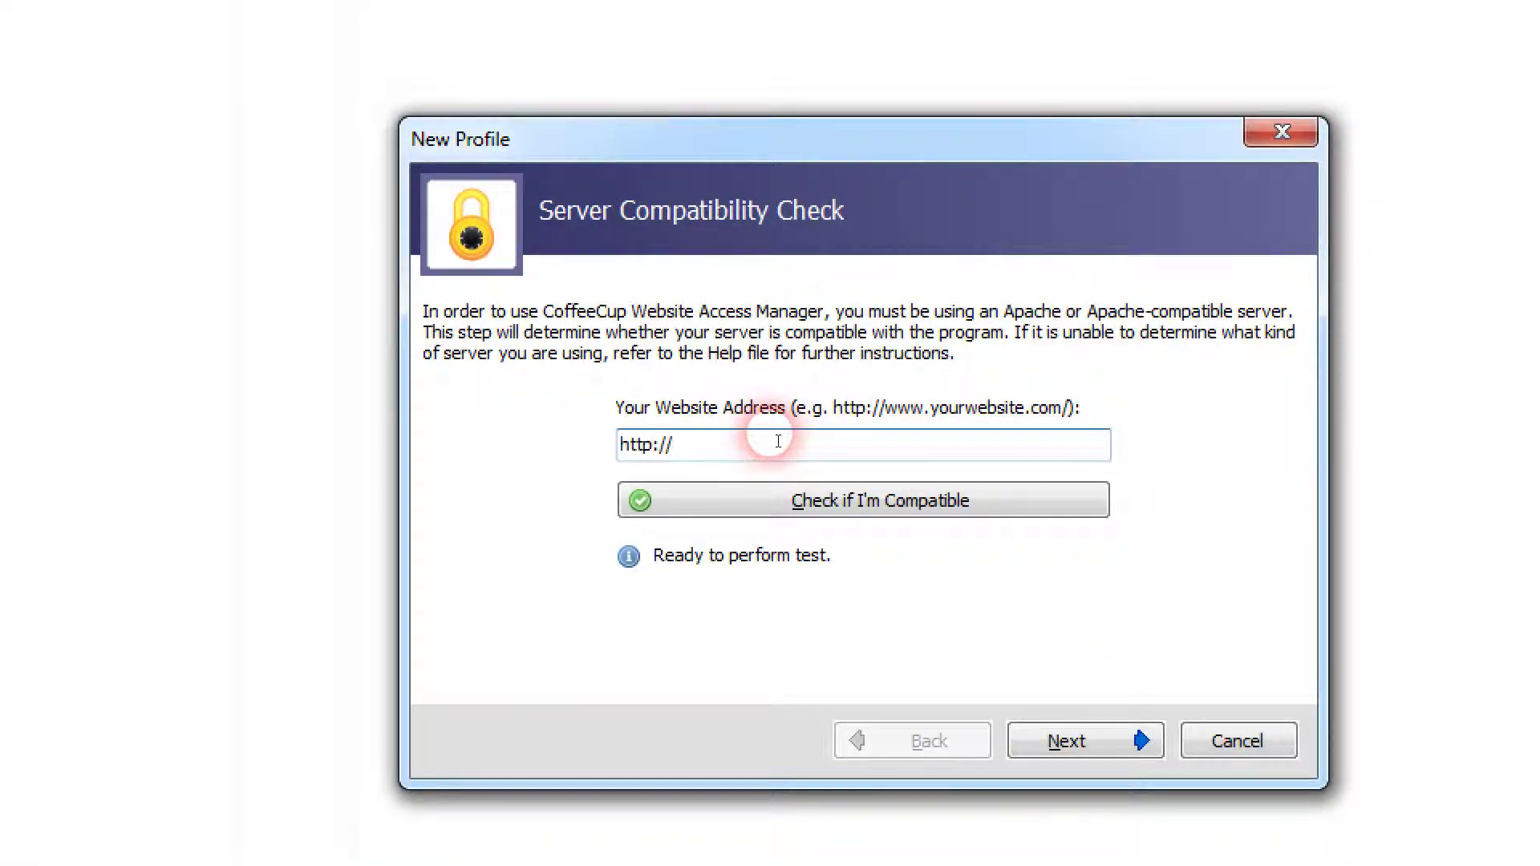
{"action": "type", "text": "www."}
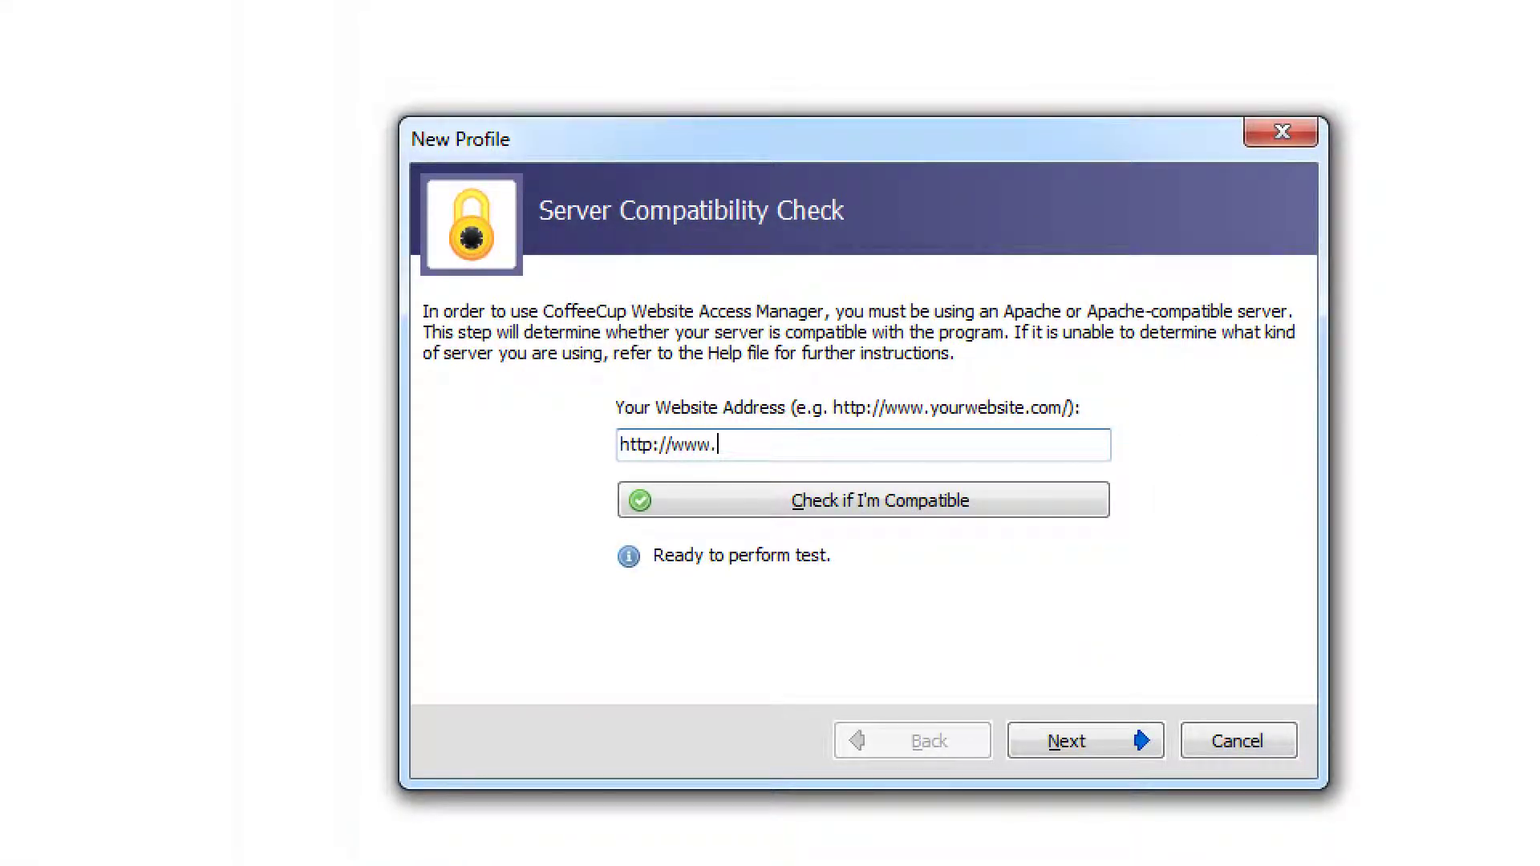
{"action": "type", "text": "misterwebguy.com"}
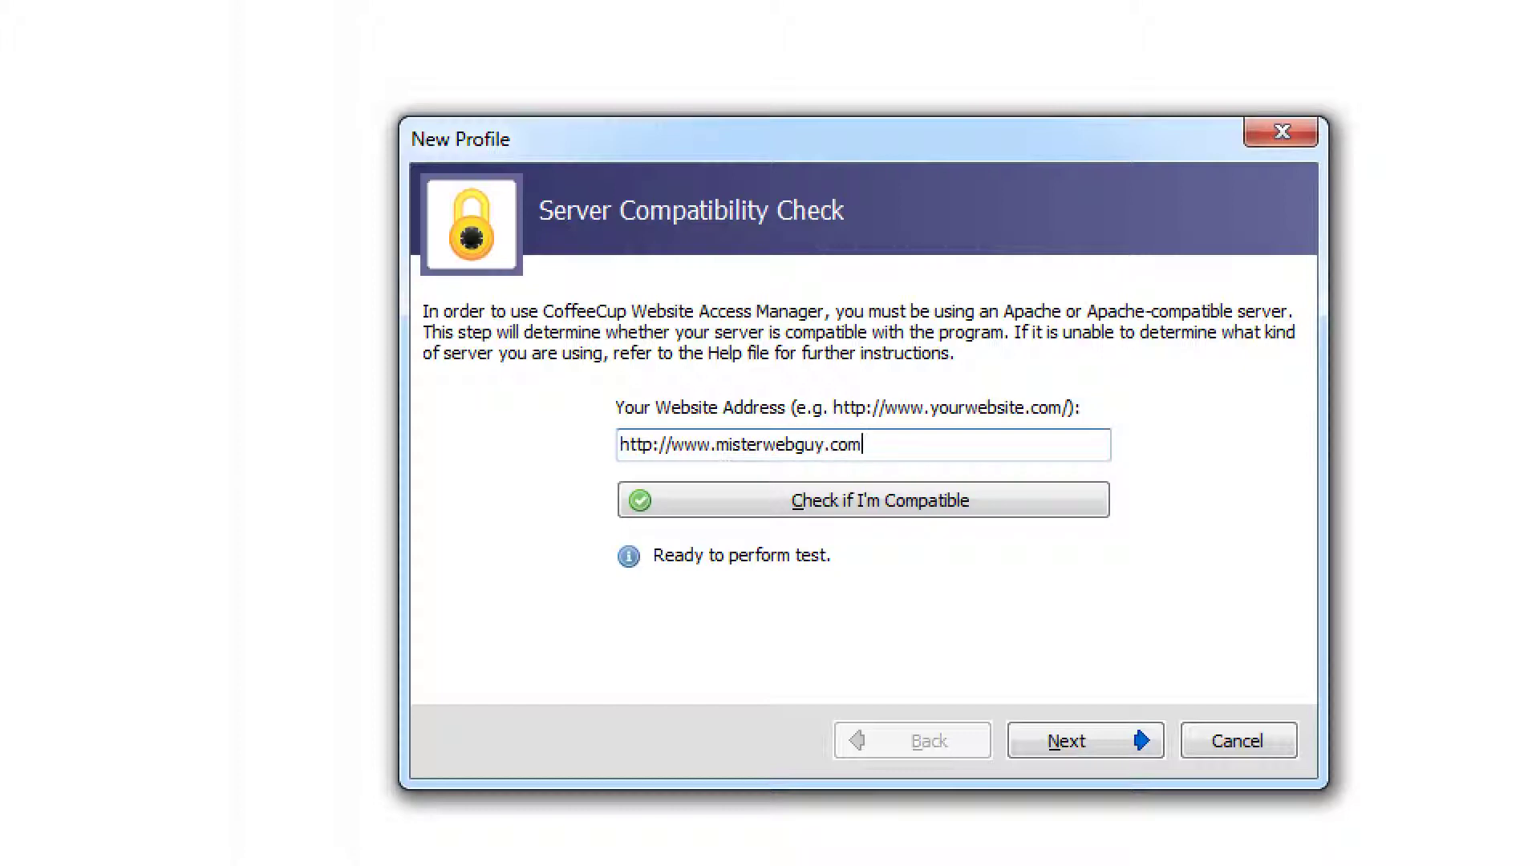
{"action": "left_click", "coordinate": [952, 507]}
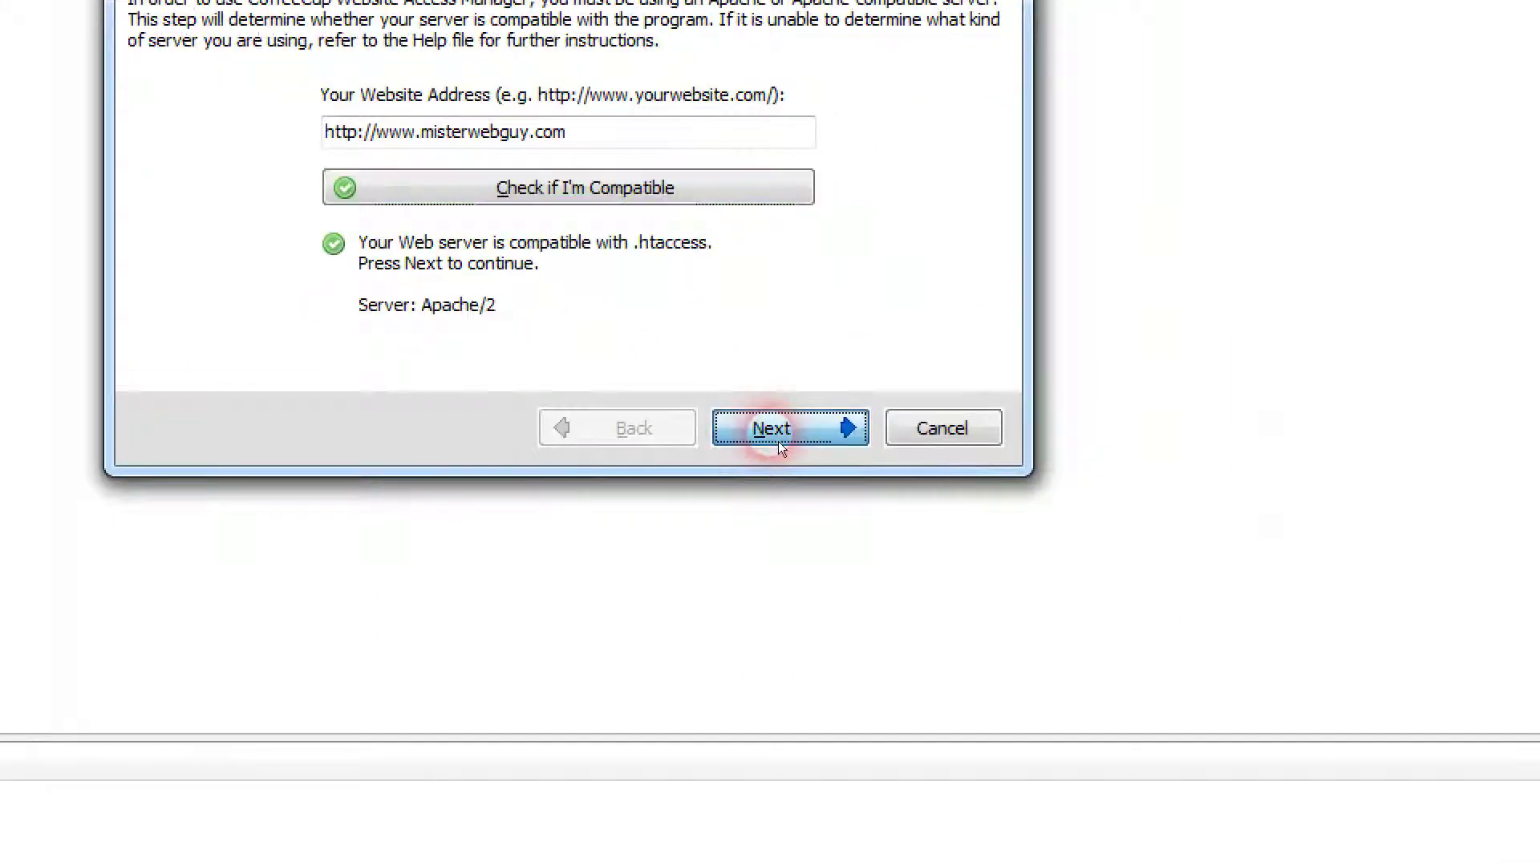
{"action": "left_click", "coordinate": [1029, 599]}
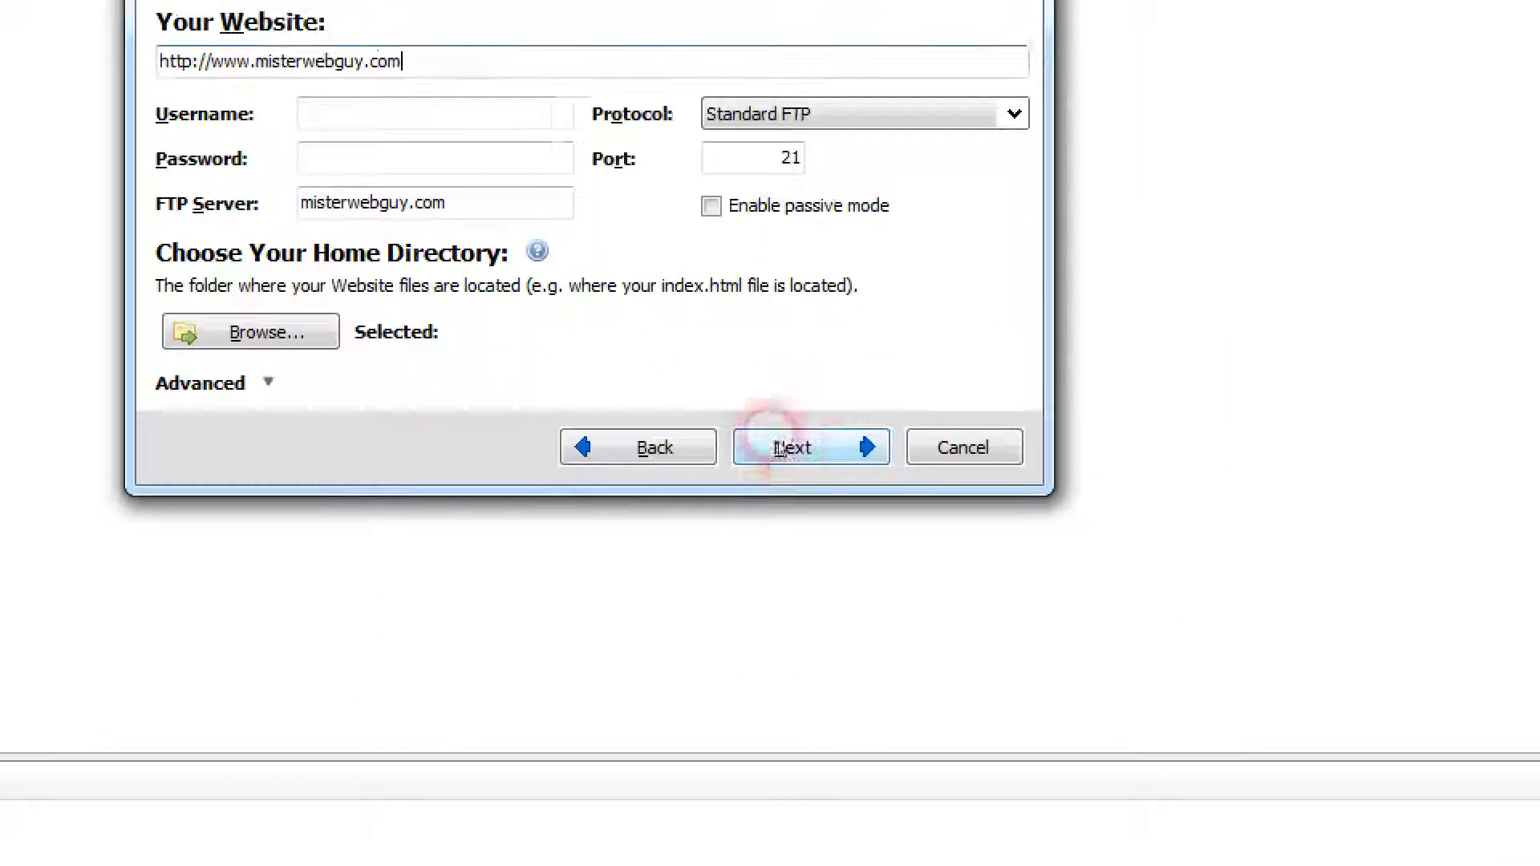
Step: Enter the FTP username and password, then browse the server for the home directory
{"action": "left_click", "coordinate": [417, 117]}
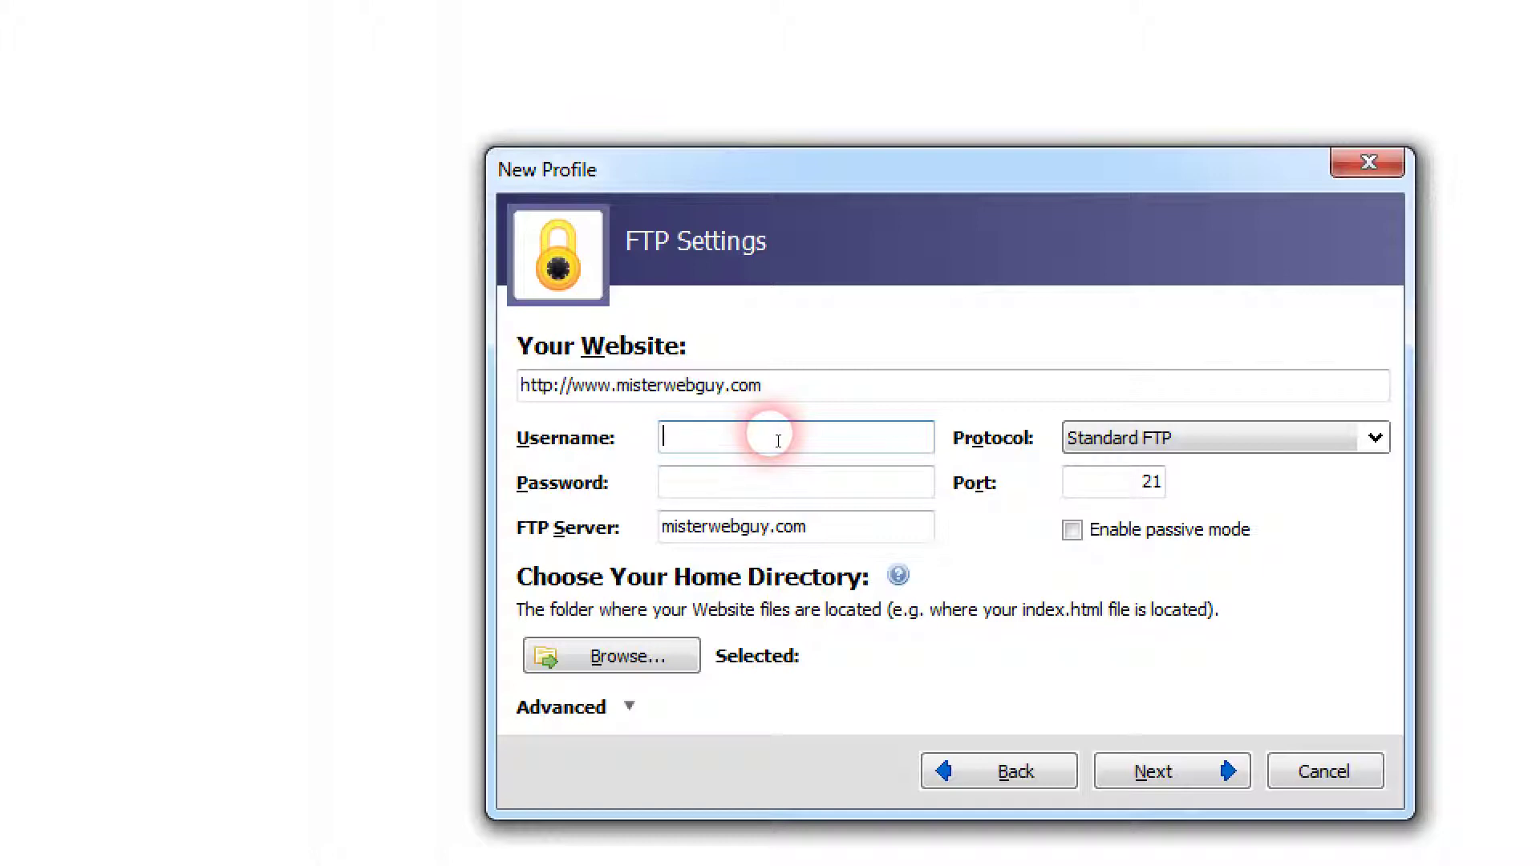
{"action": "type", "text": "misterwebguy"}
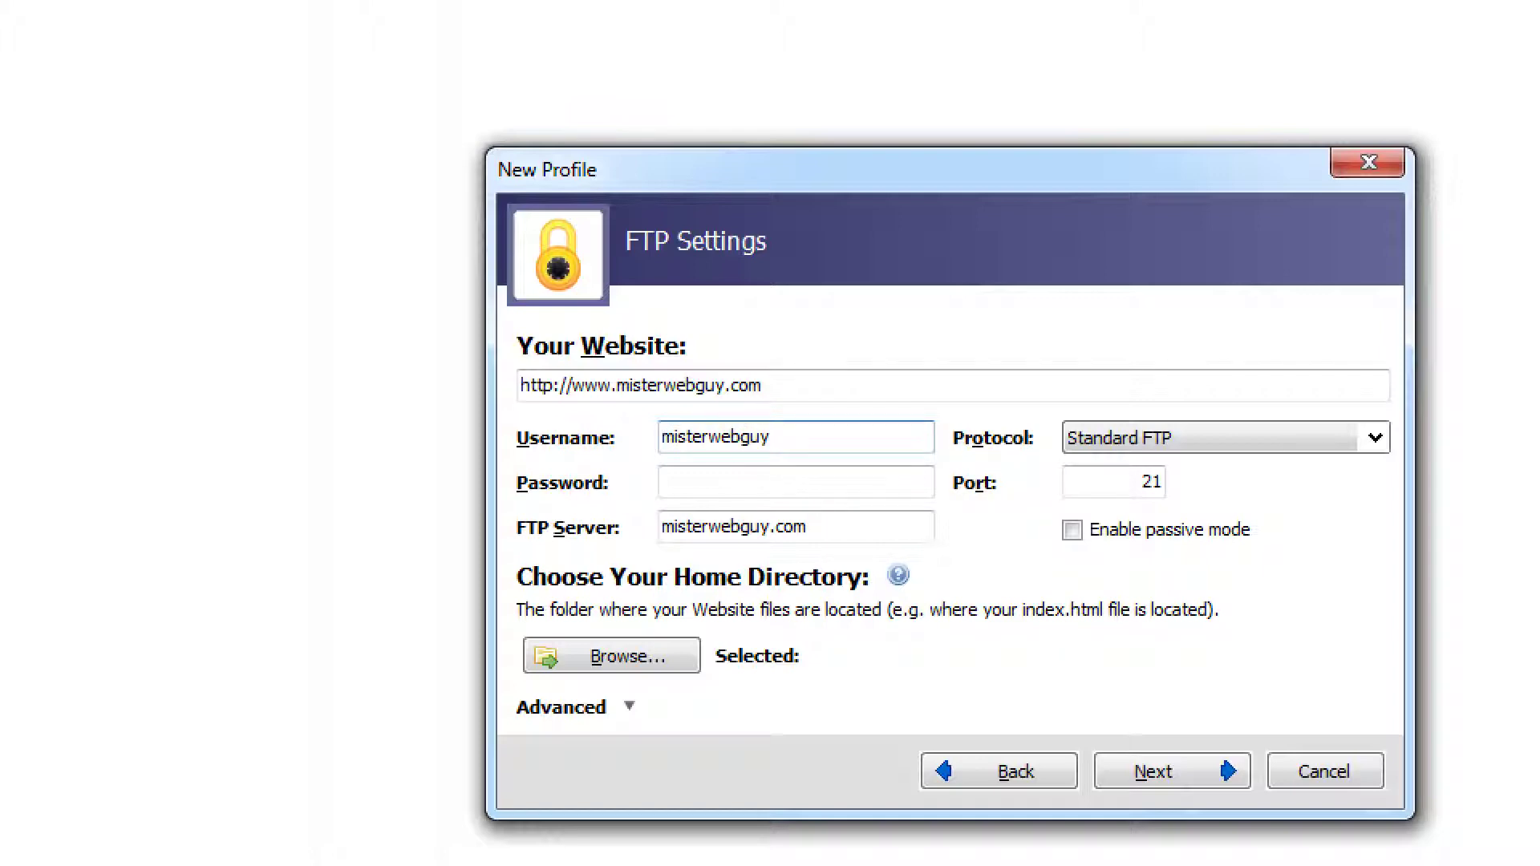
{"action": "left_click", "coordinate": [794, 482]}
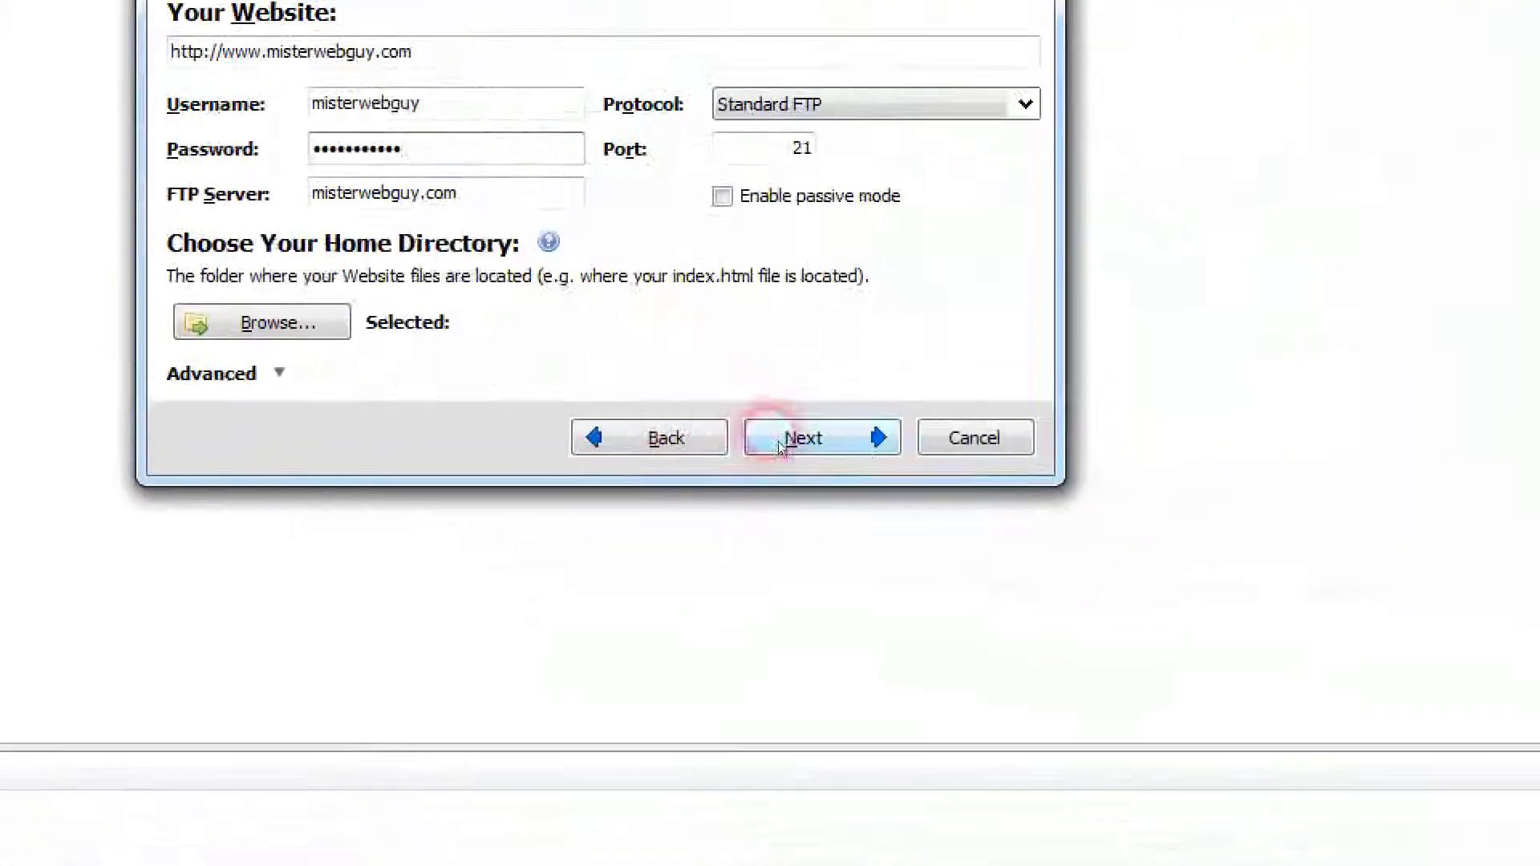
{"action": "left_click", "coordinate": [277, 324]}
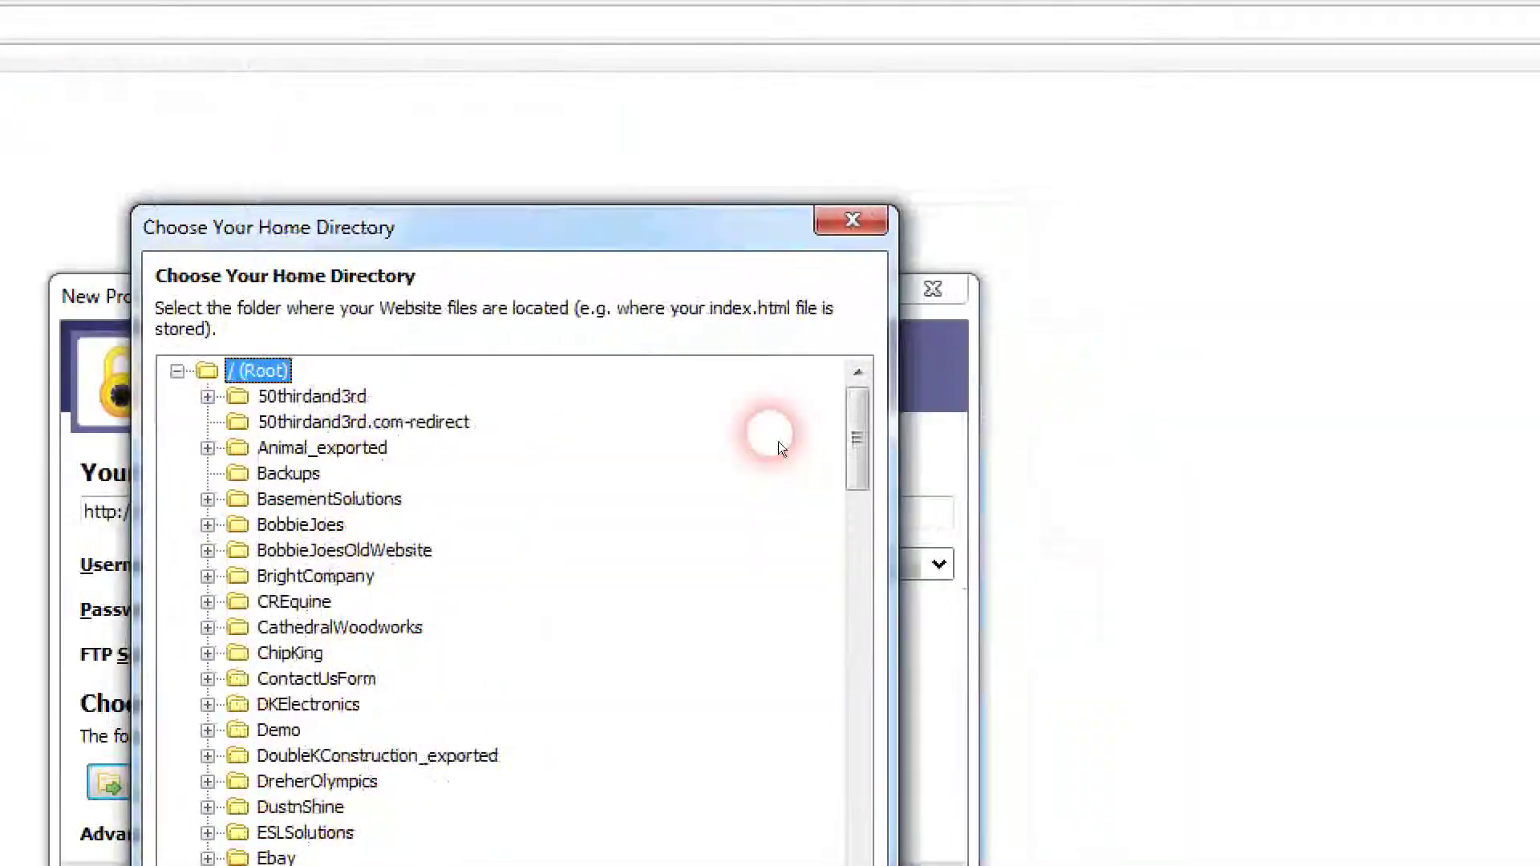
Step: Set / (Root) as the home directory, finish, and replace the existing misterwebguy.com.hdb profile
{"action": "left_click_drag", "start_coordinate": [858, 439], "coordinate": [857, 572]}
{"action": "left_click_drag", "start_coordinate": [782, 447], "coordinate": [782, 77]}
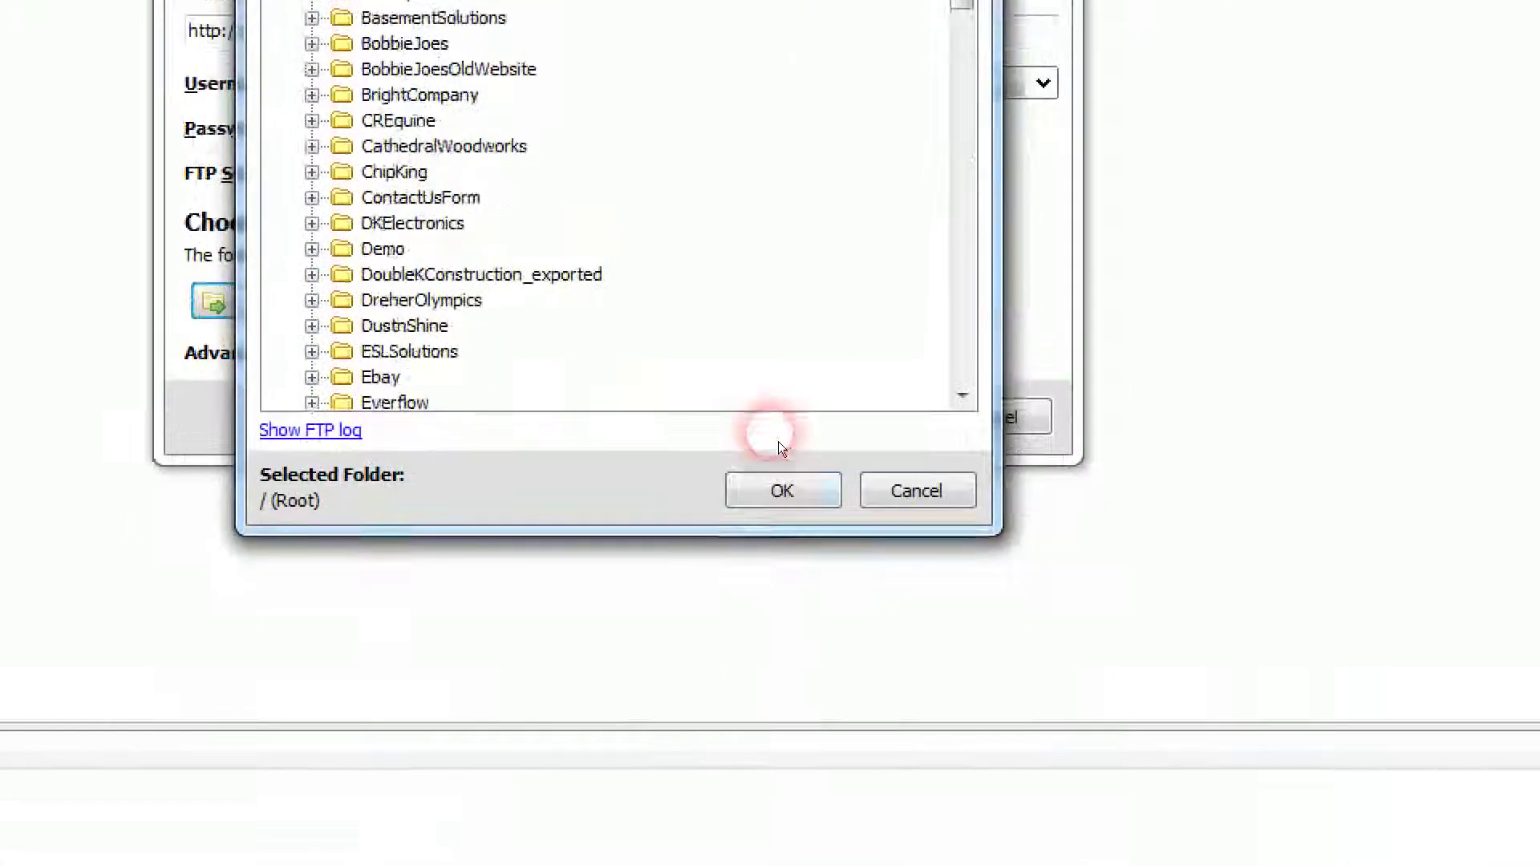
{"action": "left_click", "coordinate": [801, 739]}
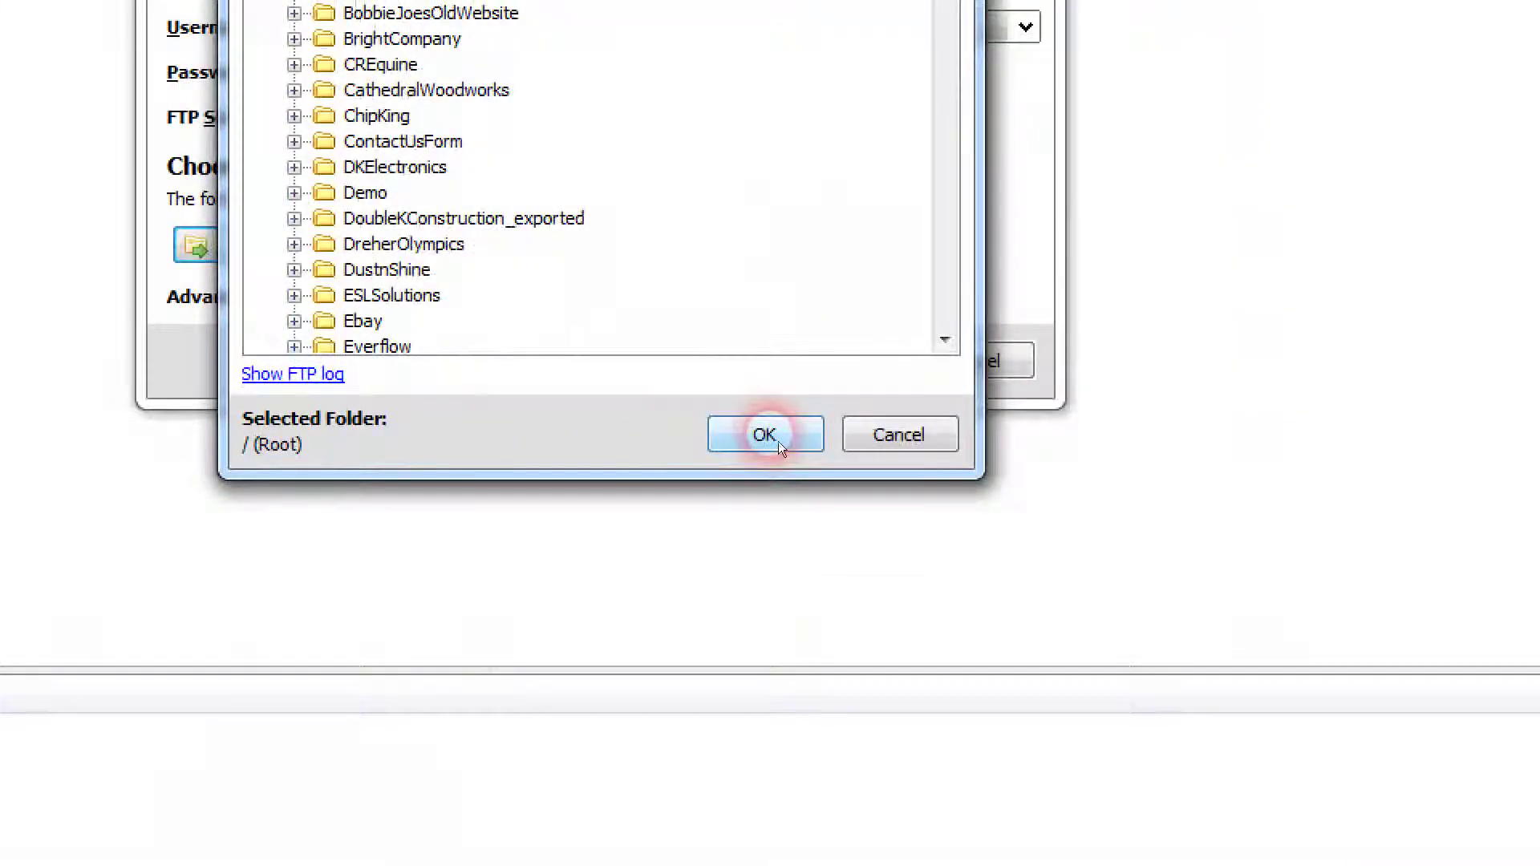
{"action": "left_click", "coordinate": [766, 435]}
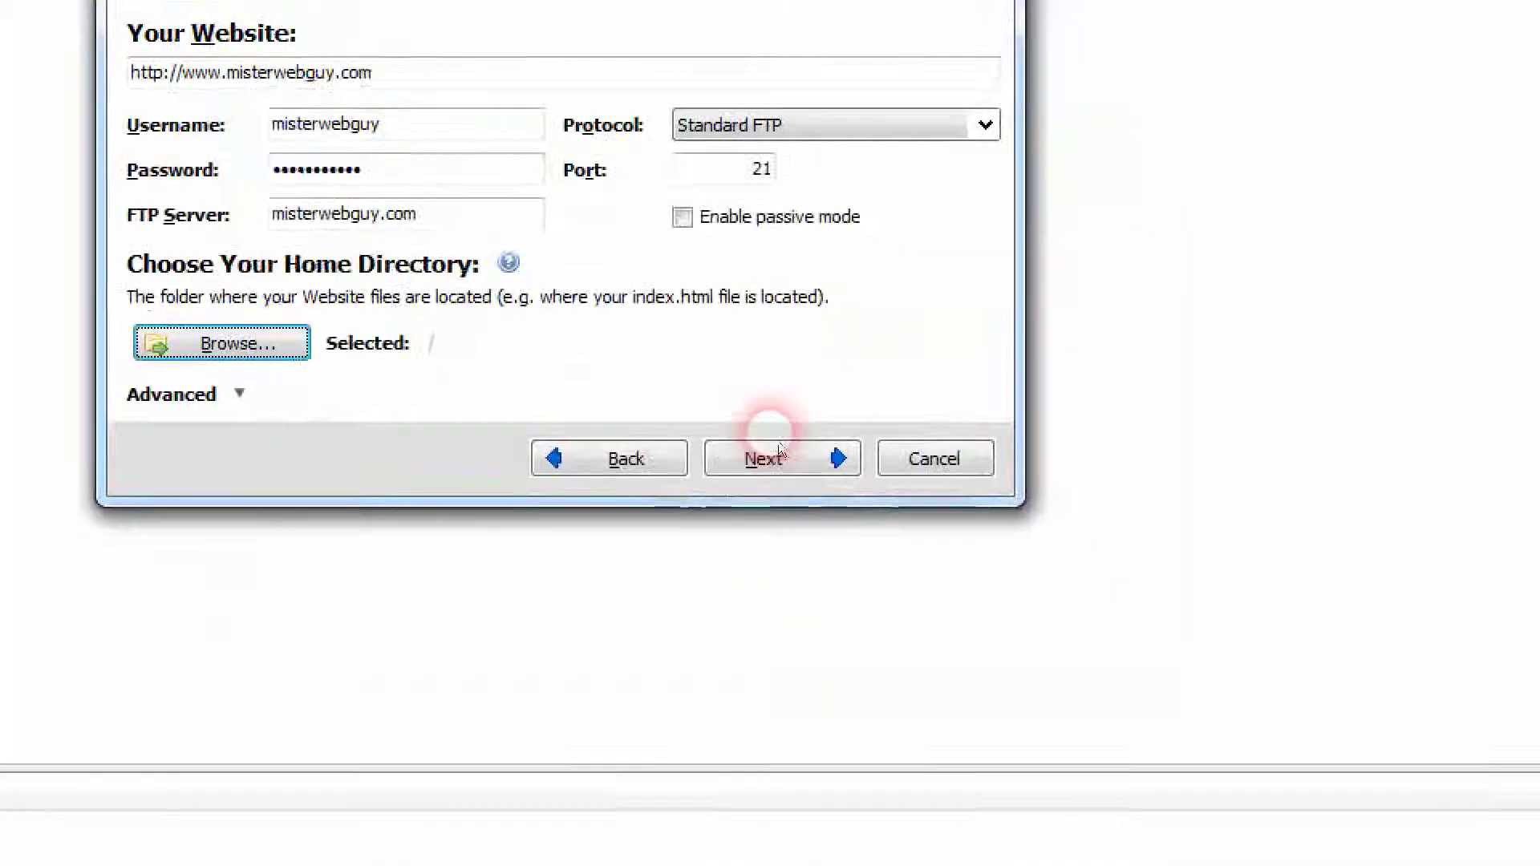
{"action": "left_click", "coordinate": [780, 444]}
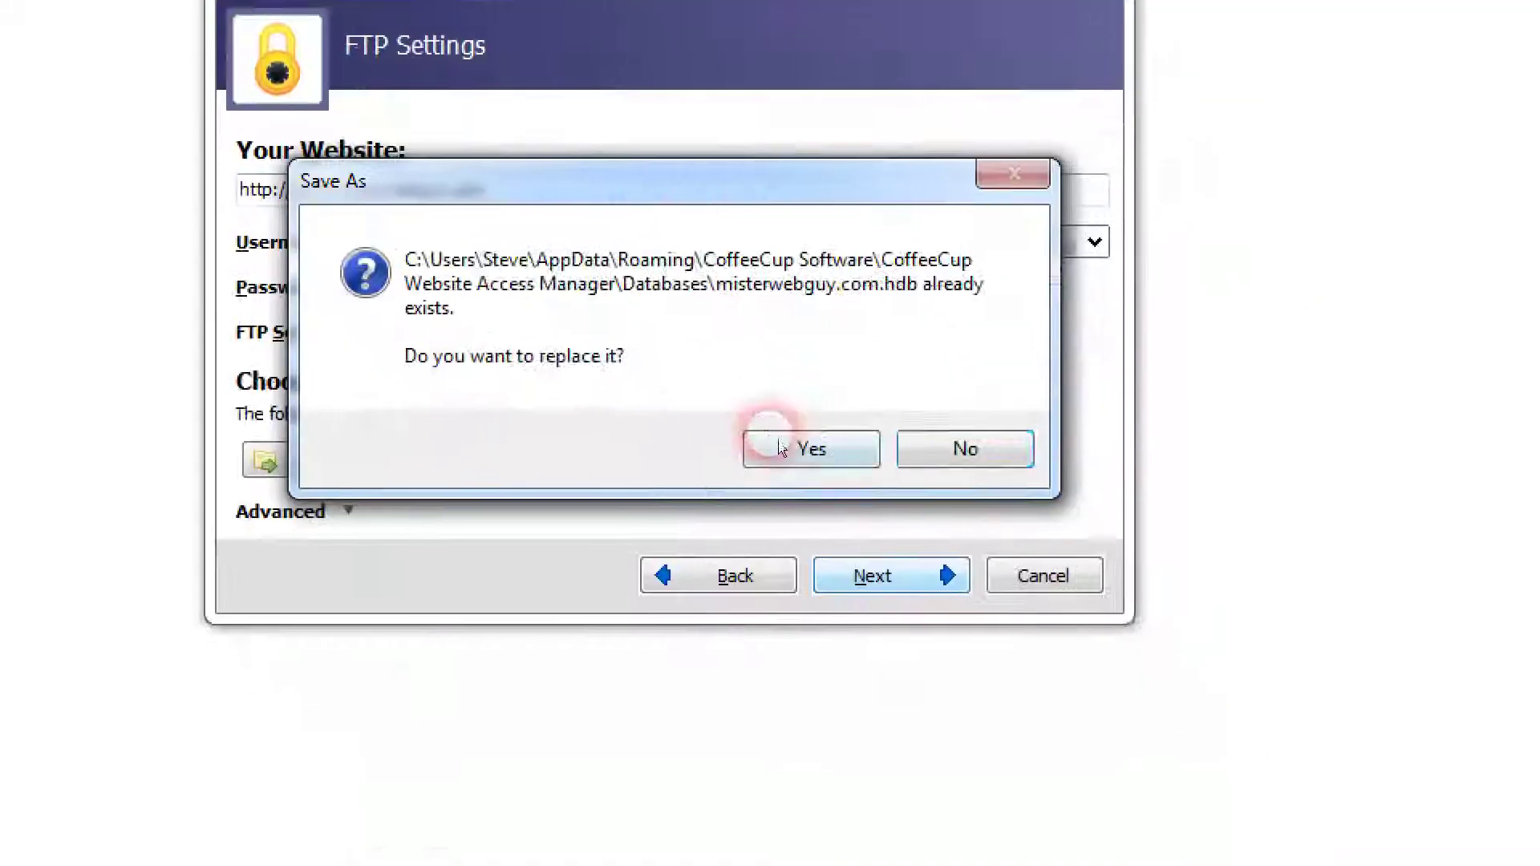
{"action": "left_click", "coordinate": [780, 448]}
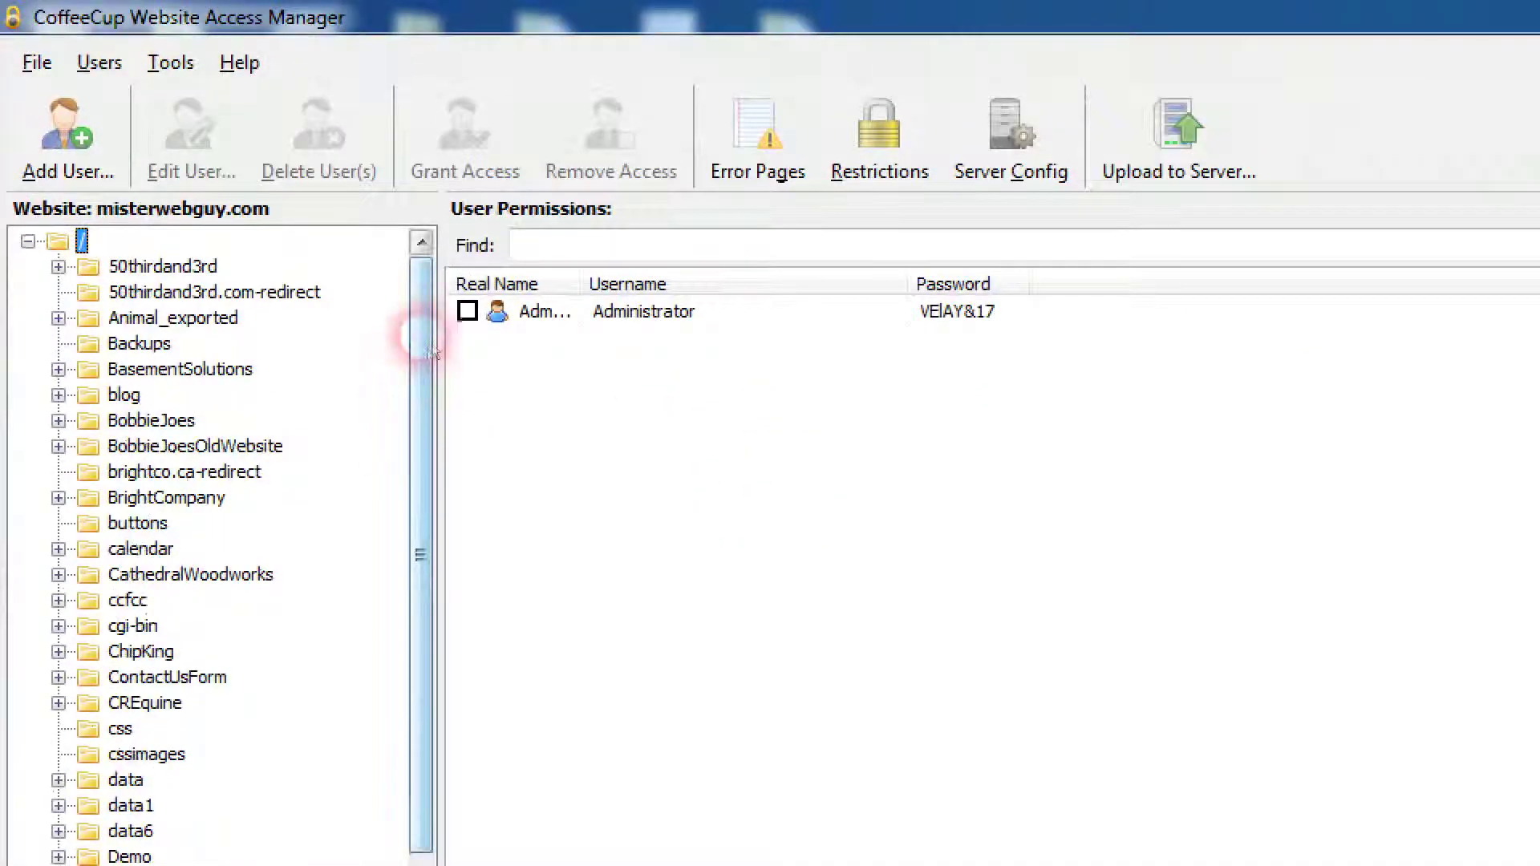
Step: Open the add-user form and enter the username usertest
{"action": "left_click_drag", "start_coordinate": [428, 349], "coordinate": [409, 818]}
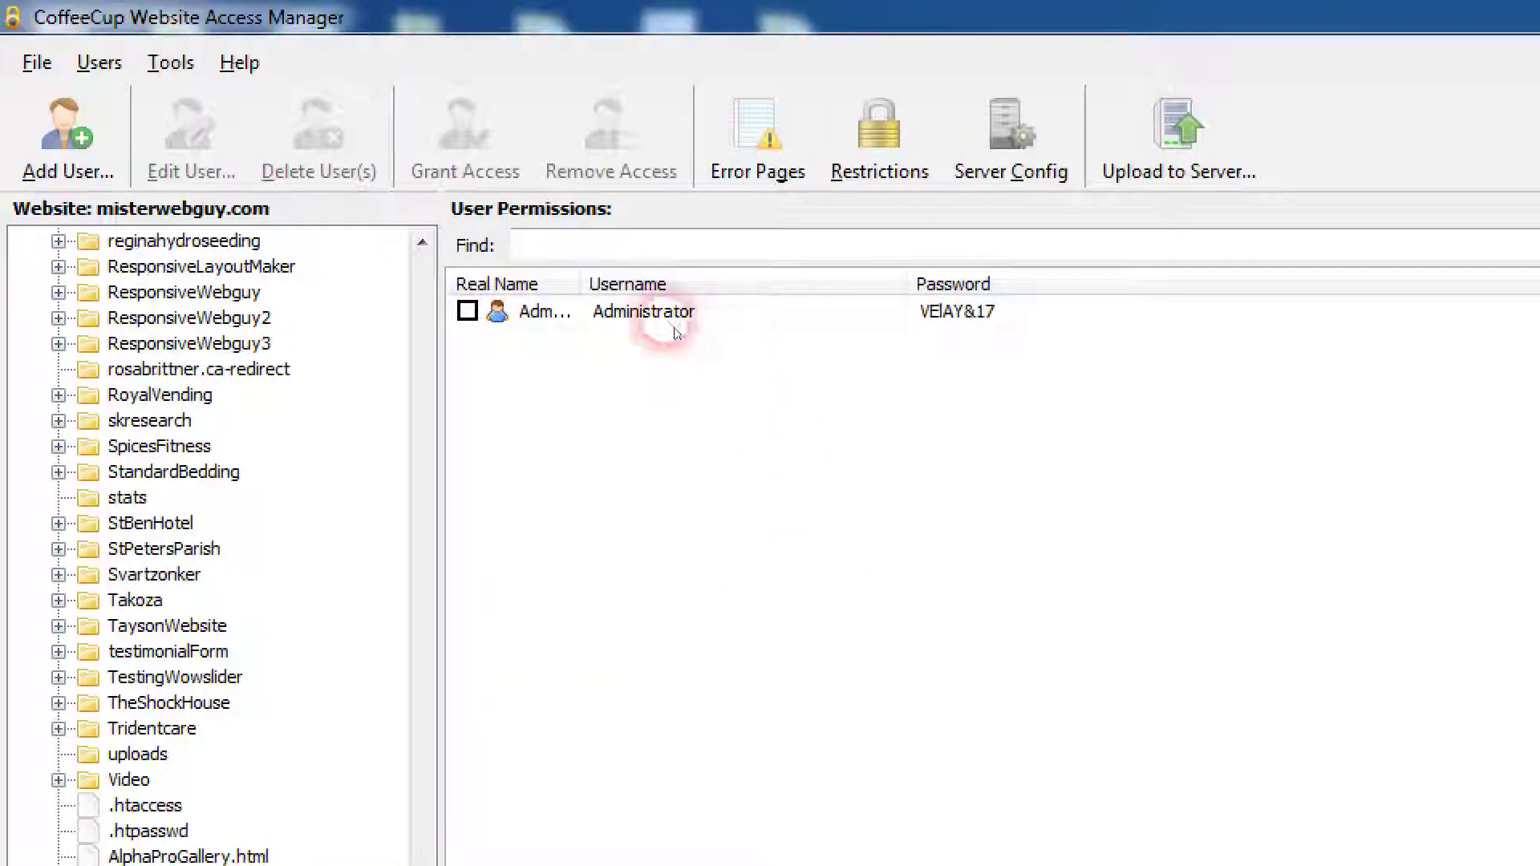
{"action": "left_click", "coordinate": [80, 144]}
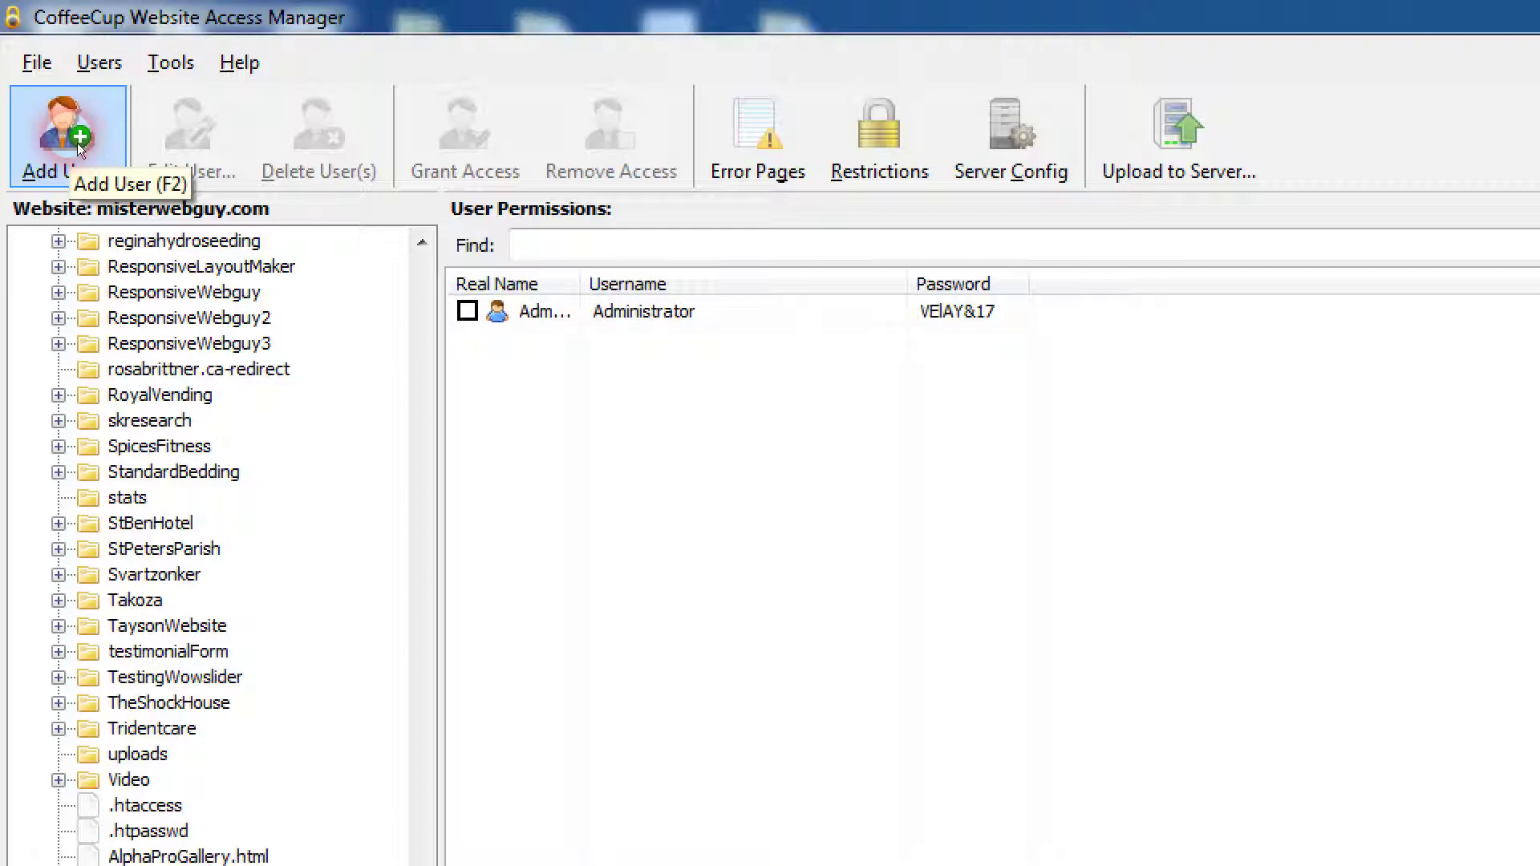
{"action": "left_click", "coordinate": [77, 143]}
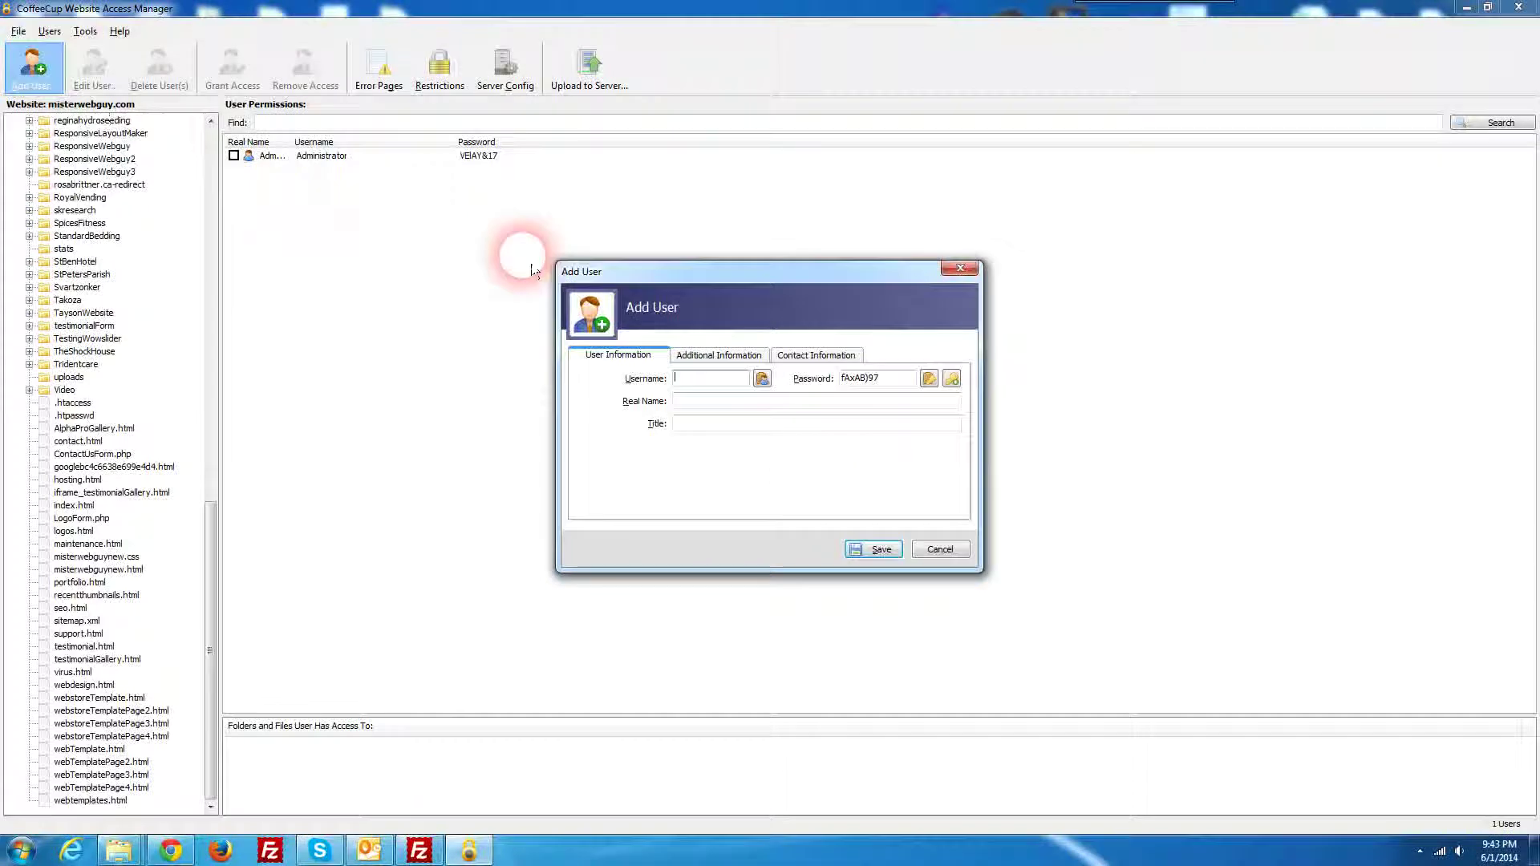
{"action": "left_click", "coordinate": [659, 286]}
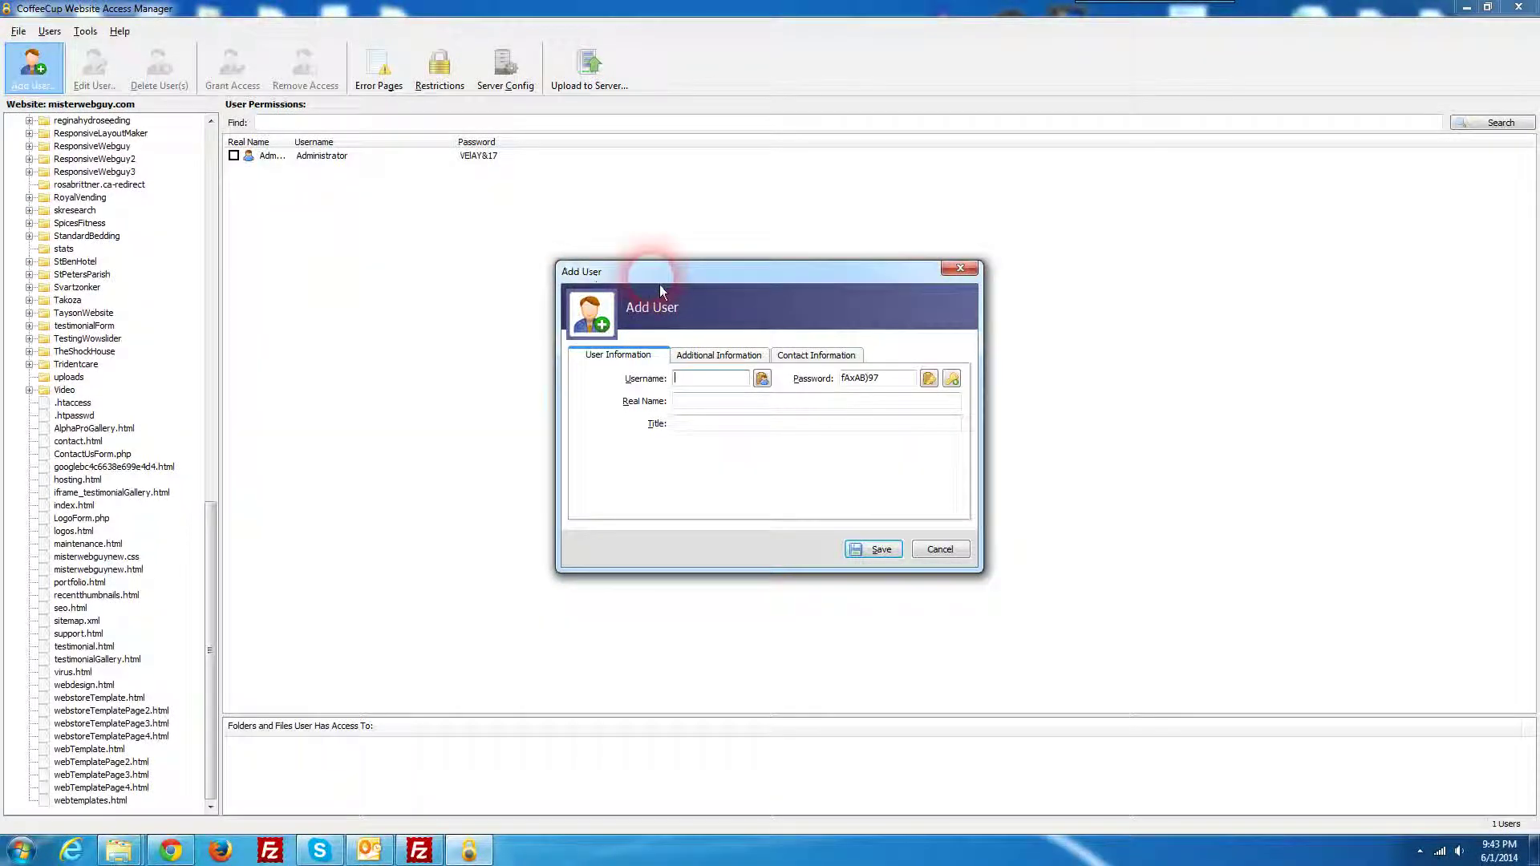
{"action": "left_click_drag", "start_coordinate": [660, 286], "coordinate": [526, 272]}
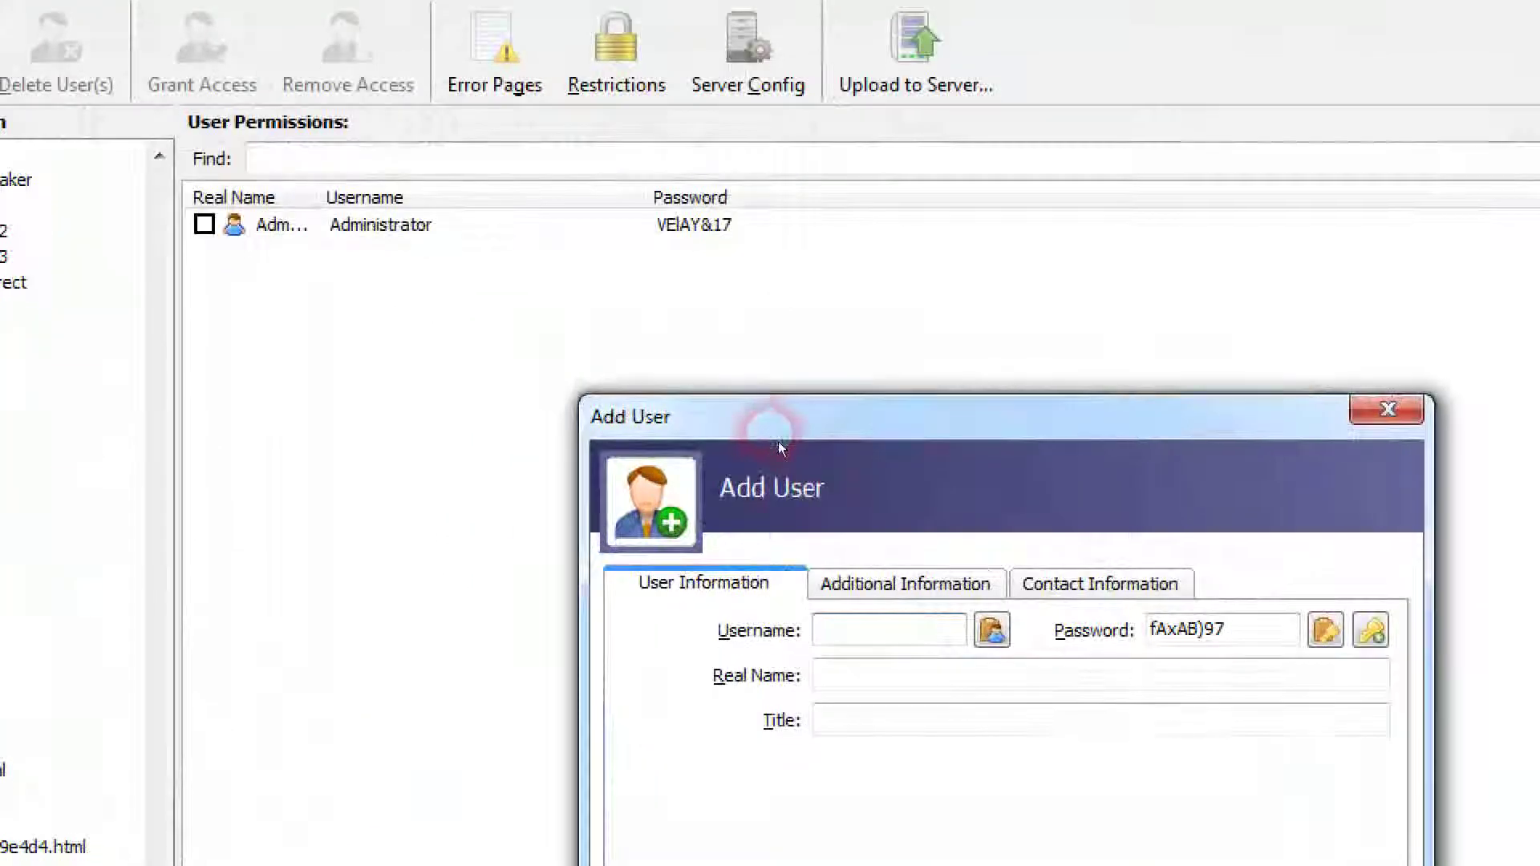
{"action": "left_click", "coordinate": [843, 632]}
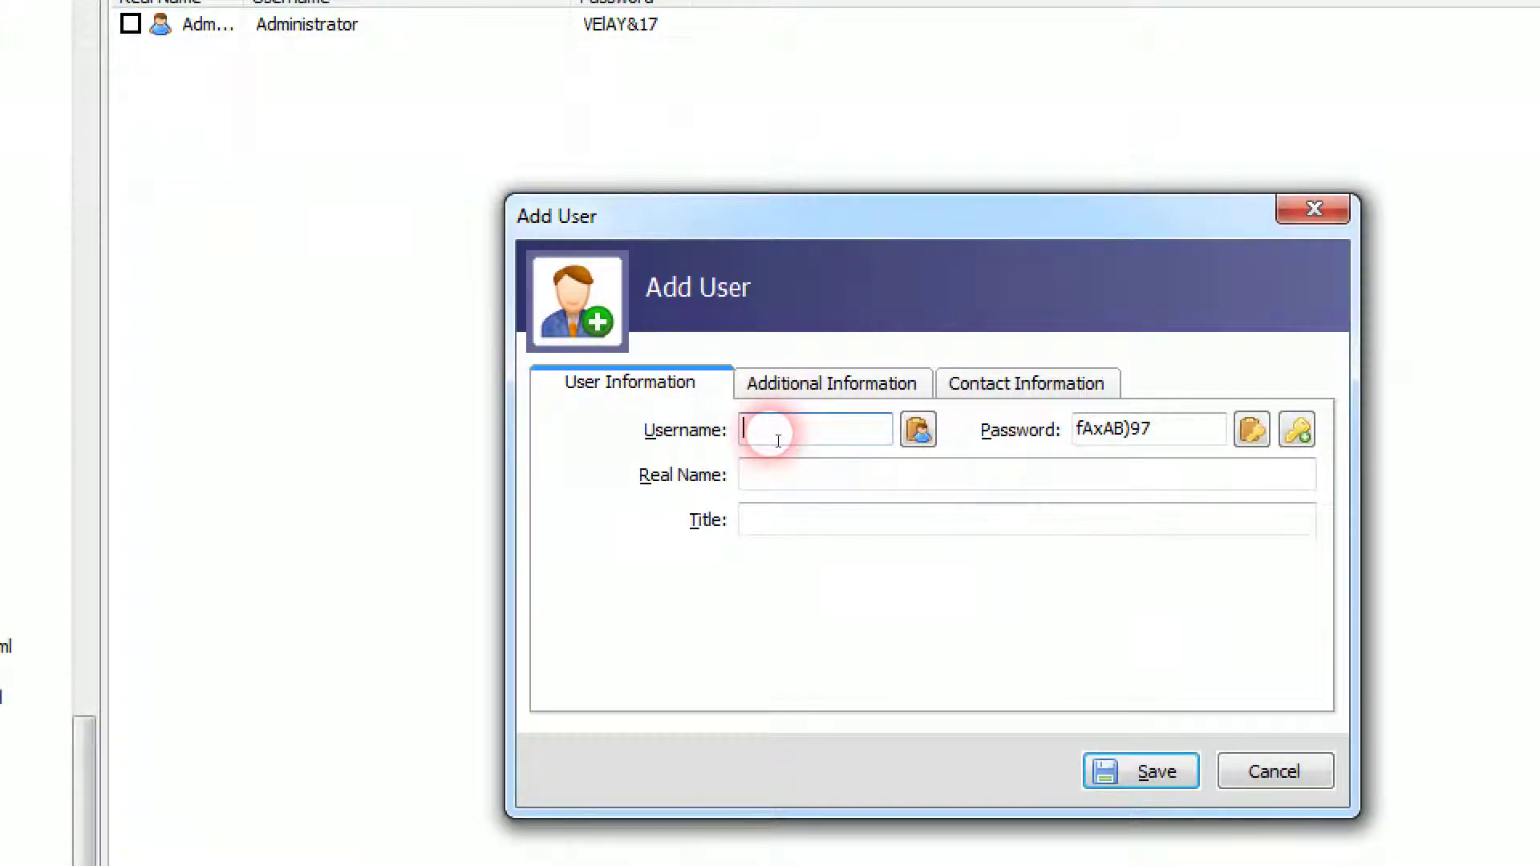
{"action": "type", "text": "user"}
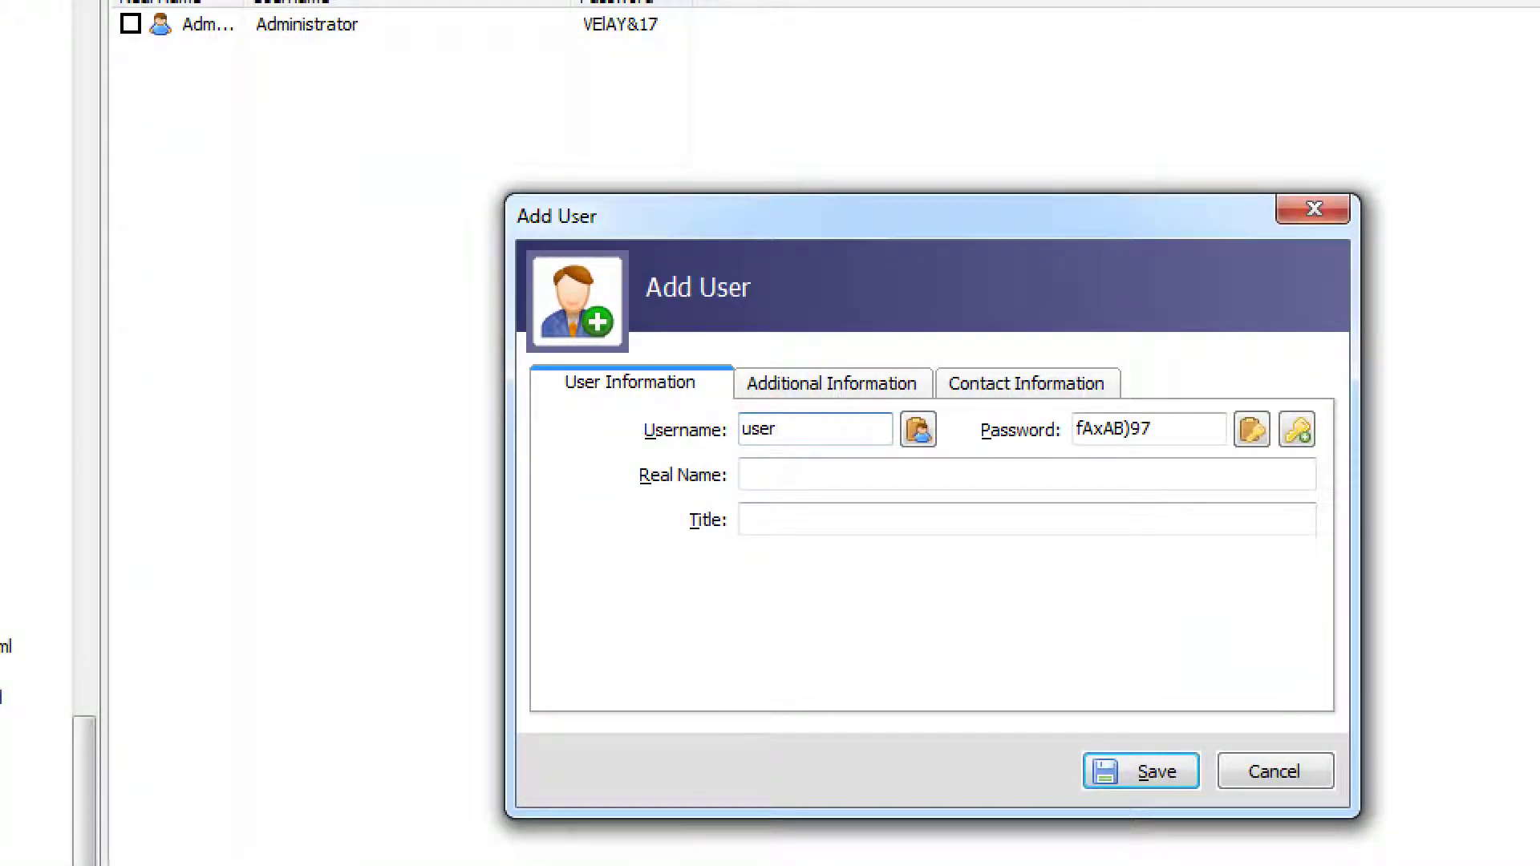
{"action": "type", "text": "test"}
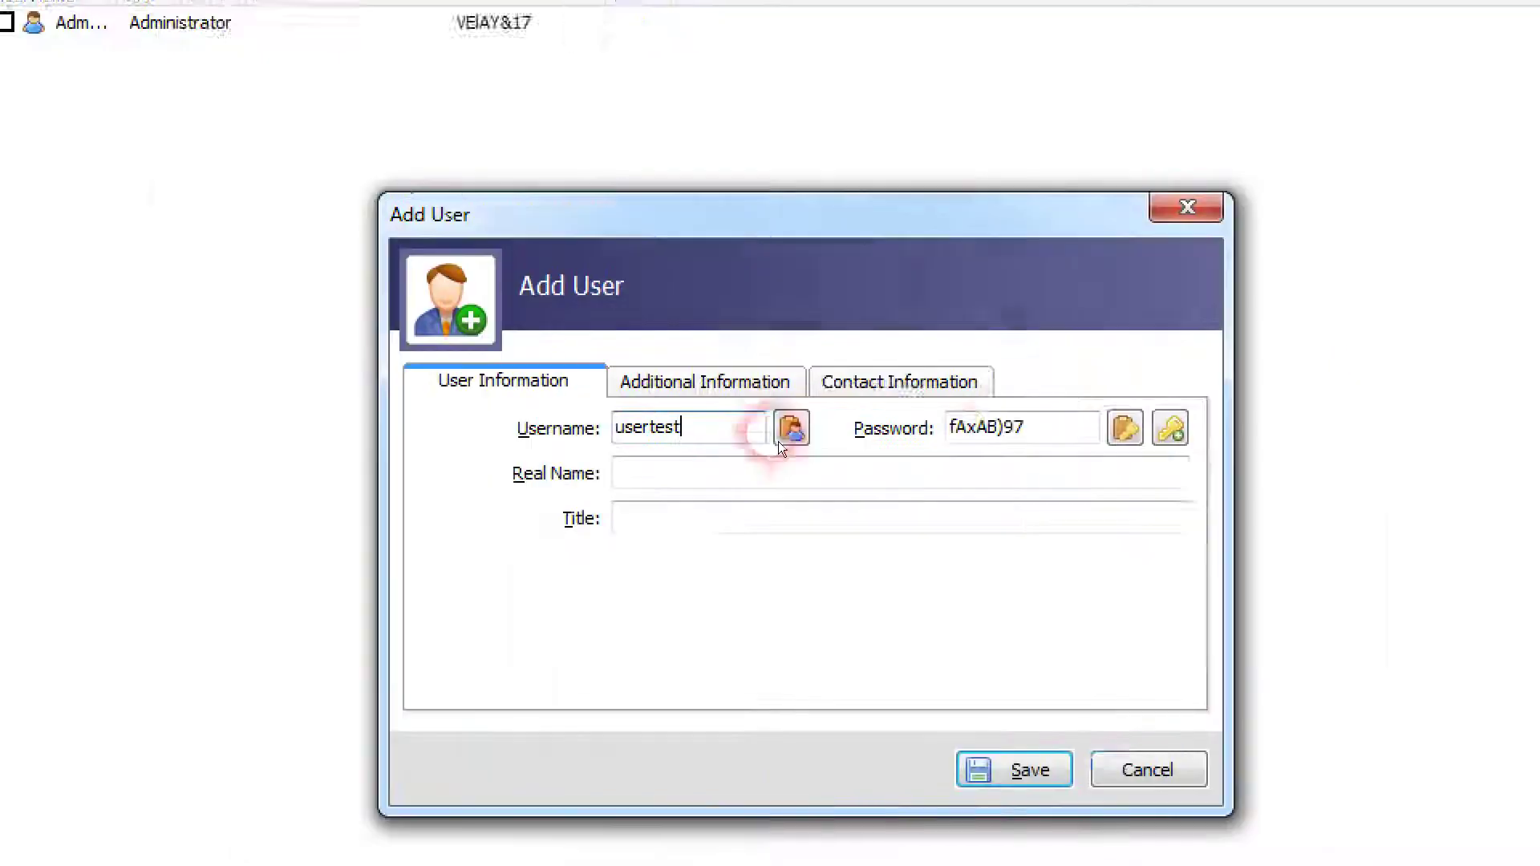
Step: Replace the generated password with a simple password of your own
{"action": "left_click", "coordinate": [1174, 444]}
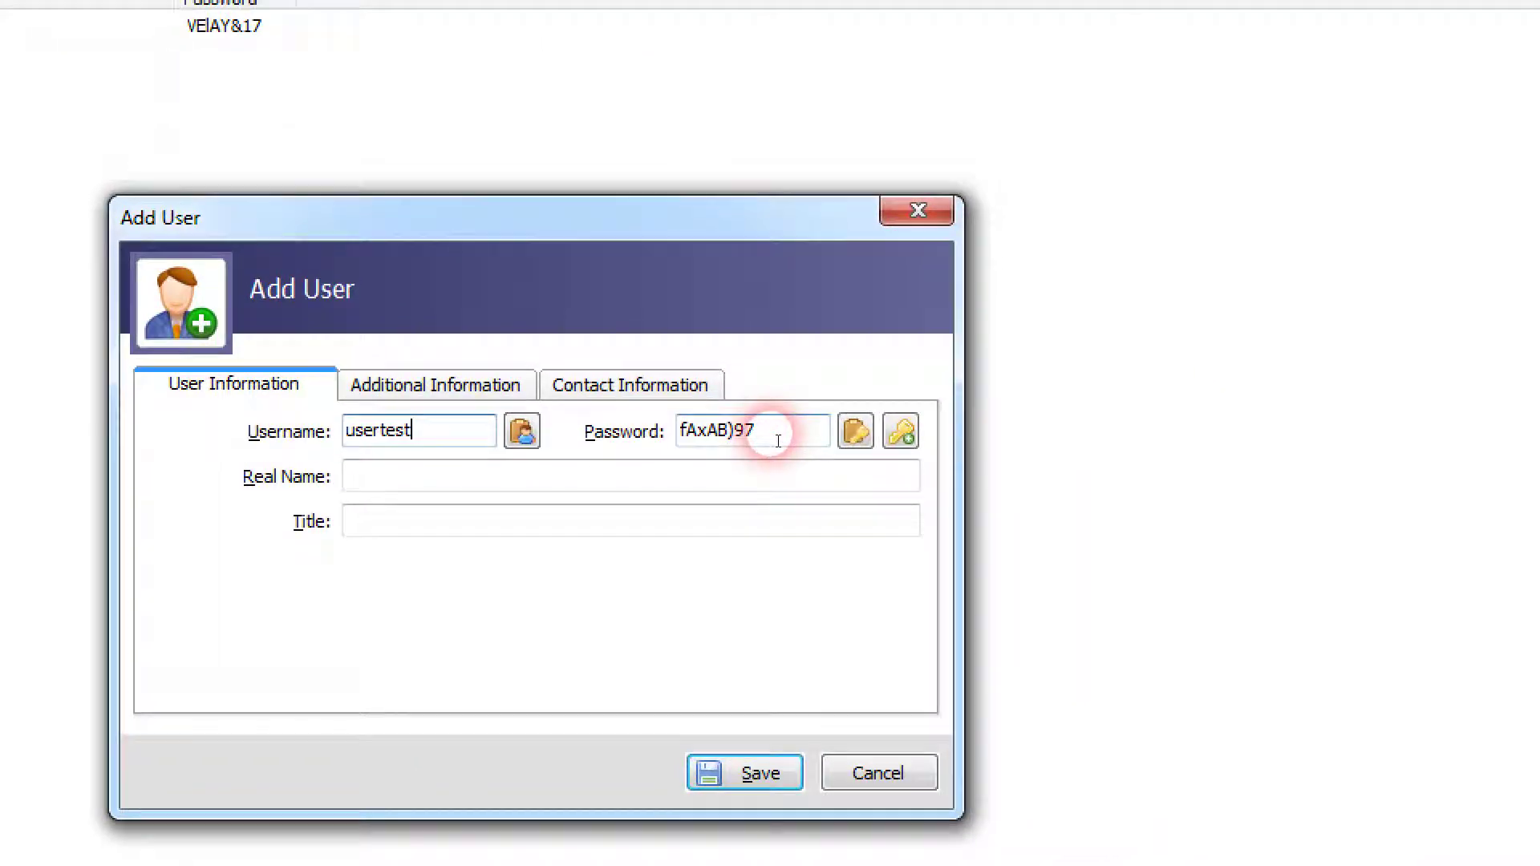
{"action": "double_click", "coordinate": [778, 441]}
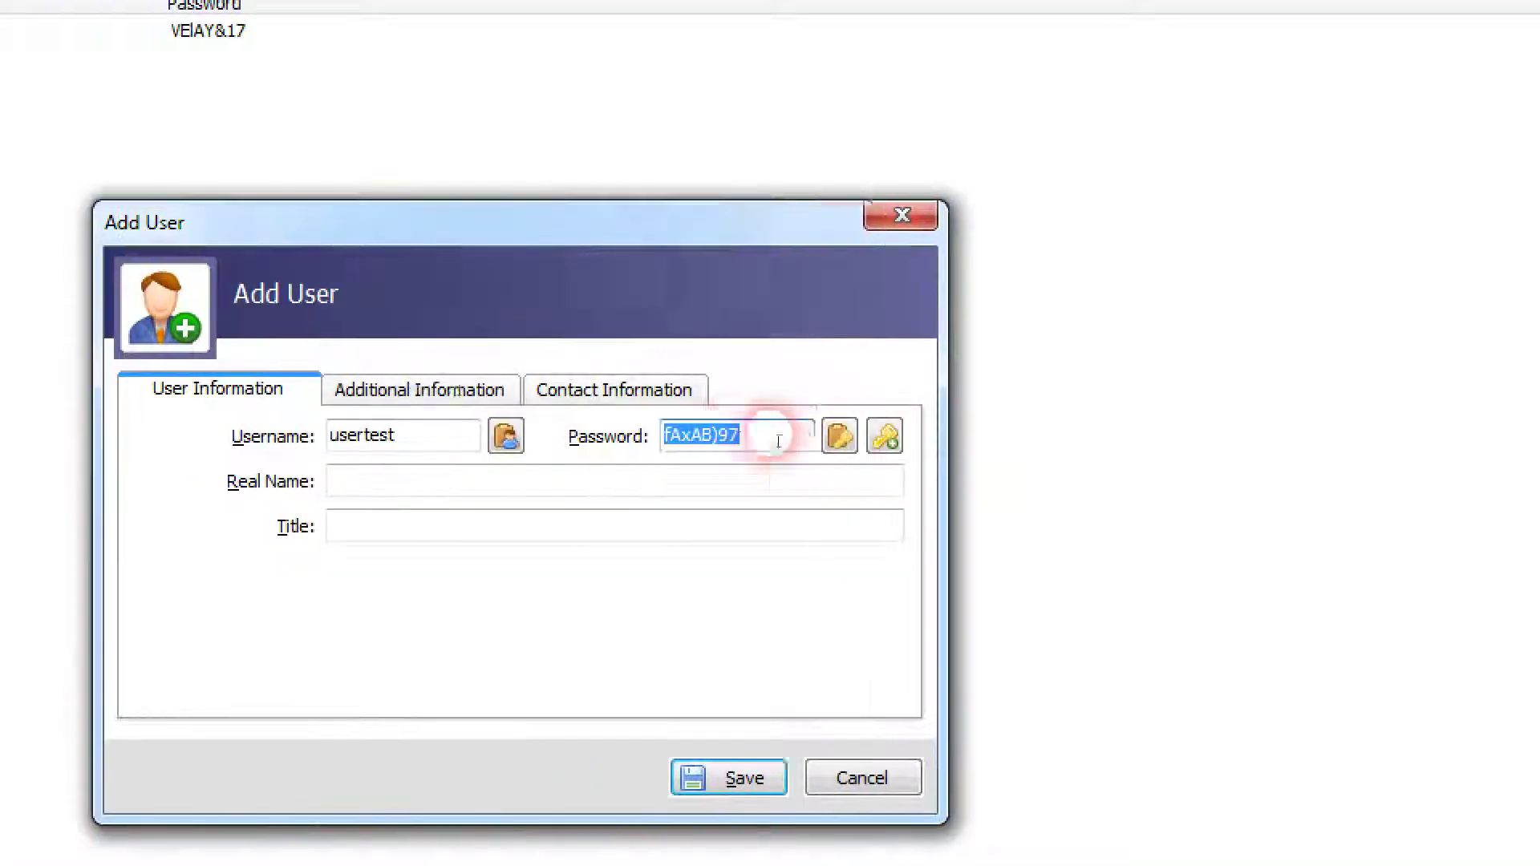
{"action": "left_click", "coordinate": [887, 437]}
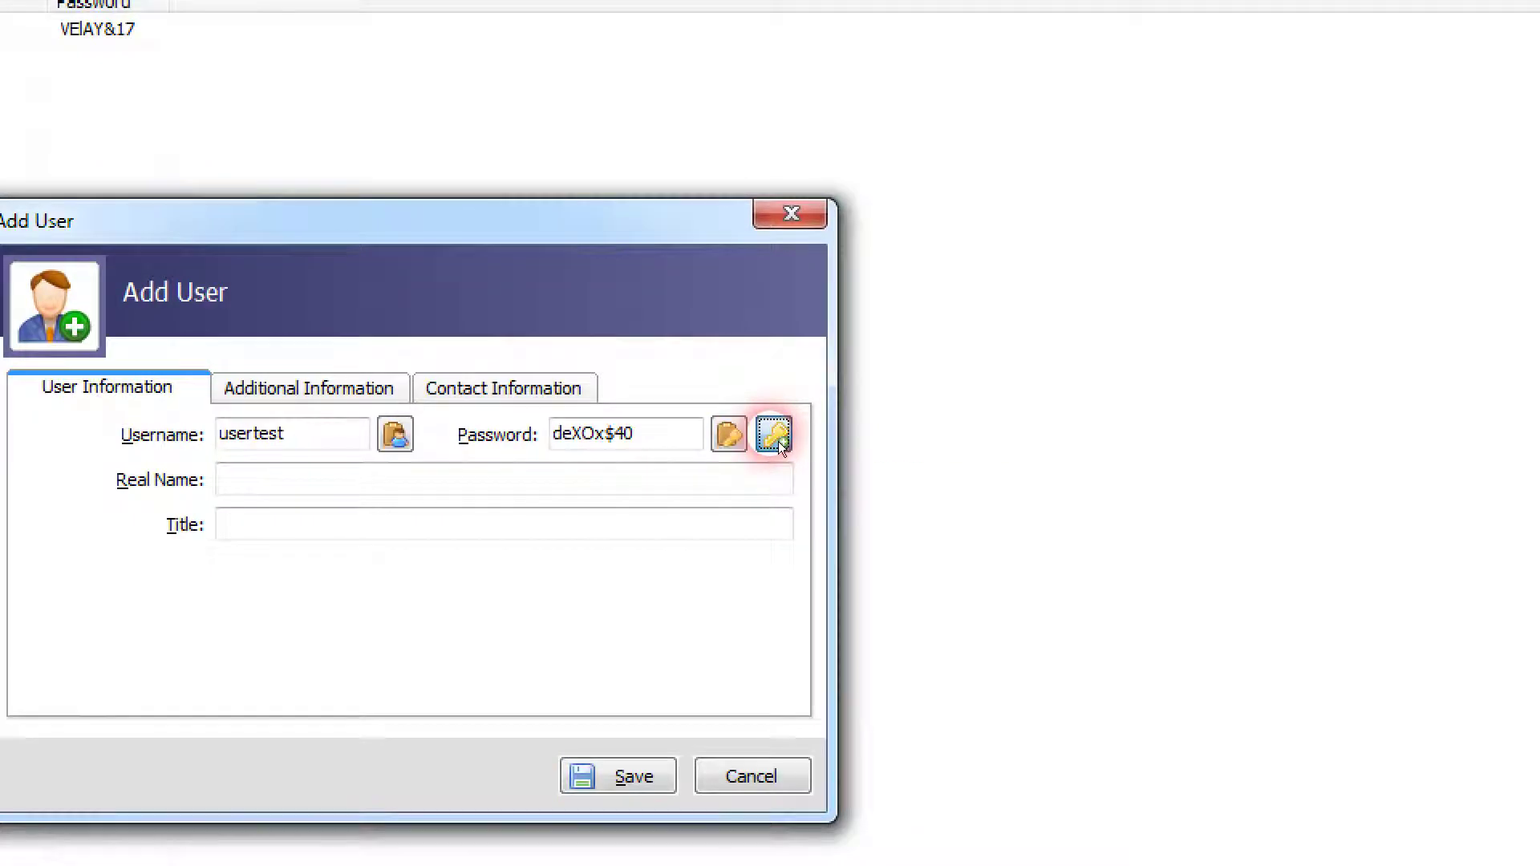
{"action": "left_click", "coordinate": [778, 441]}
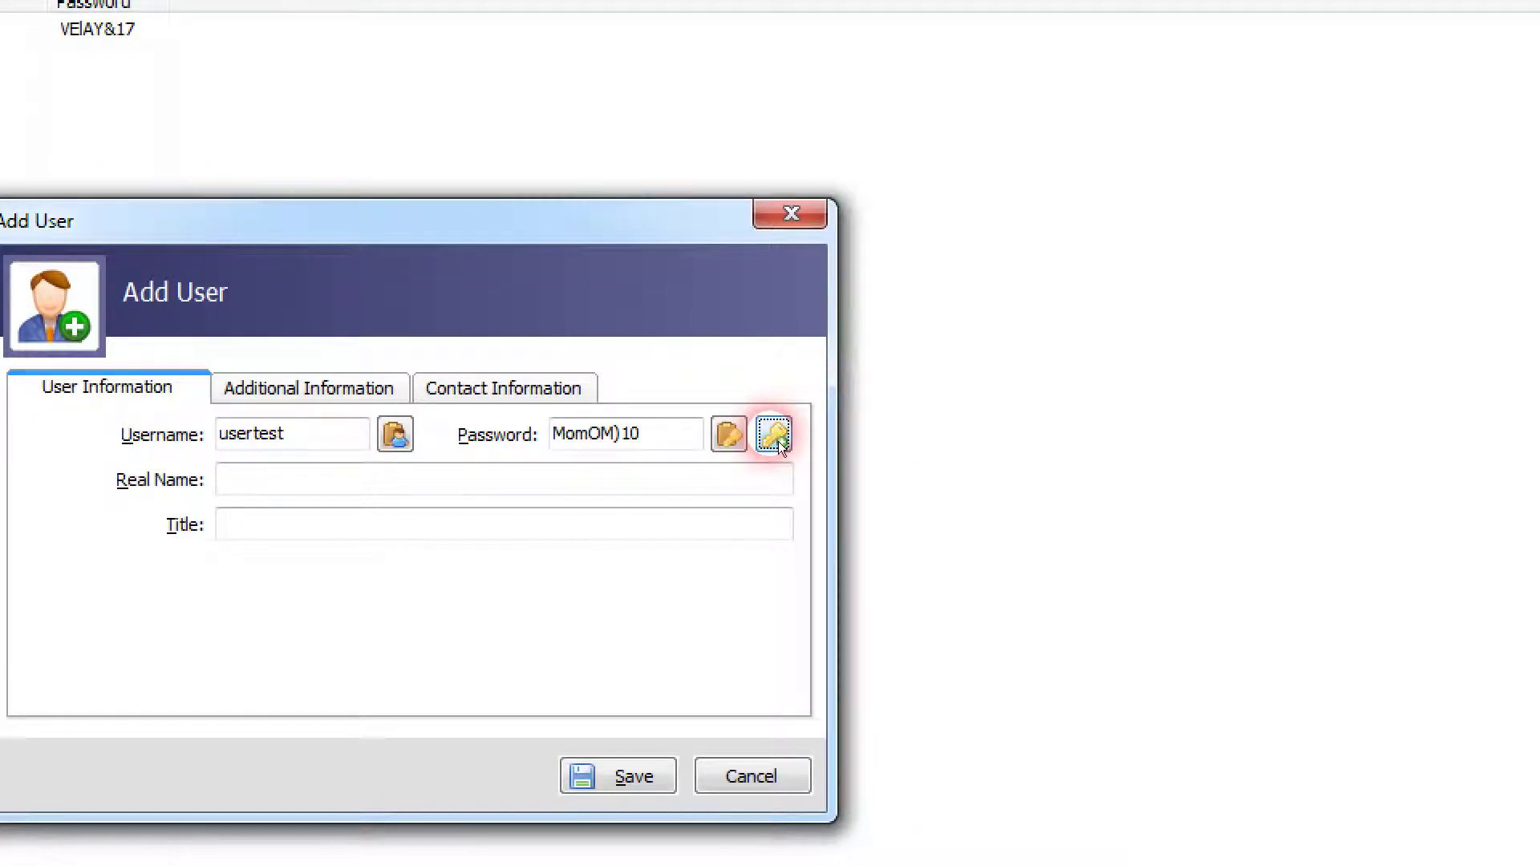
{"action": "left_click", "coordinate": [778, 442]}
{"action": "left_click", "coordinate": [778, 441]}
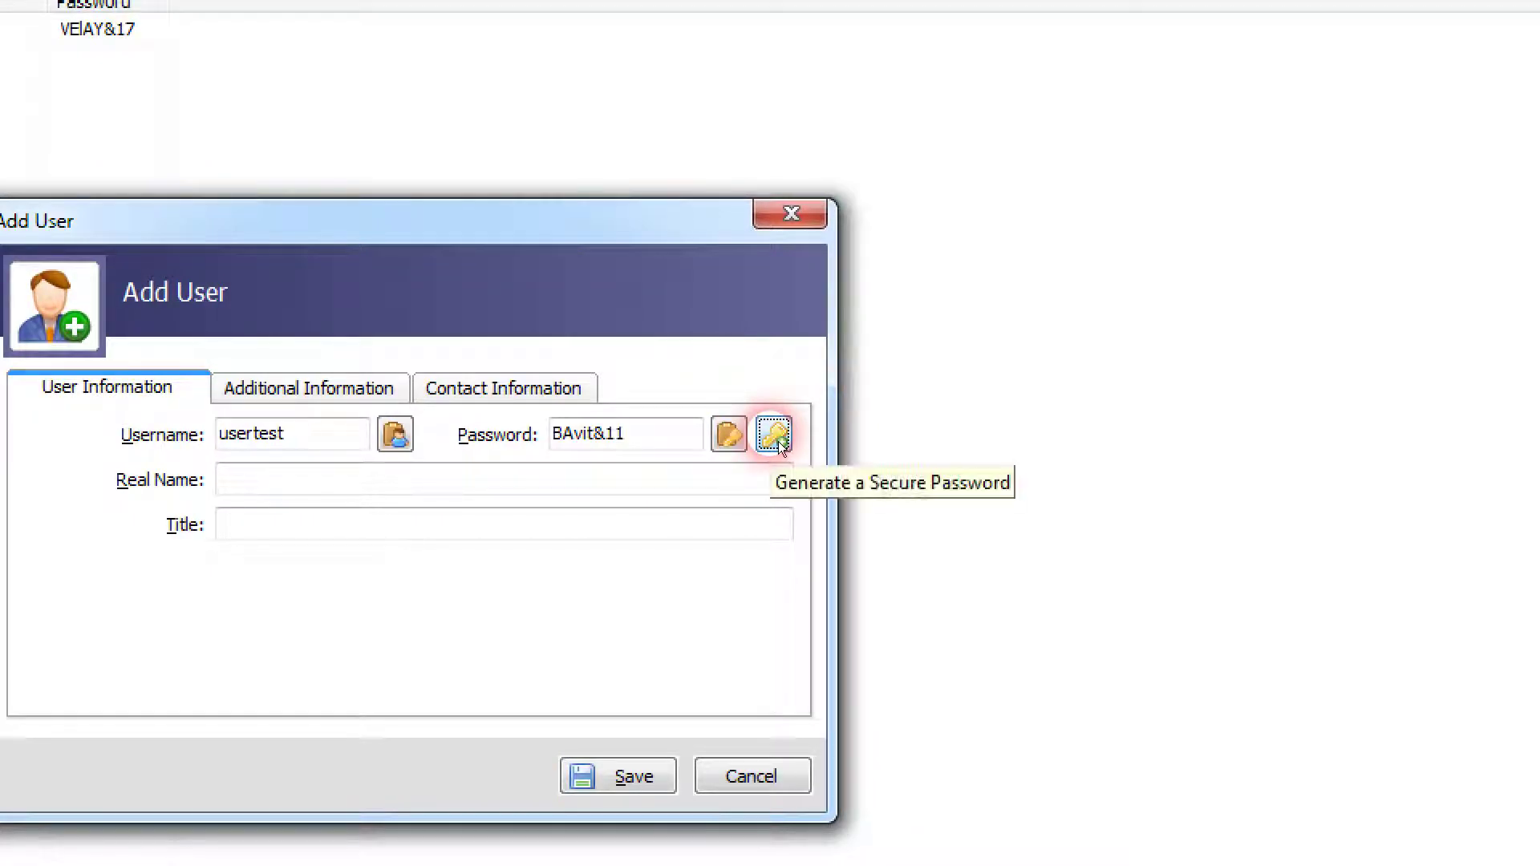
{"action": "key", "text": "shift+Tab"}
{"action": "key", "text": "shift+Tab"}
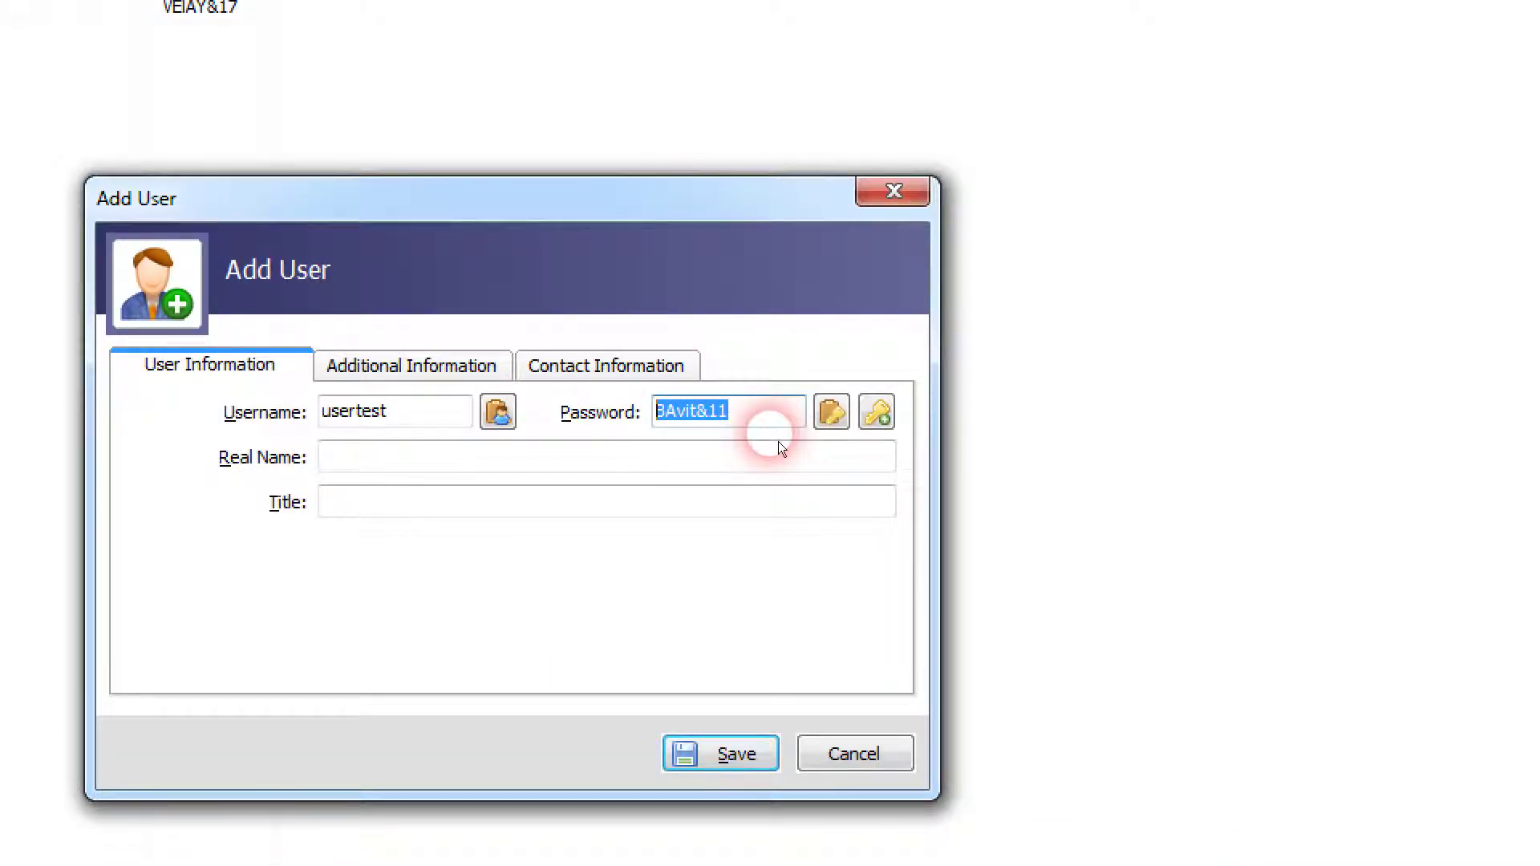
{"action": "type", "text": "test123"}
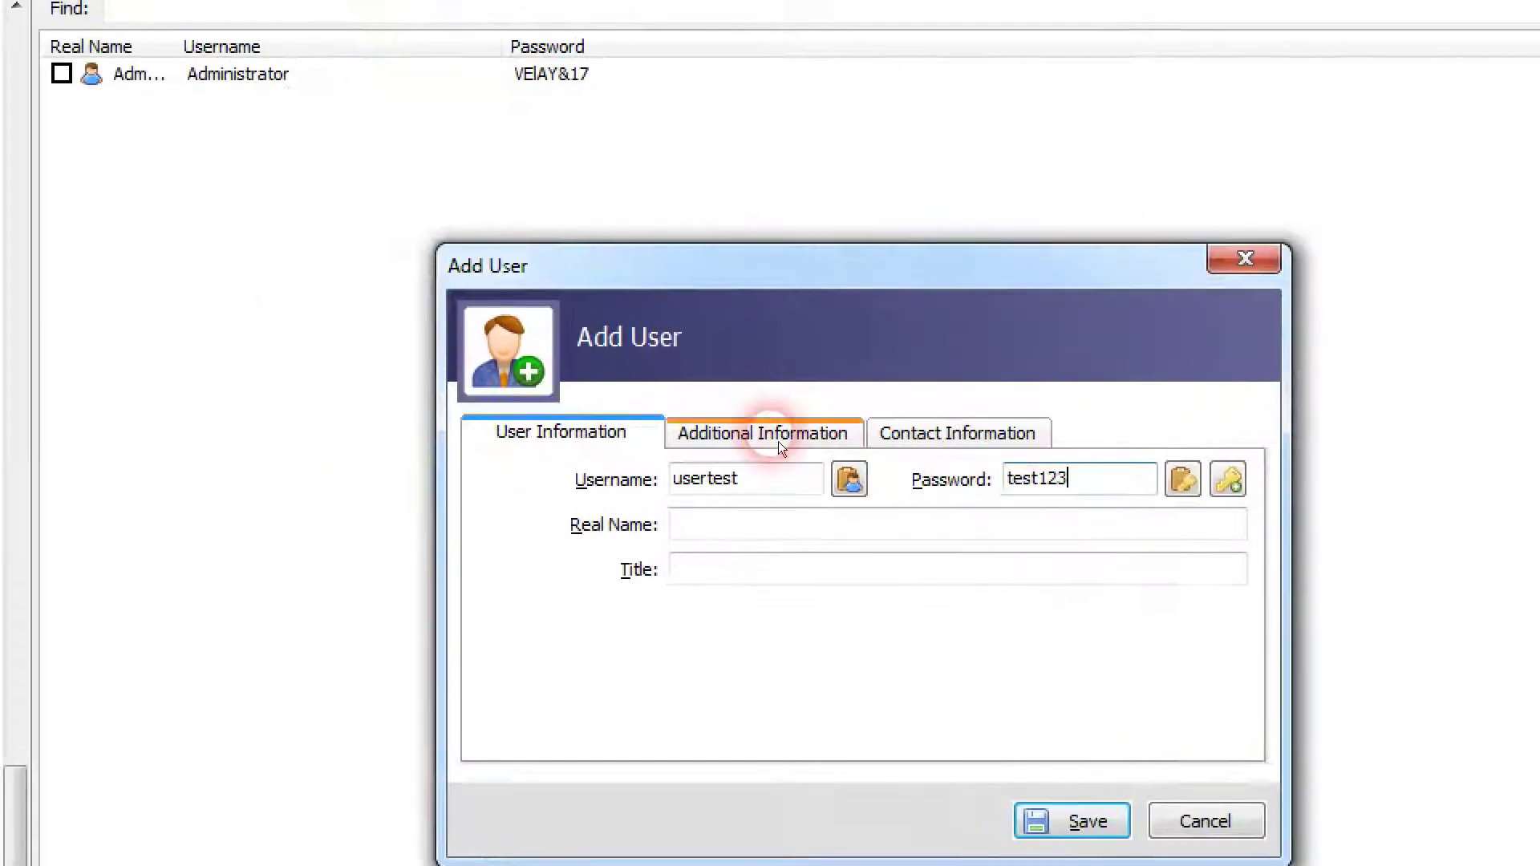
Step: Glance at the additional and contact information tabs, then save the new user
{"action": "left_click", "coordinate": [417, 371]}
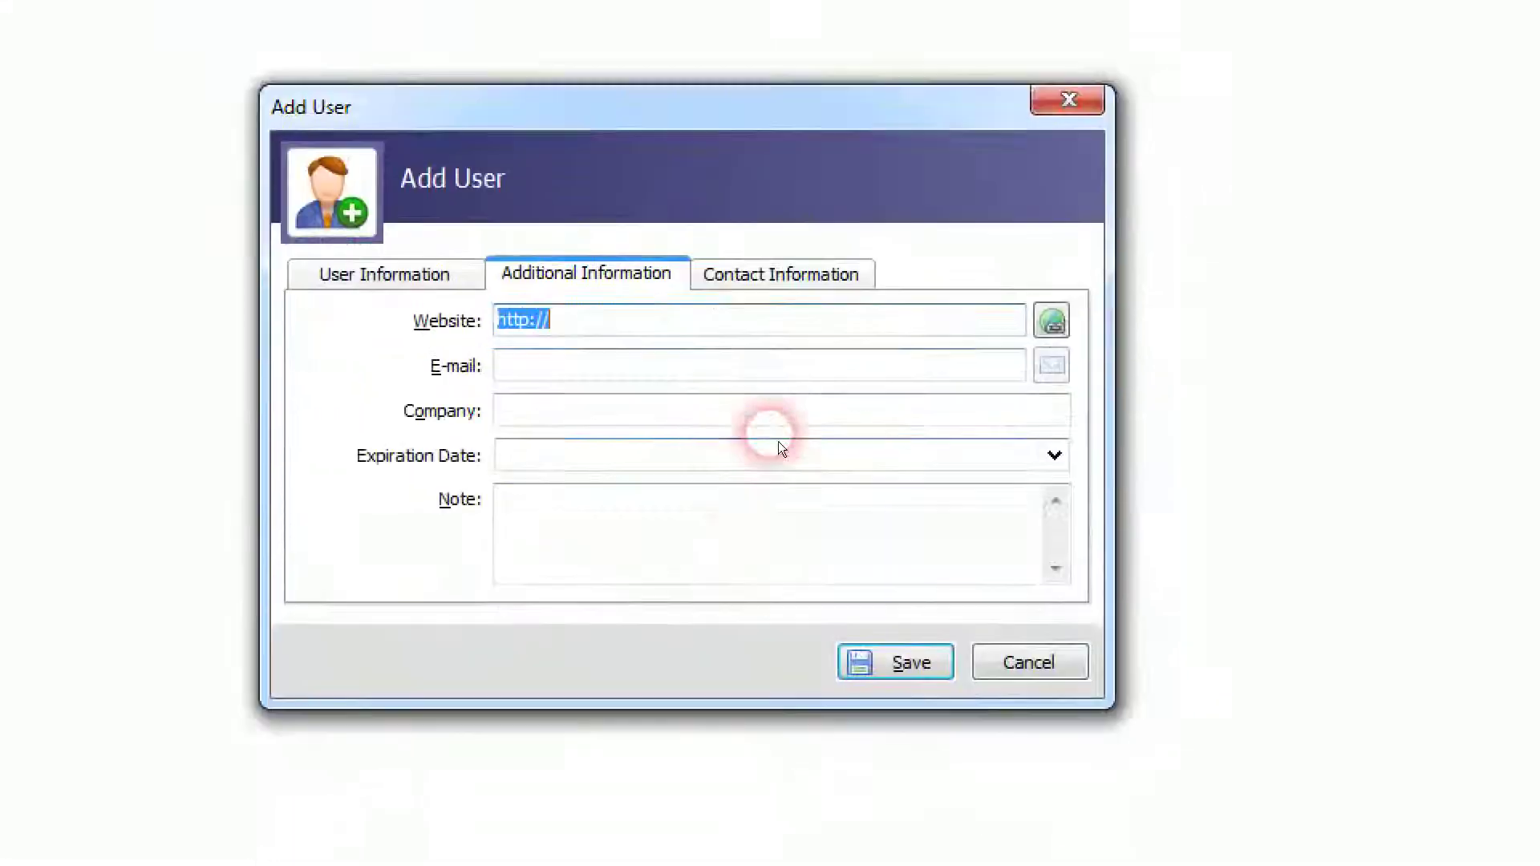
{"action": "left_click", "coordinate": [823, 361]}
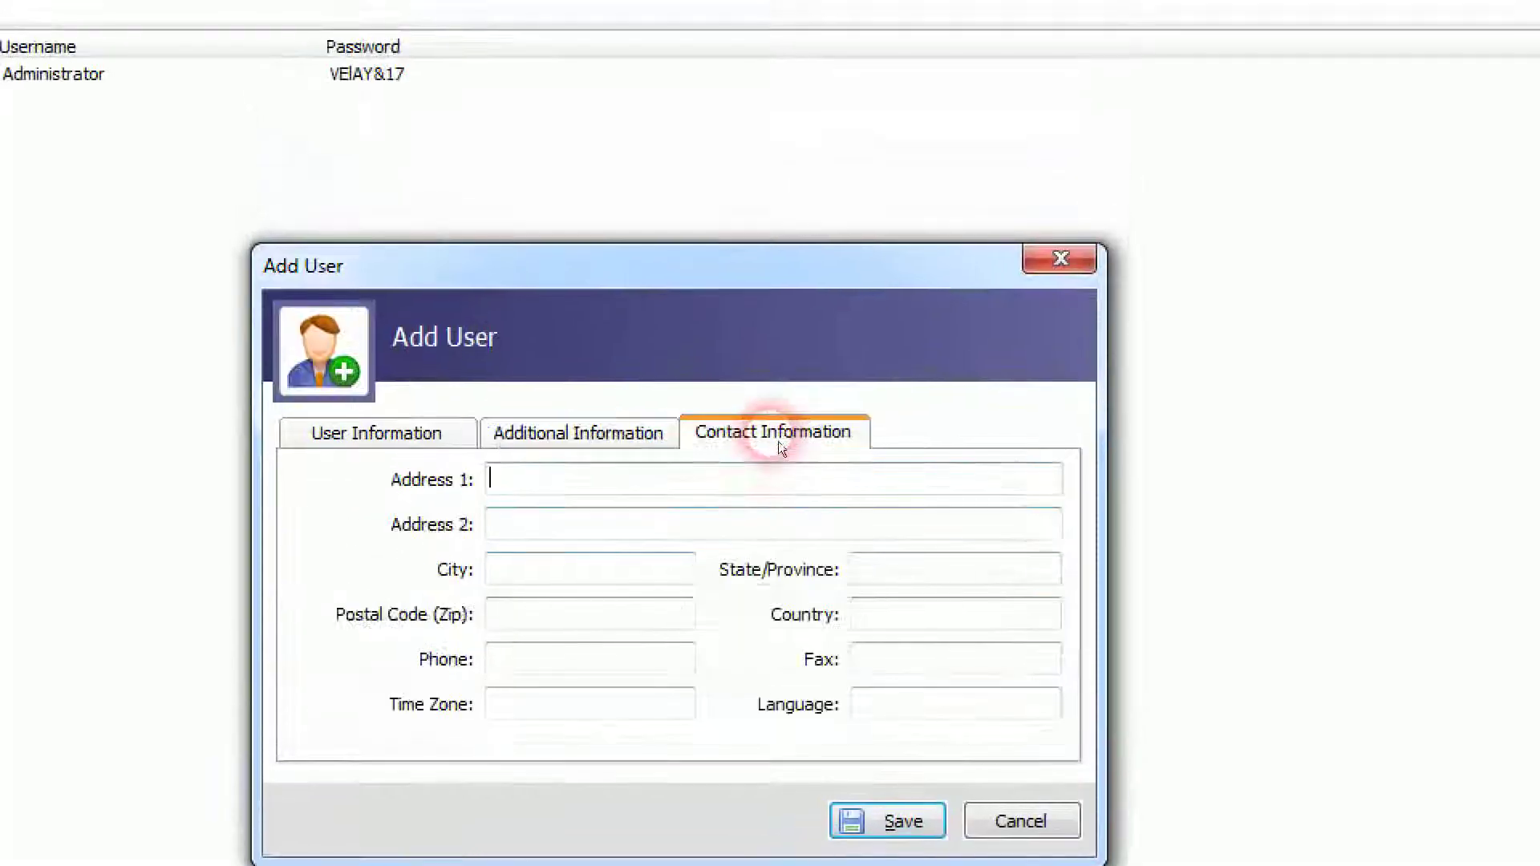
{"action": "left_click", "coordinate": [405, 322]}
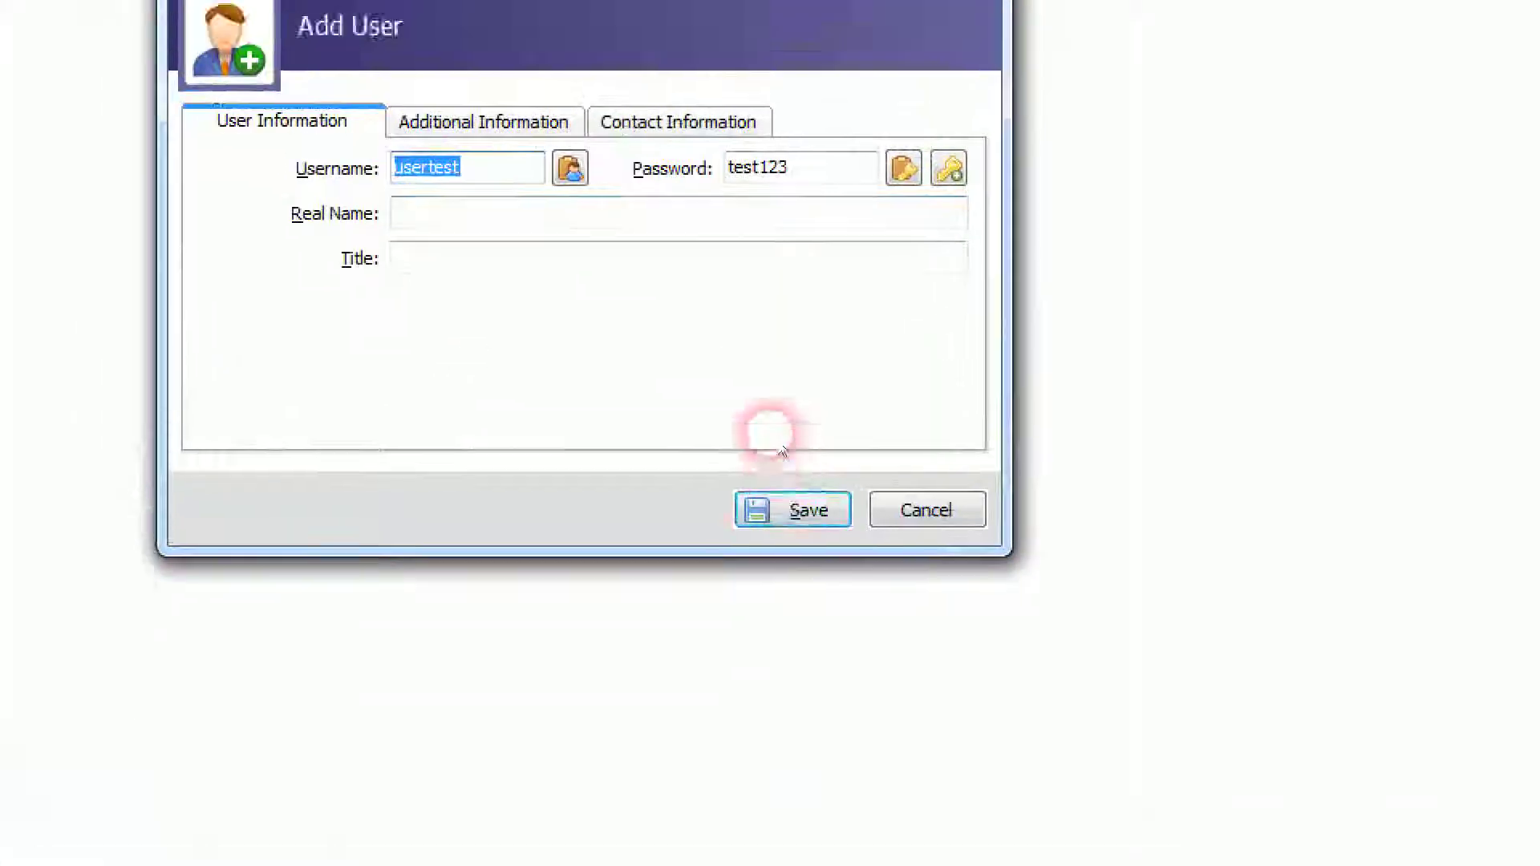
{"action": "left_click", "coordinate": [780, 446]}
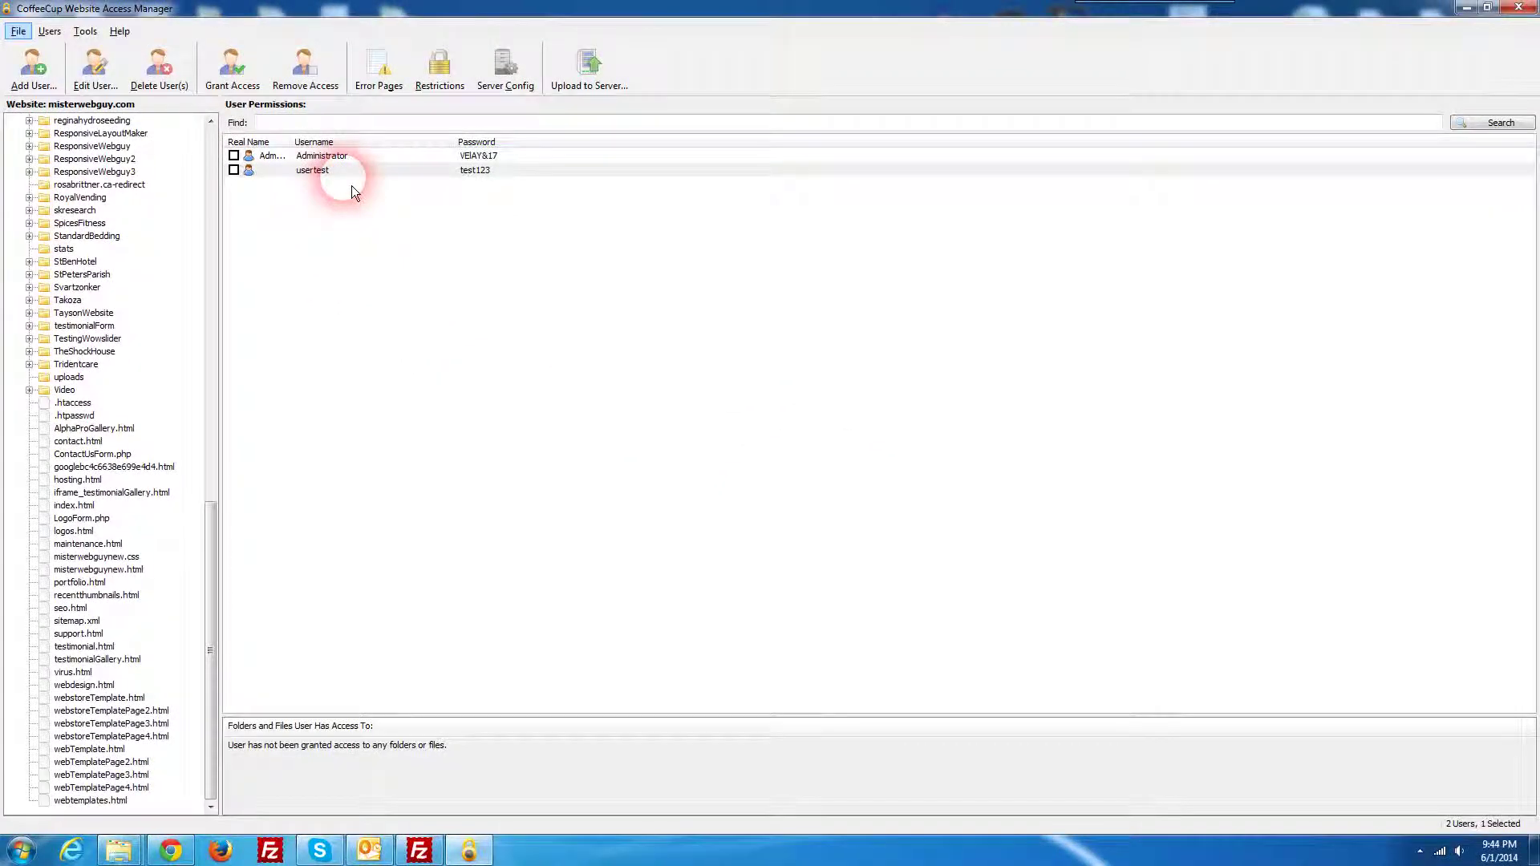
Step: Tick usertest, grant it access to virus.html, and remove its root '/' access
{"action": "left_click", "coordinate": [281, 122]}
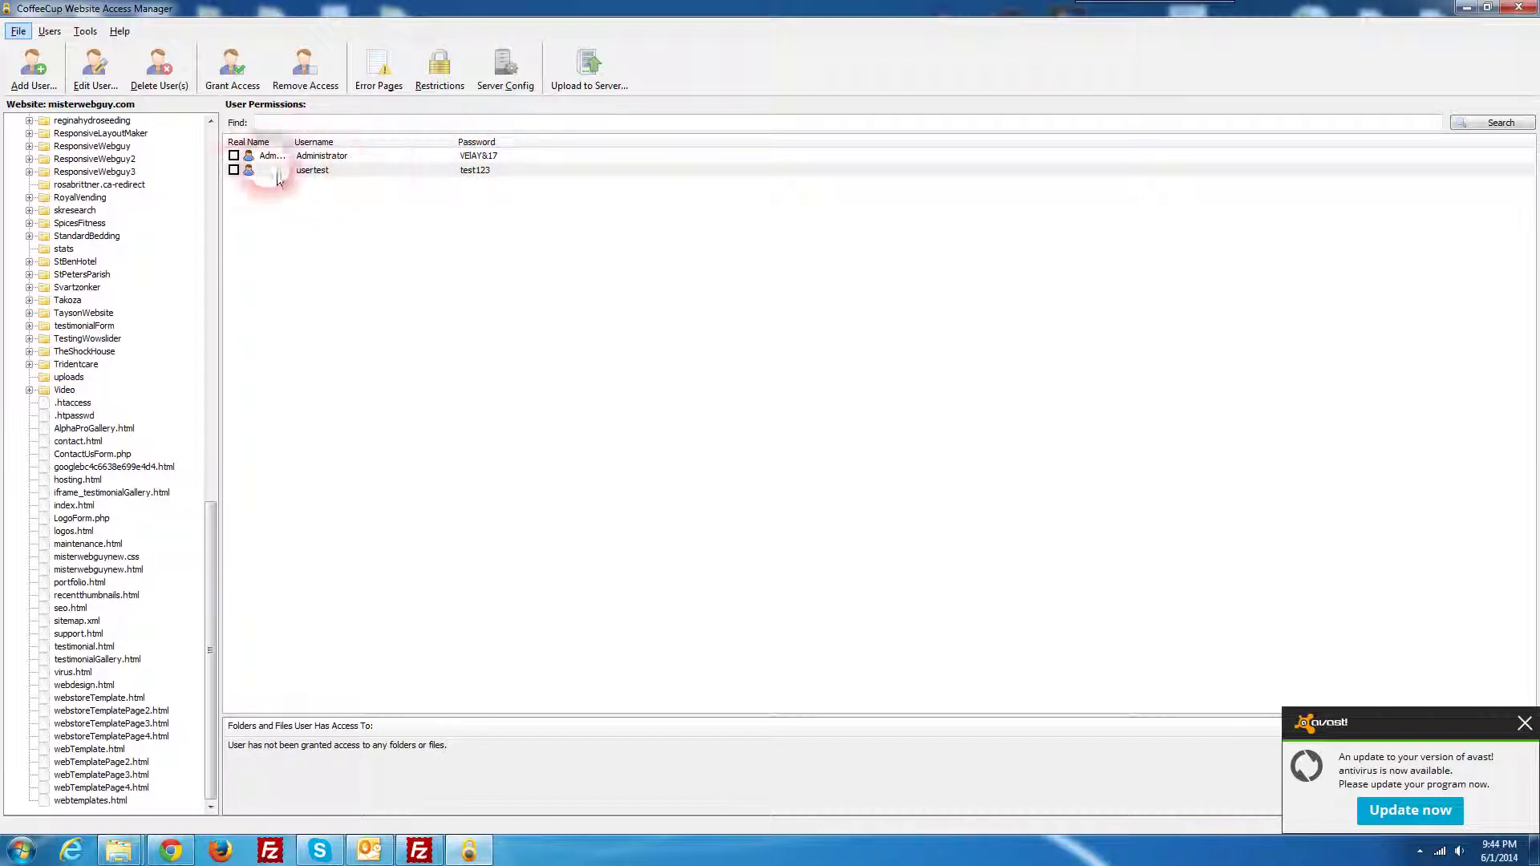
{"action": "left_click", "coordinate": [234, 170]}
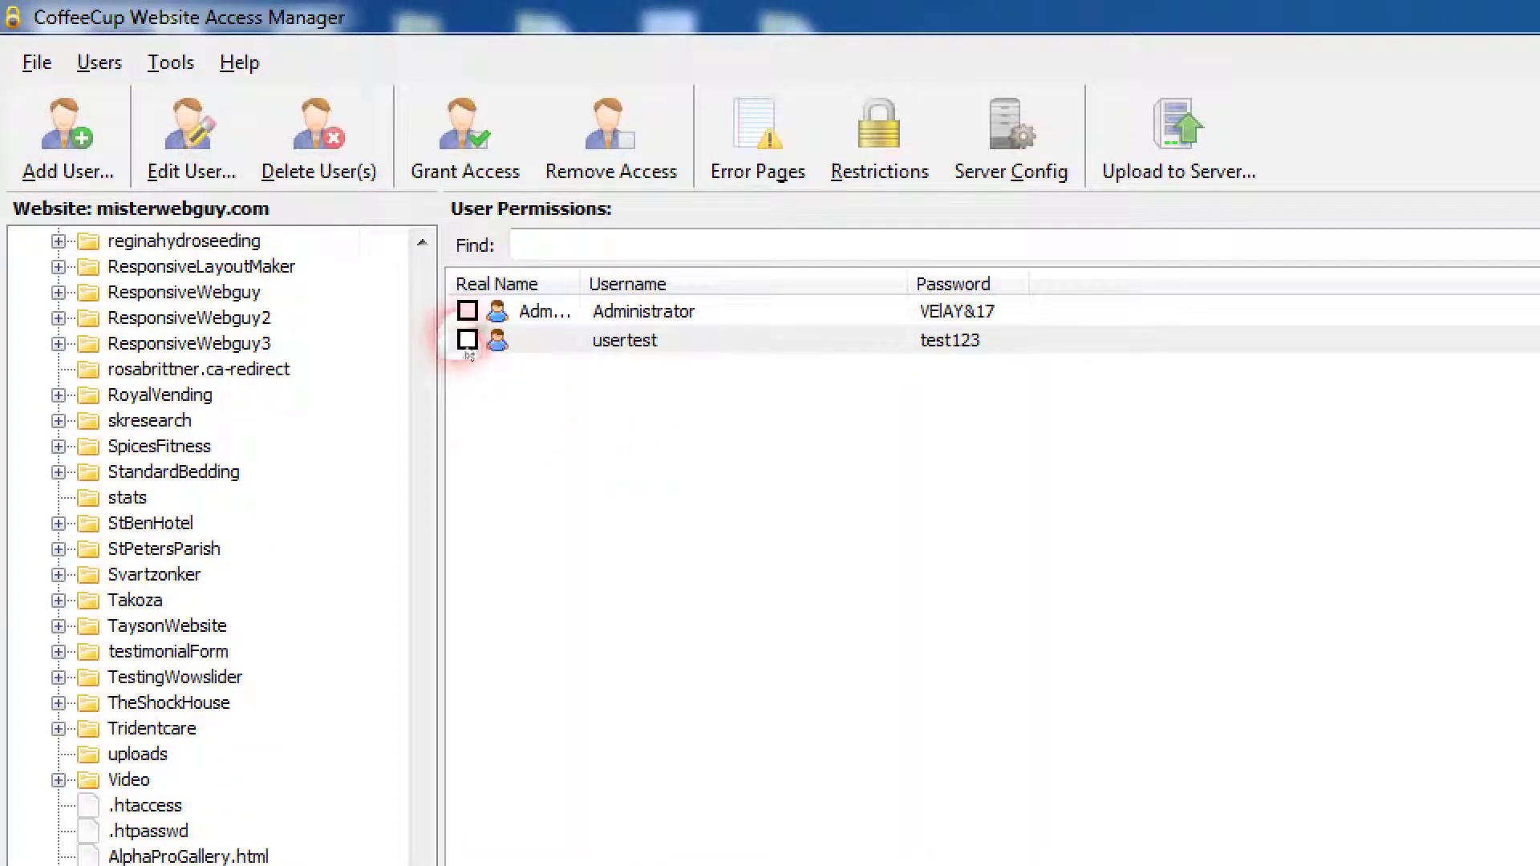
{"action": "left_click", "coordinate": [472, 338]}
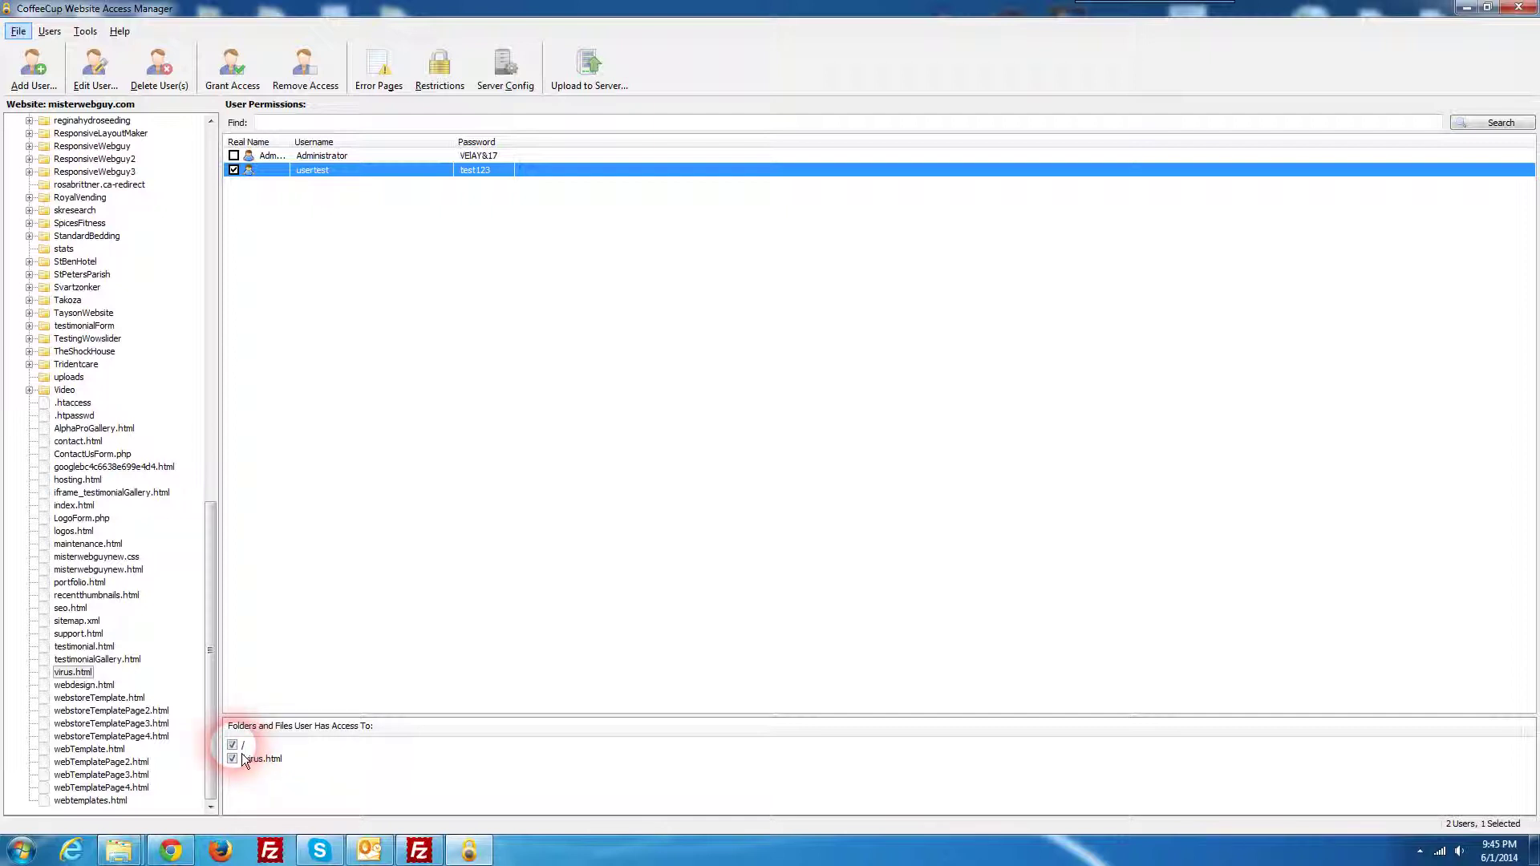
{"action": "left_click", "coordinate": [242, 753]}
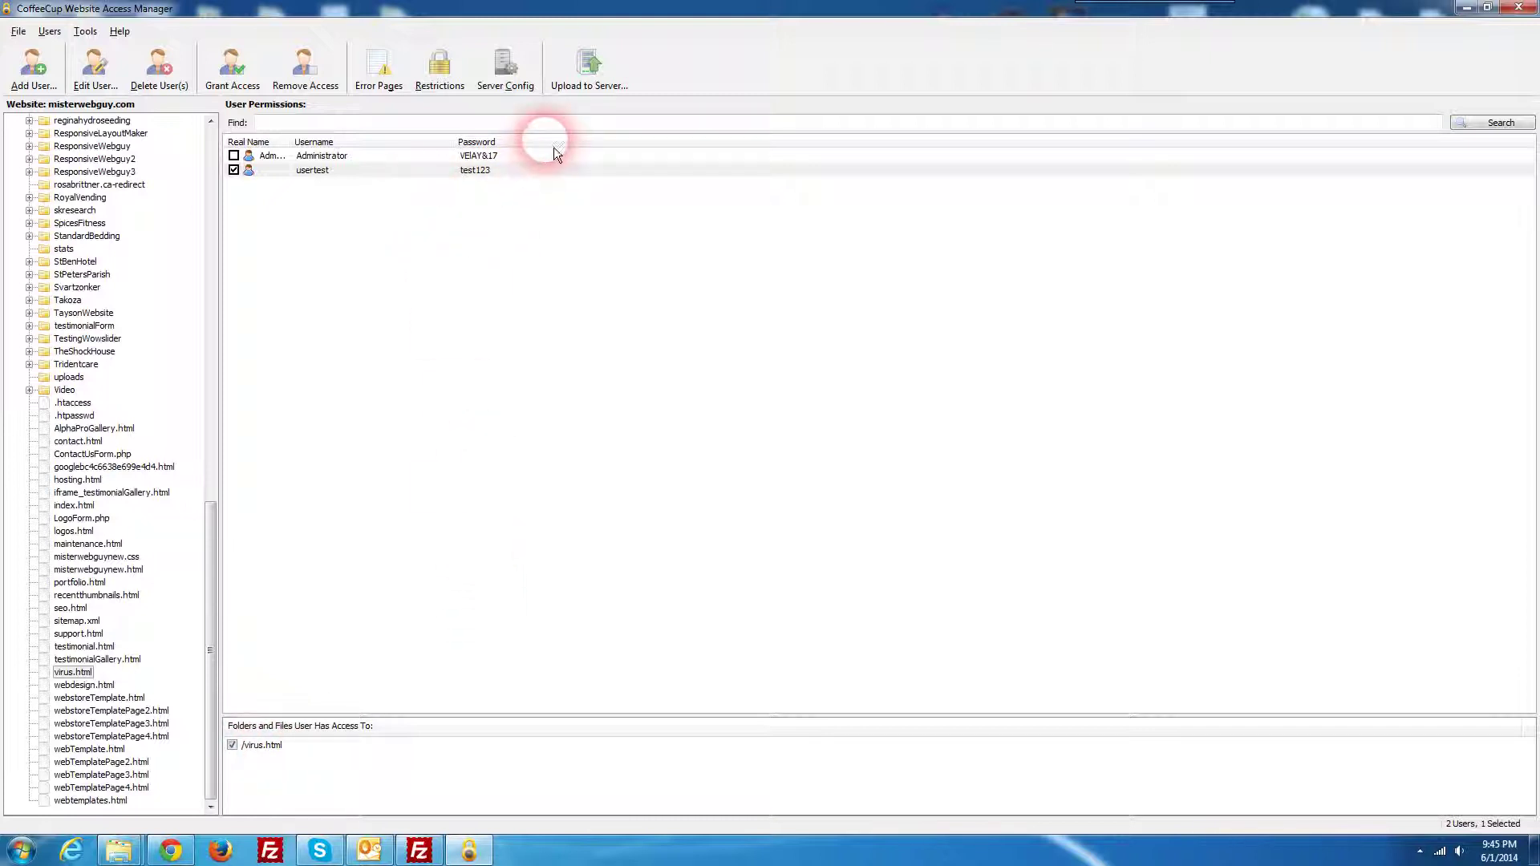
Step: Upload the new user and virus.html protection to the server, then bring up Chrome
{"action": "left_click", "coordinate": [615, 75]}
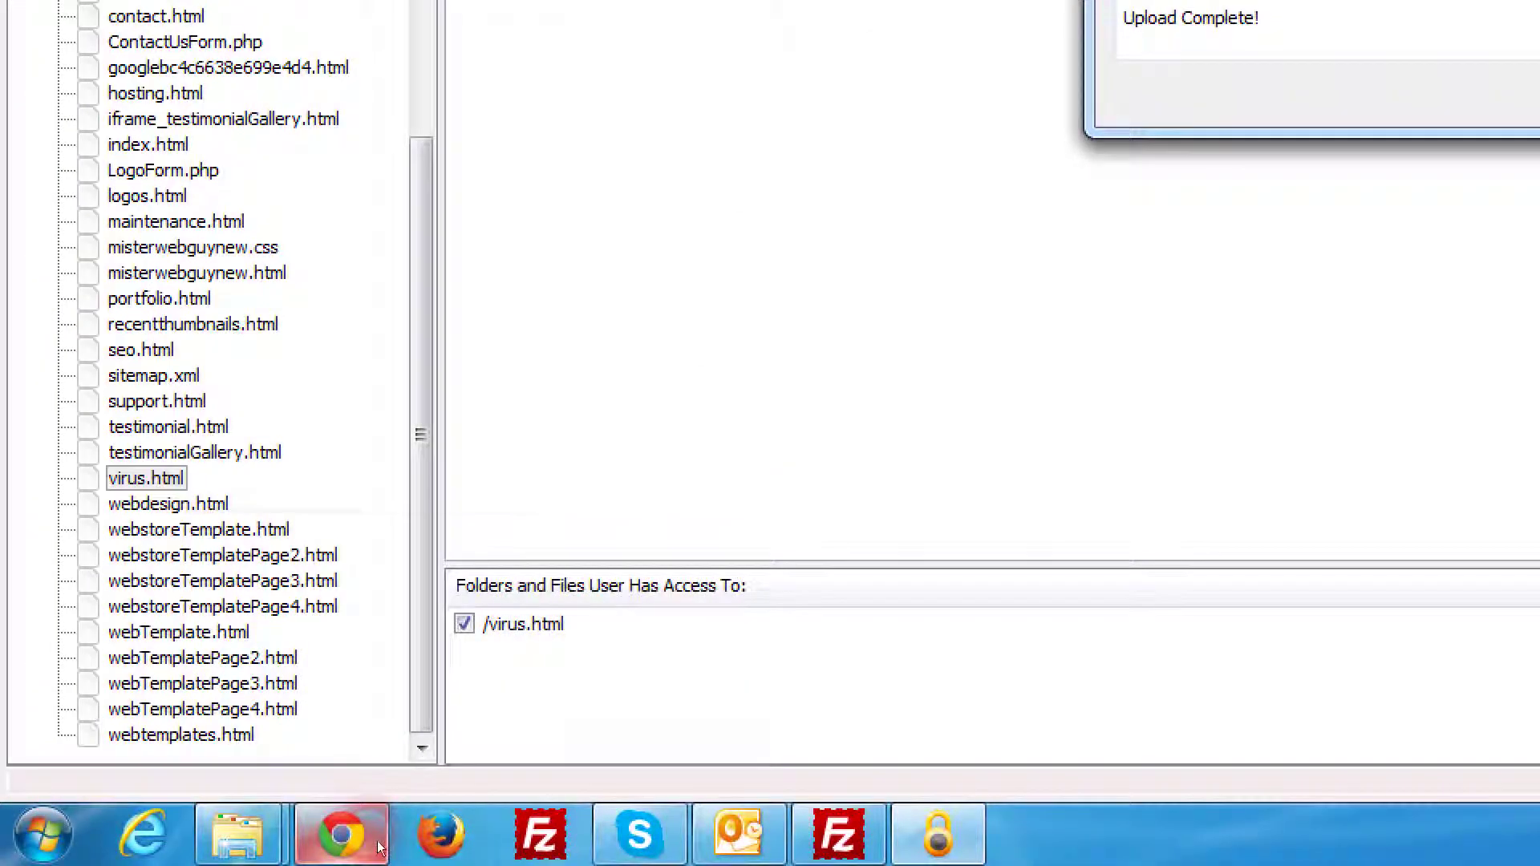
{"action": "left_click", "coordinate": [238, 841]}
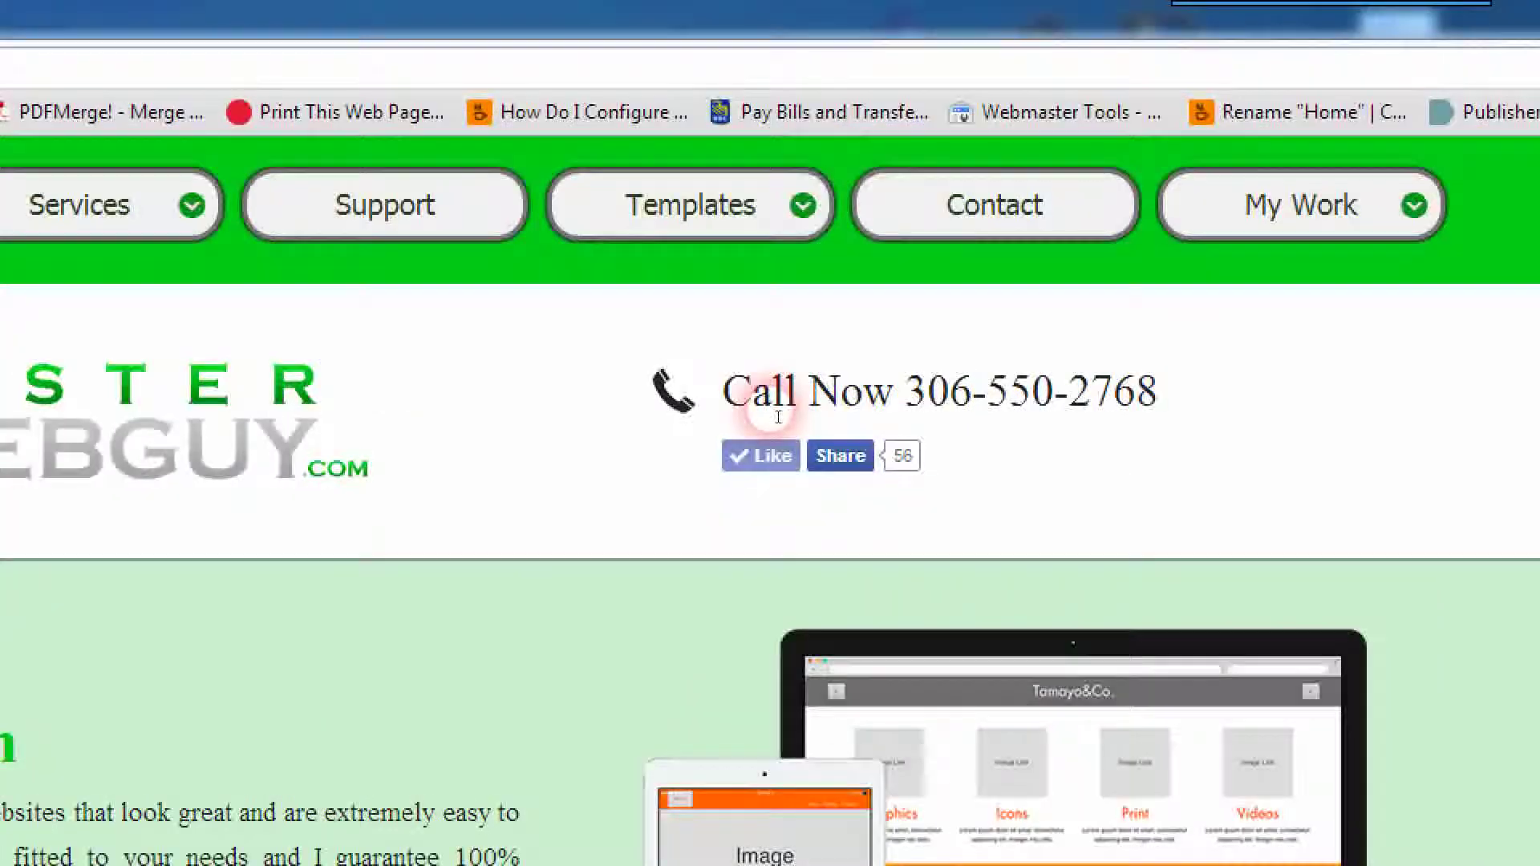
Step: Reload the misterwebguy.com home page and navigate through the SEO page to Virus Removal
{"action": "mouse_move", "coordinate": [770, 239]}
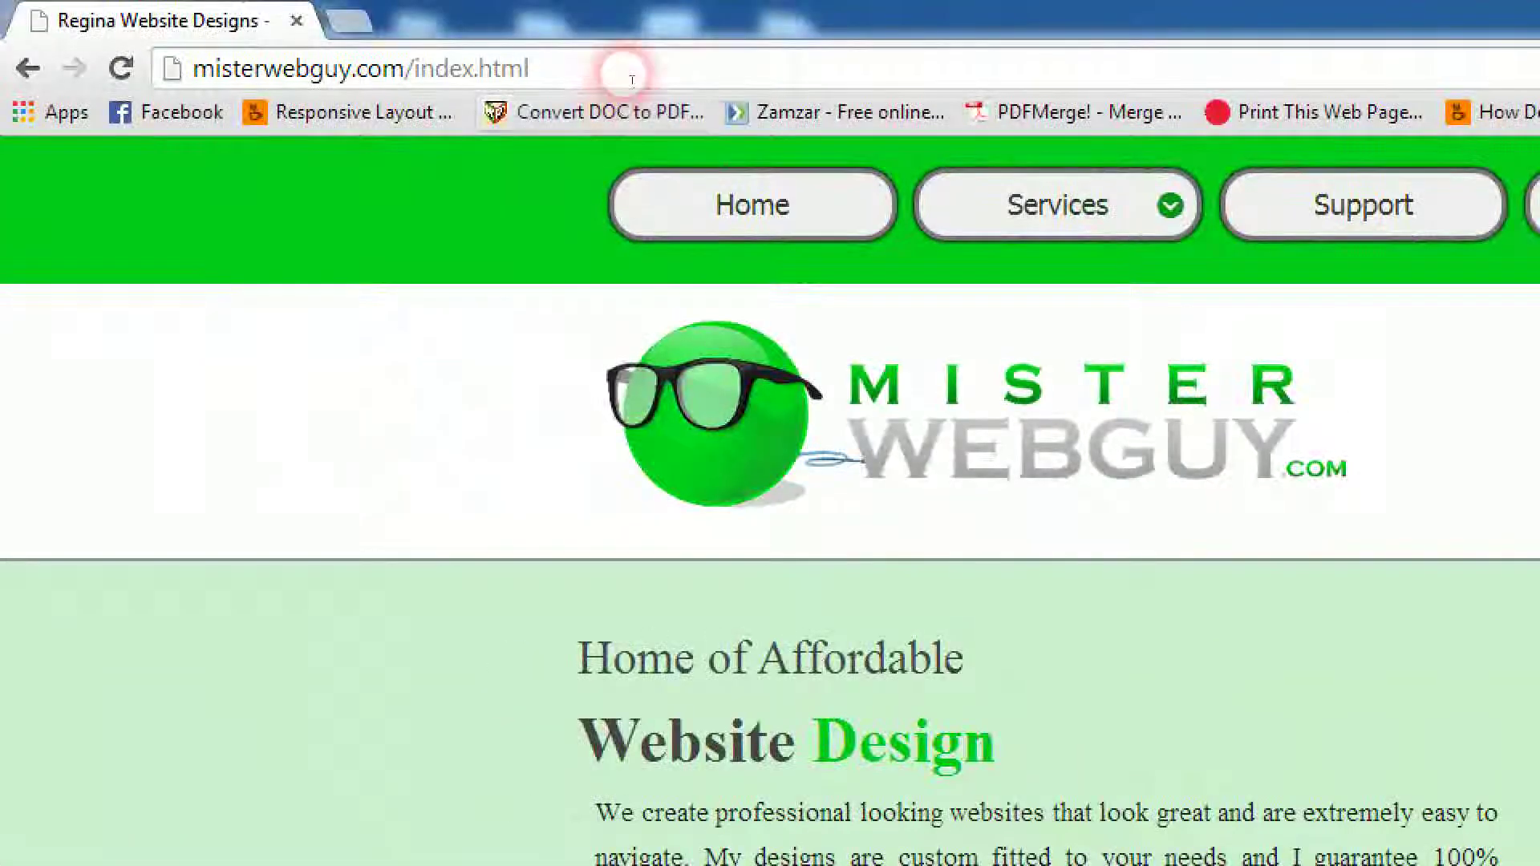
{"action": "left_click", "coordinate": [624, 74]}
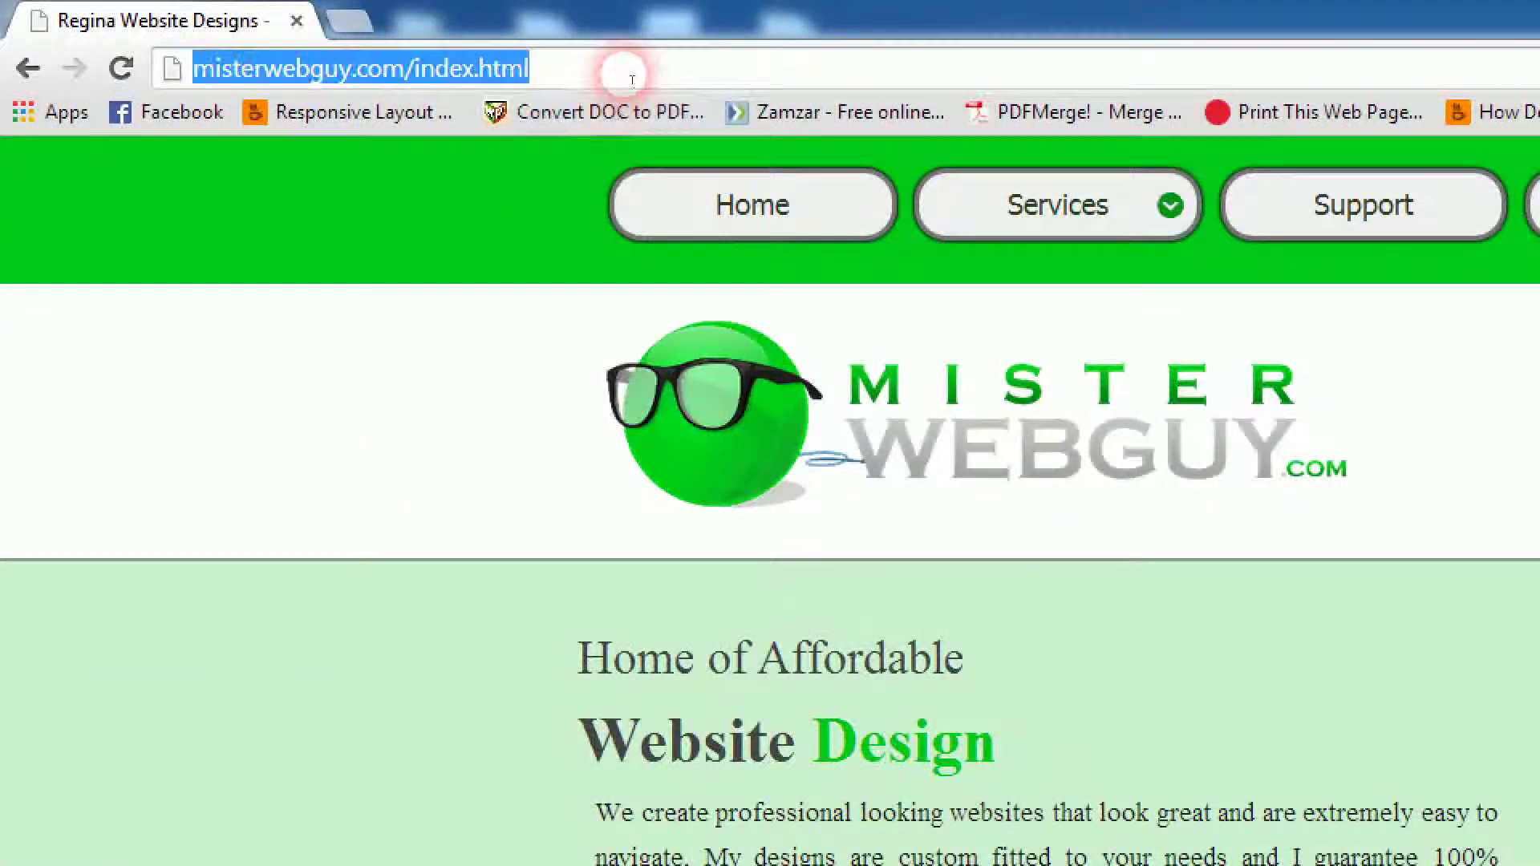
{"action": "key", "text": "Return"}
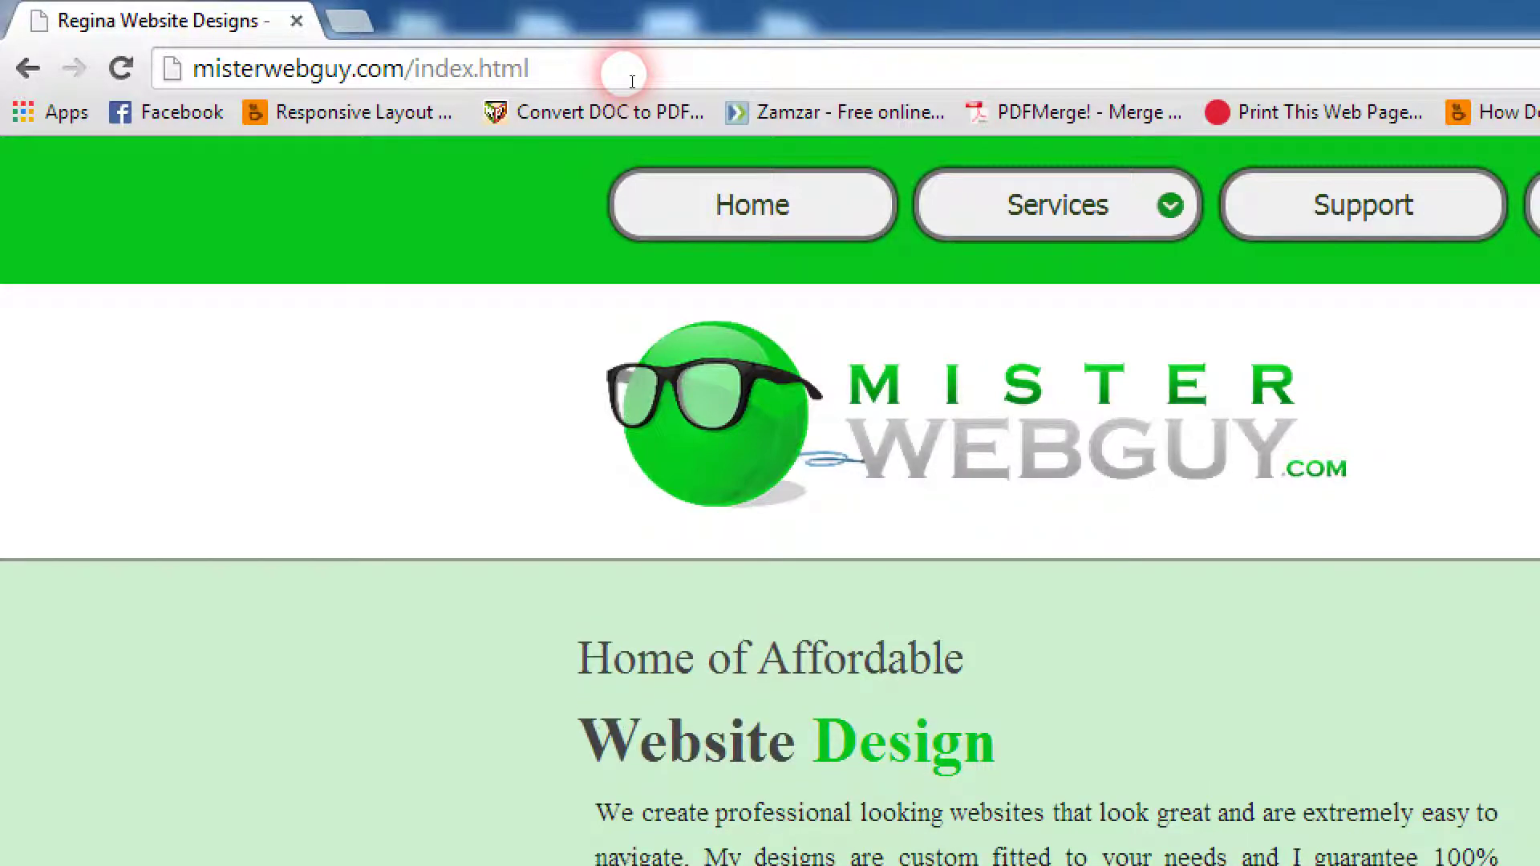
{"action": "mouse_move", "coordinate": [778, 184]}
{"action": "left_click", "coordinate": [766, 254]}
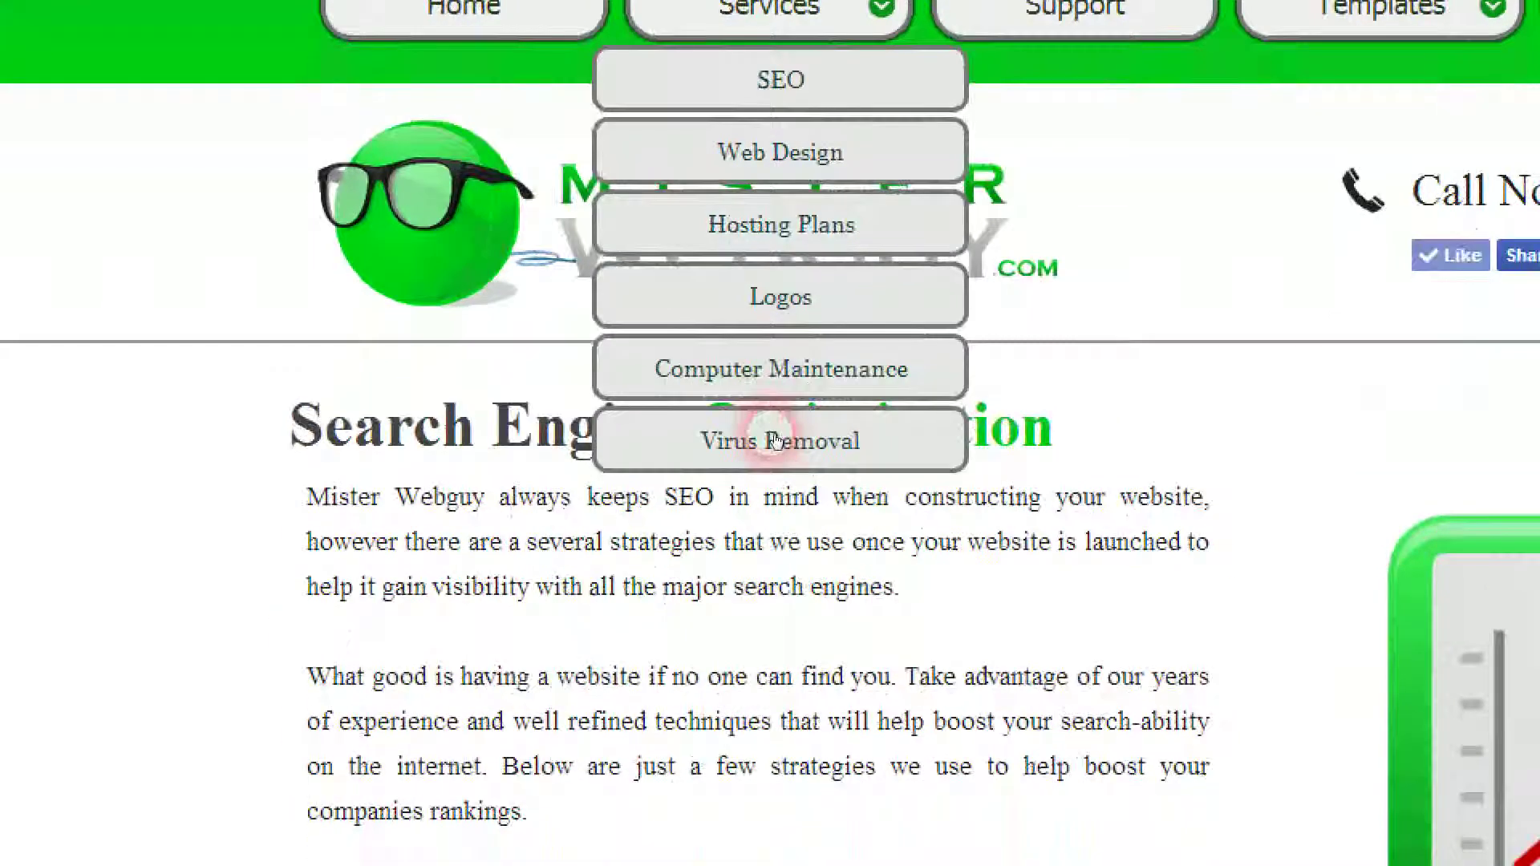
{"action": "left_click", "coordinate": [776, 640]}
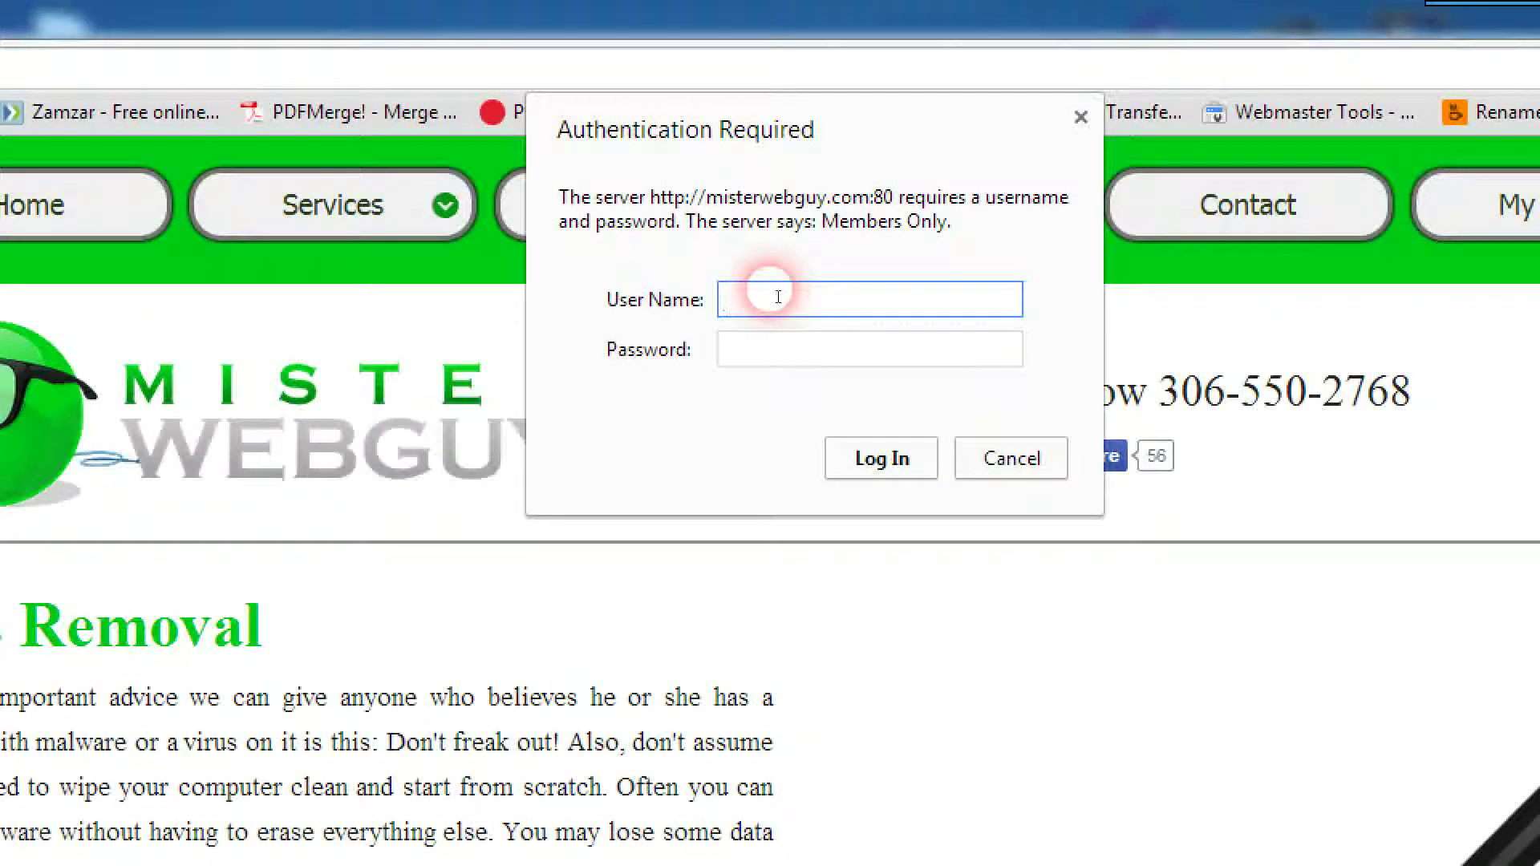
Step: Enter the username usertest in the Authentication Required dialog, checking it in Access Manager
{"action": "left_click", "coordinate": [773, 349]}
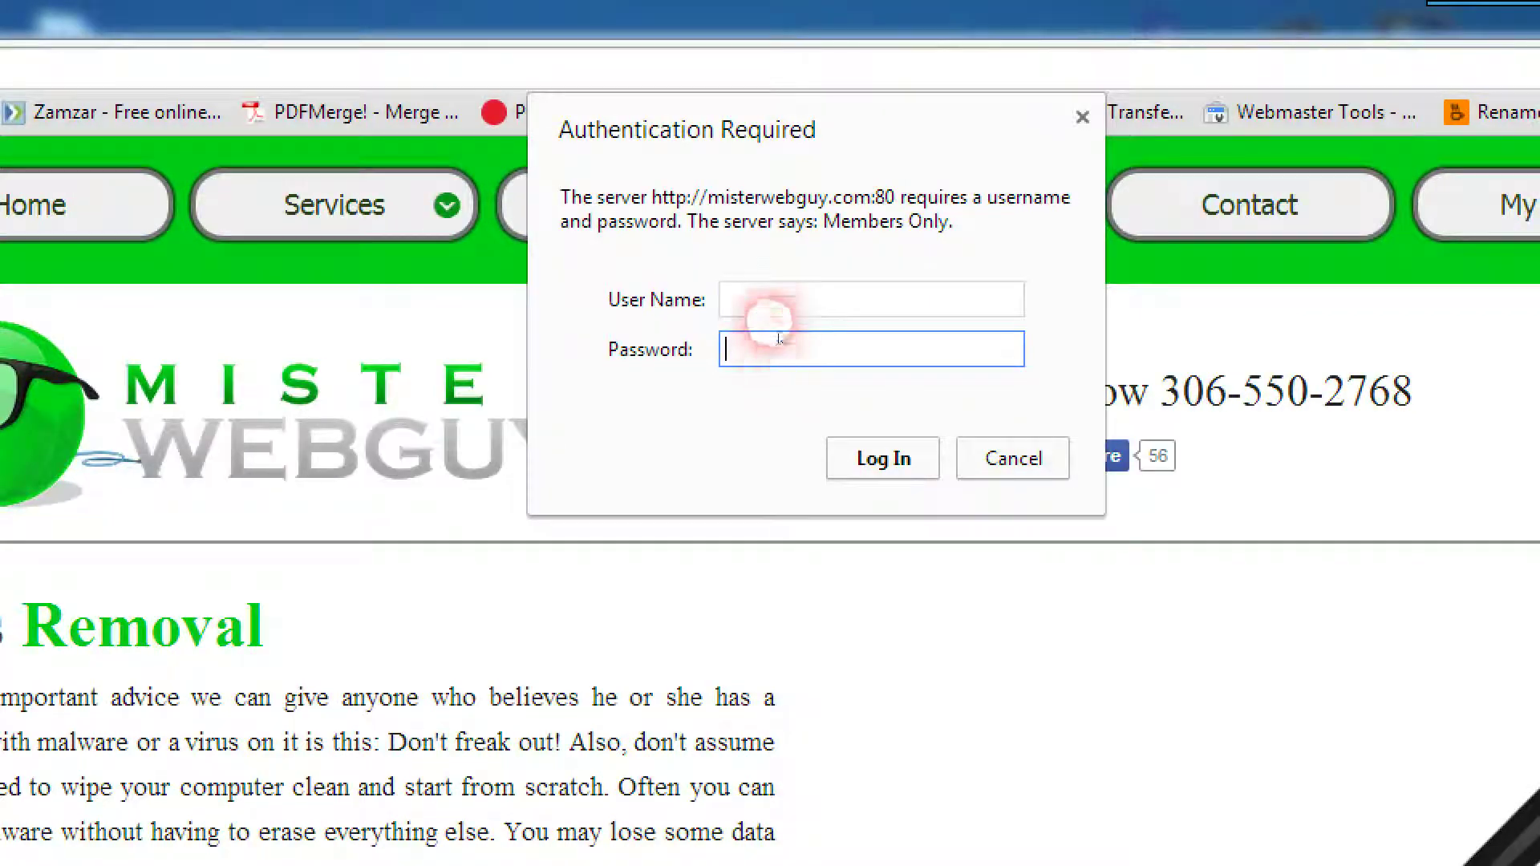
{"action": "left_click", "coordinate": [765, 311]}
{"action": "left_click", "coordinate": [786, 343]}
{"action": "left_click", "coordinate": [765, 304]}
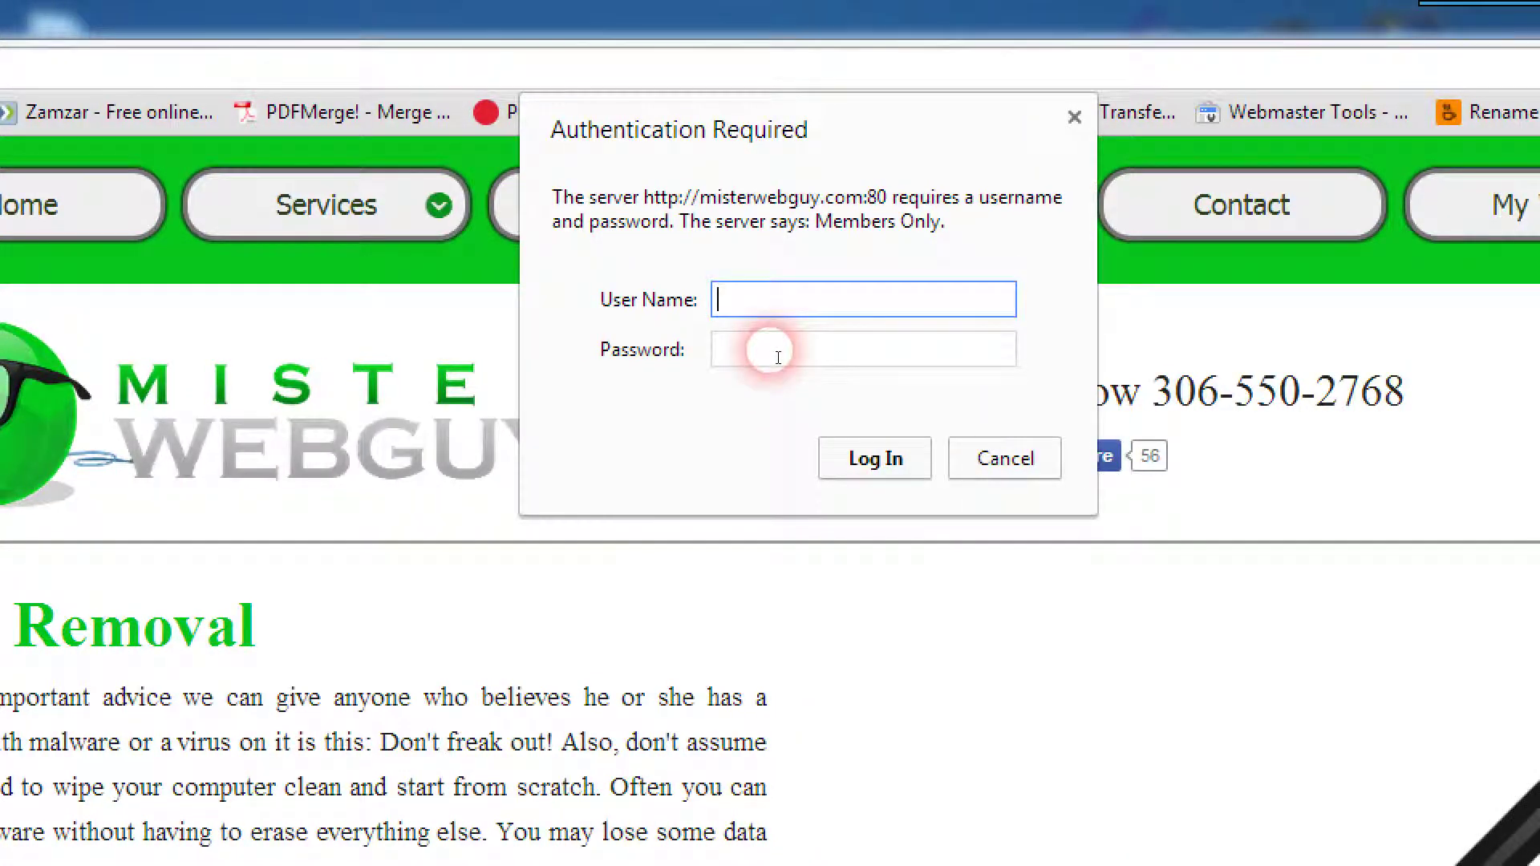
{"action": "type", "text": "user"}
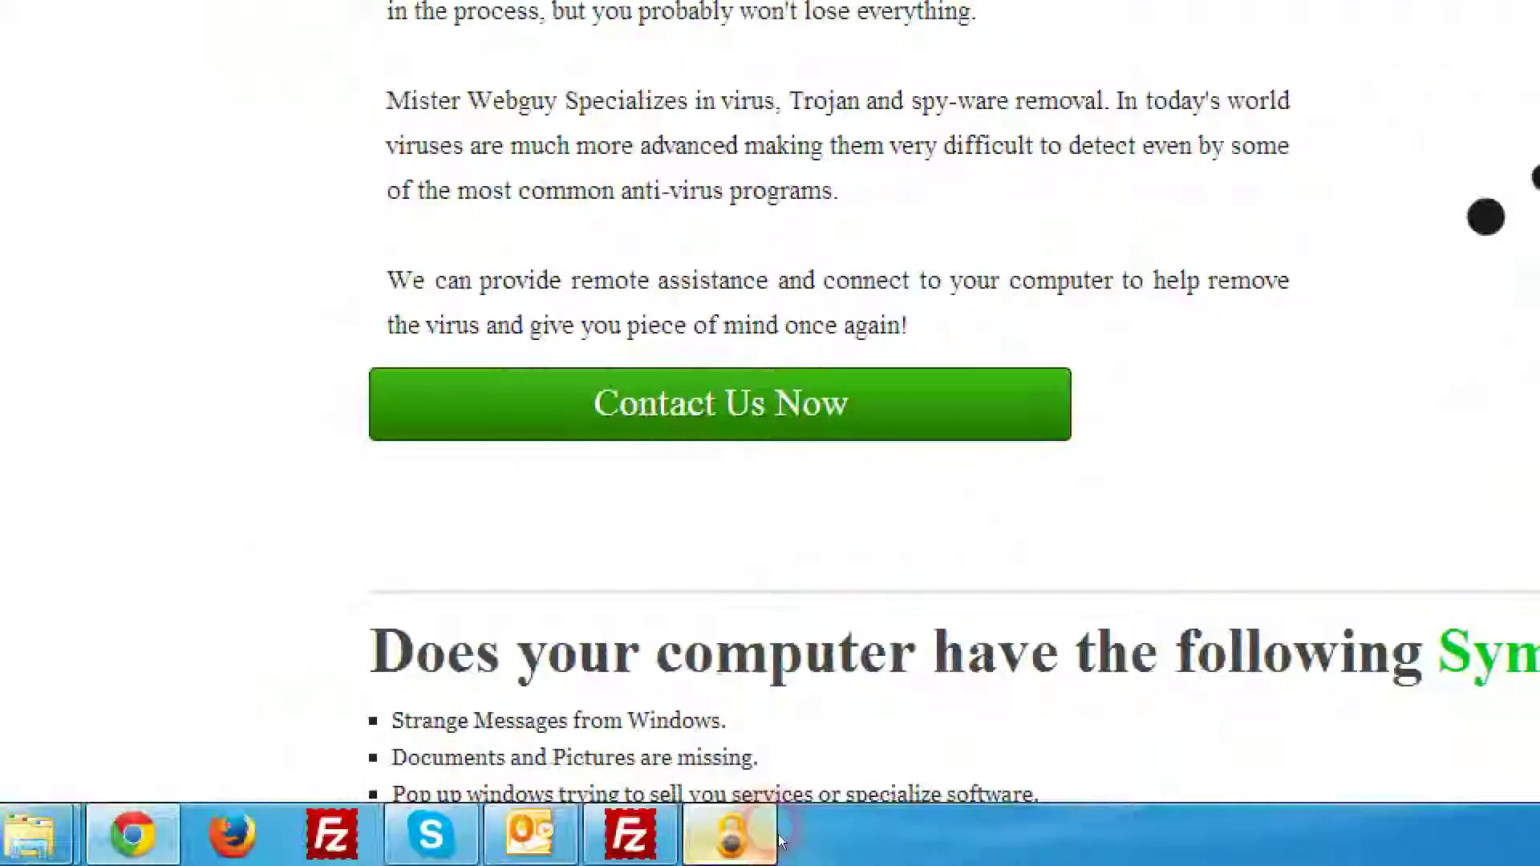
{"action": "left_click", "coordinate": [770, 834]}
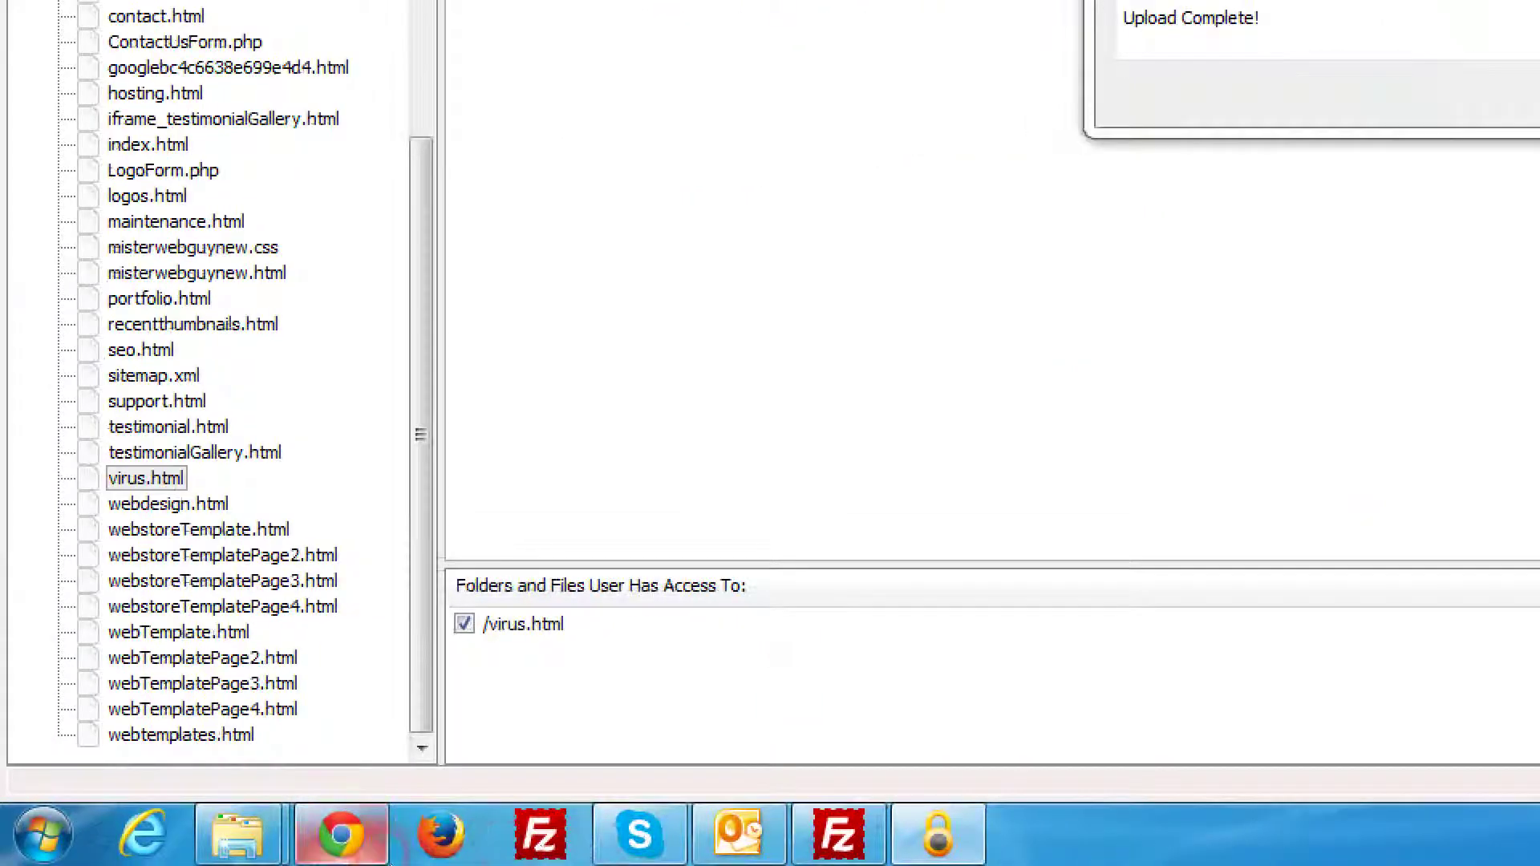
{"action": "left_click", "coordinate": [341, 834]}
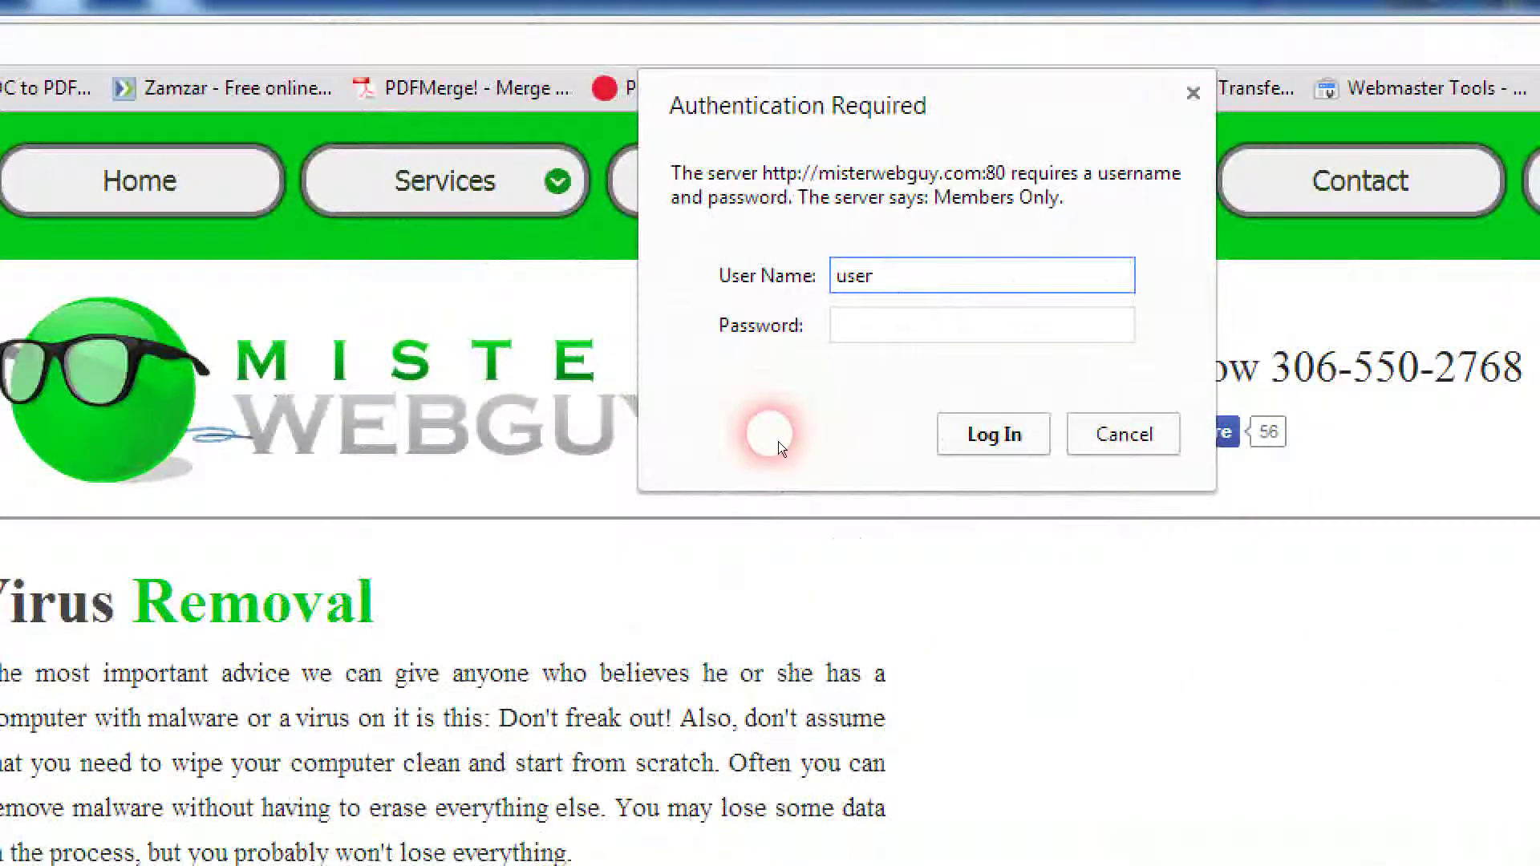
{"action": "type", "text": "test"}
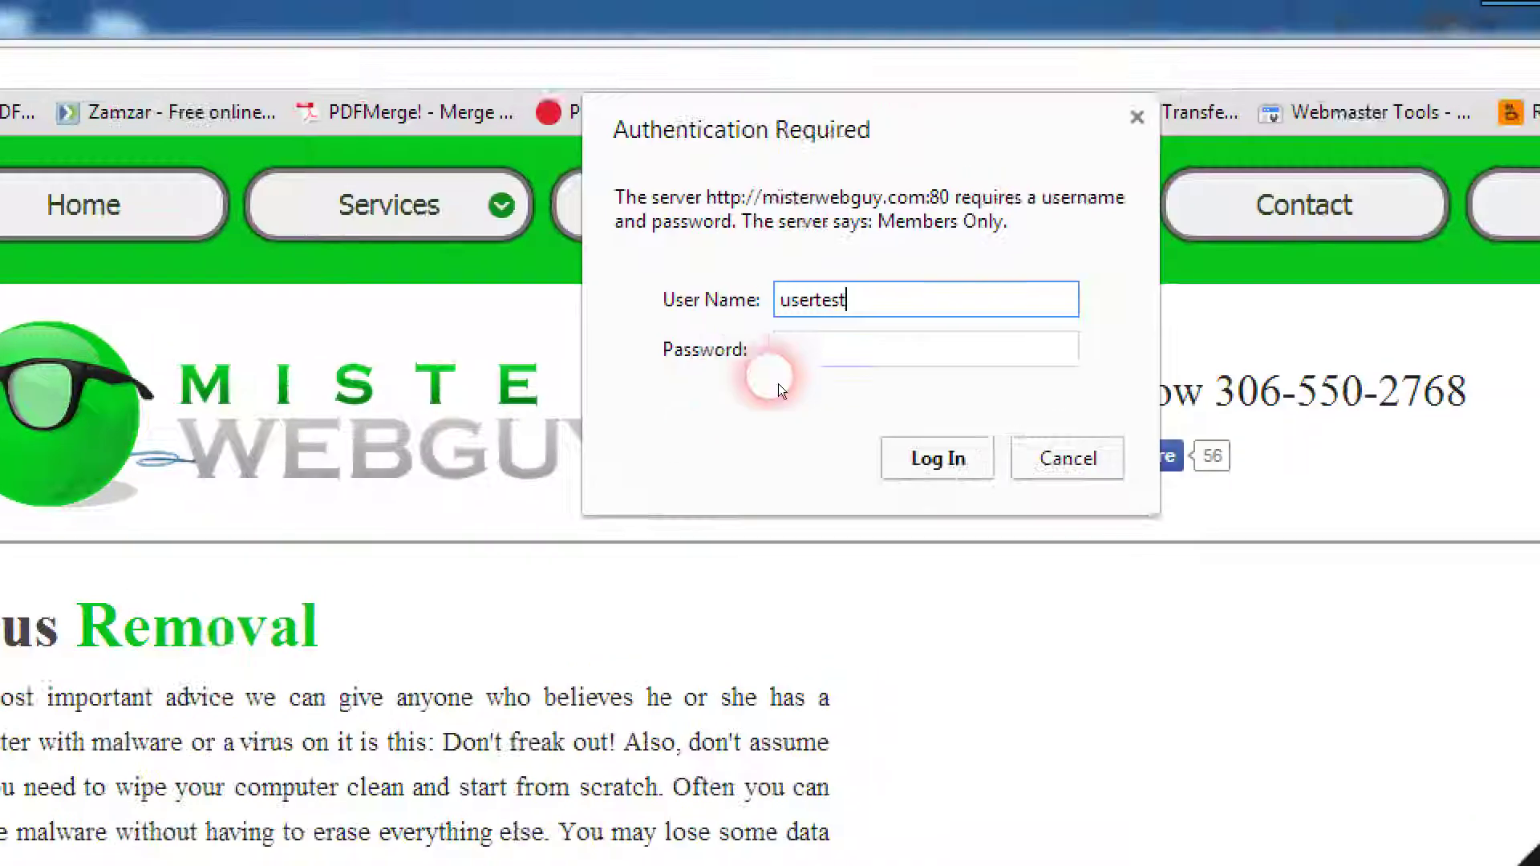
Step: Enter the test user's password, log in, and scroll the protected Virus Removal page
{"action": "left_click", "coordinate": [866, 335]}
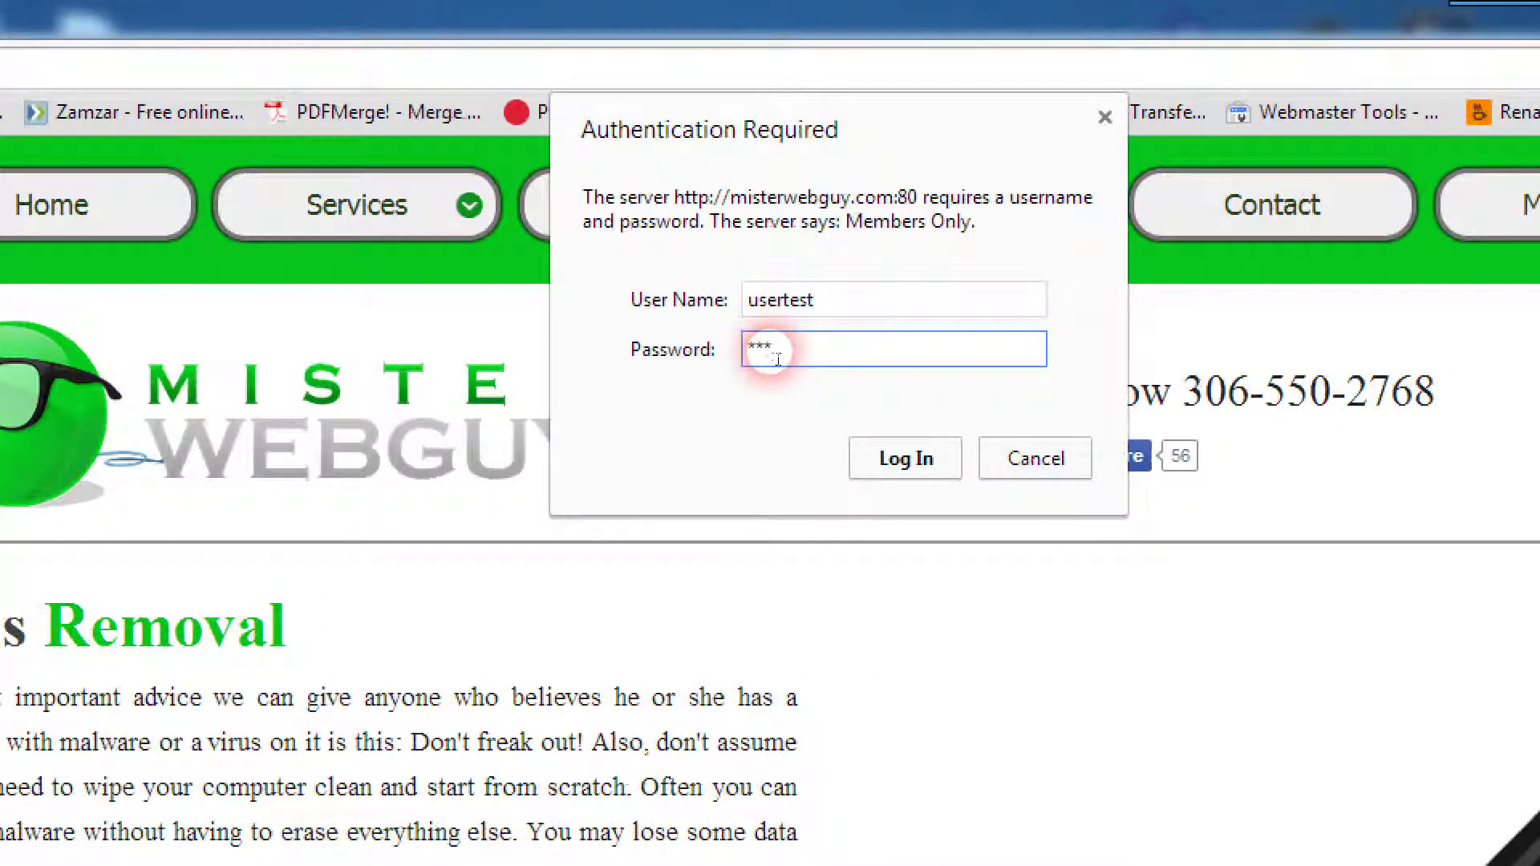
{"action": "key", "text": "BackSpace"}
{"action": "key", "text": "BackSpace"}
{"action": "type", "text": "******"}
{"action": "left_click", "coordinate": [902, 462]}
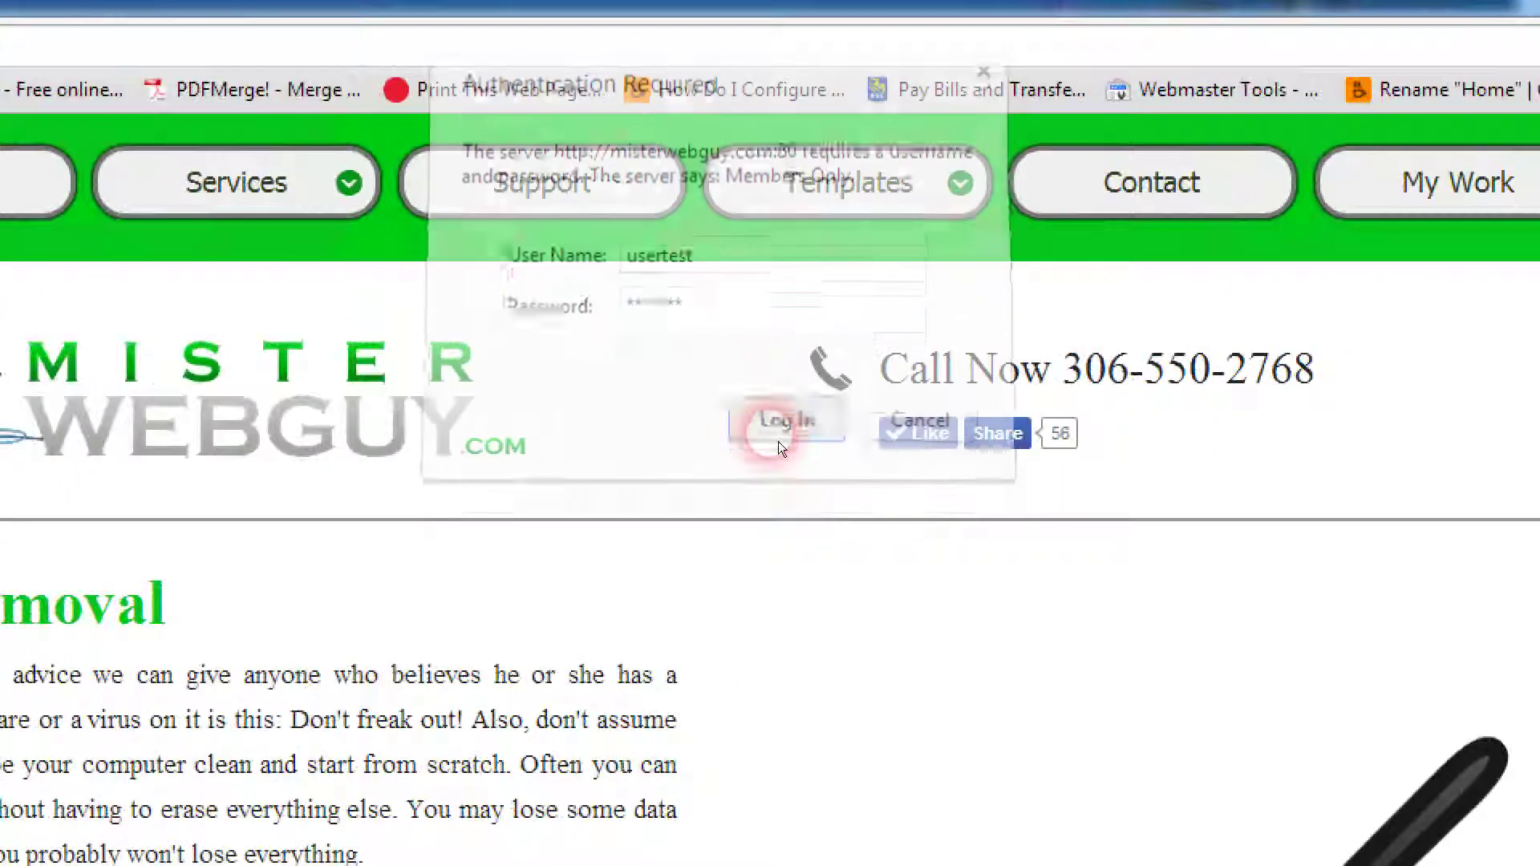
{"action": "scroll", "coordinate": [778, 442], "scroll_direction": "down", "scroll_amount": 10}
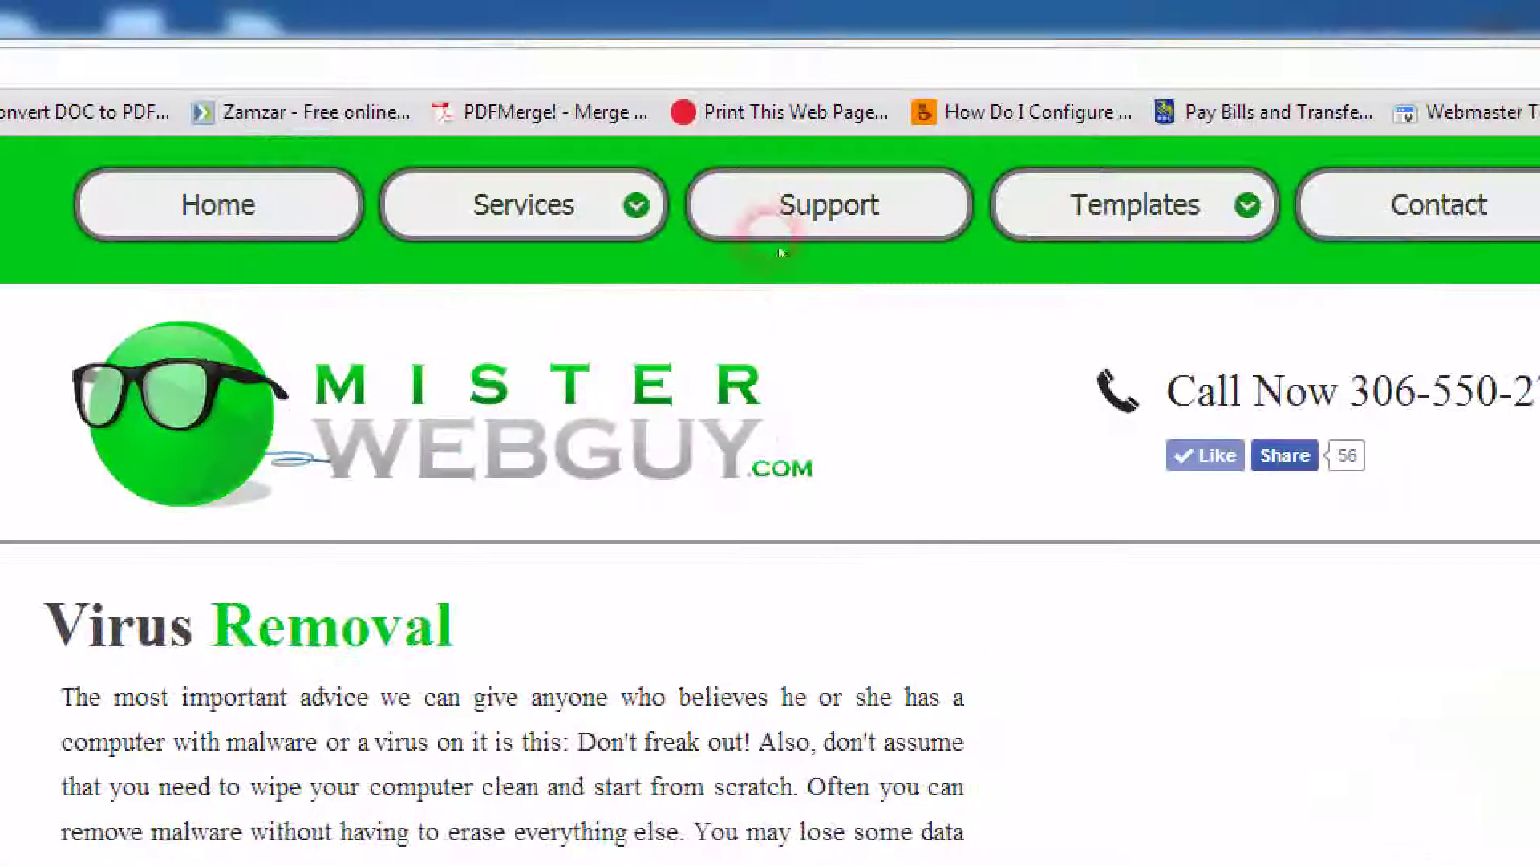
Step: Visit support.html, then reopen Virus Removal via Services without logging in again
{"action": "left_click", "coordinate": [763, 229]}
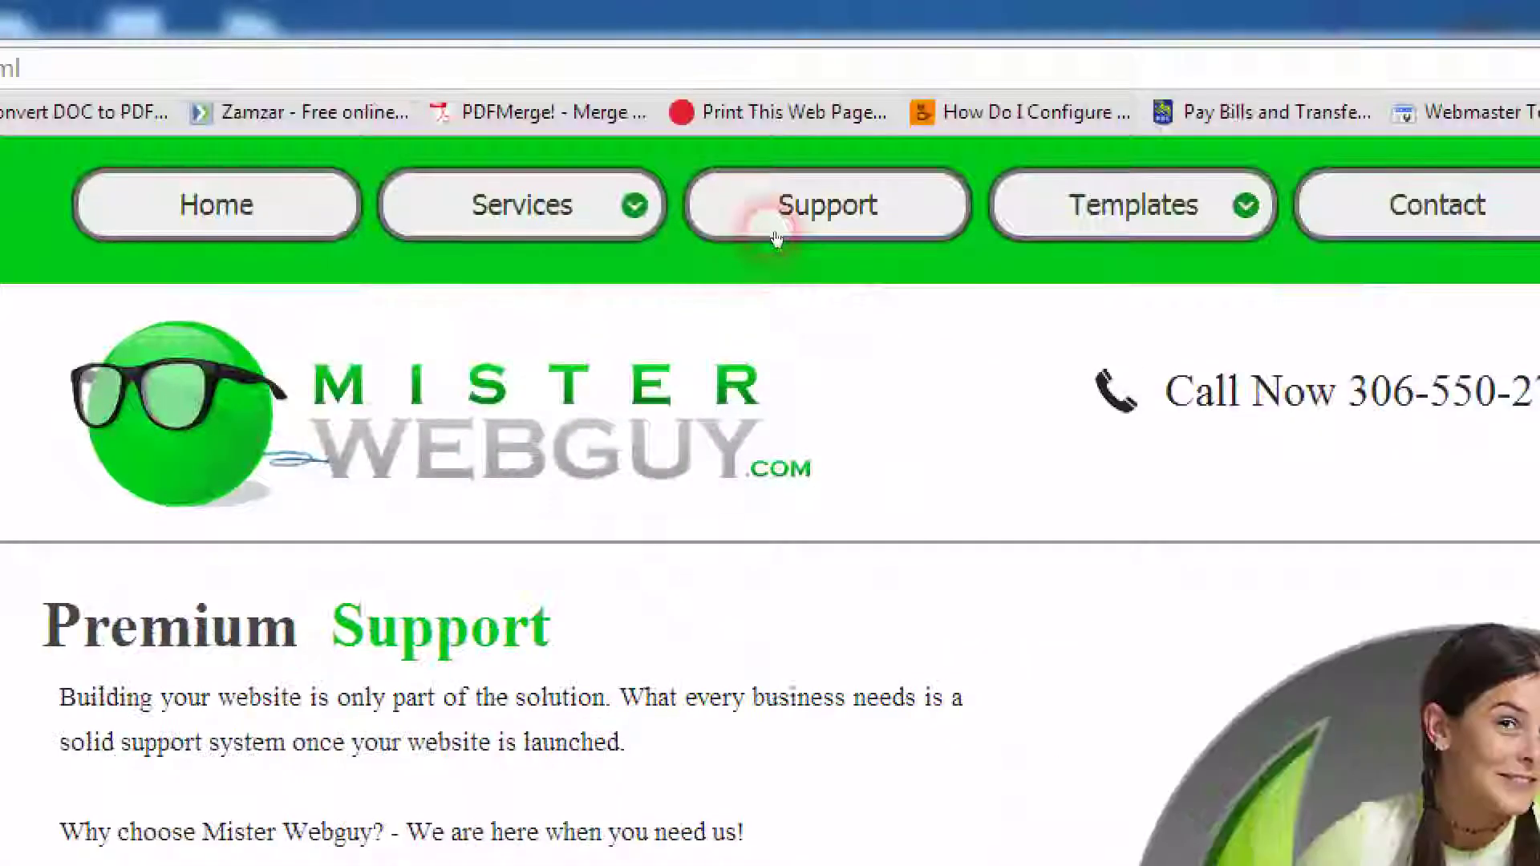
{"action": "mouse_move", "coordinate": [776, 246]}
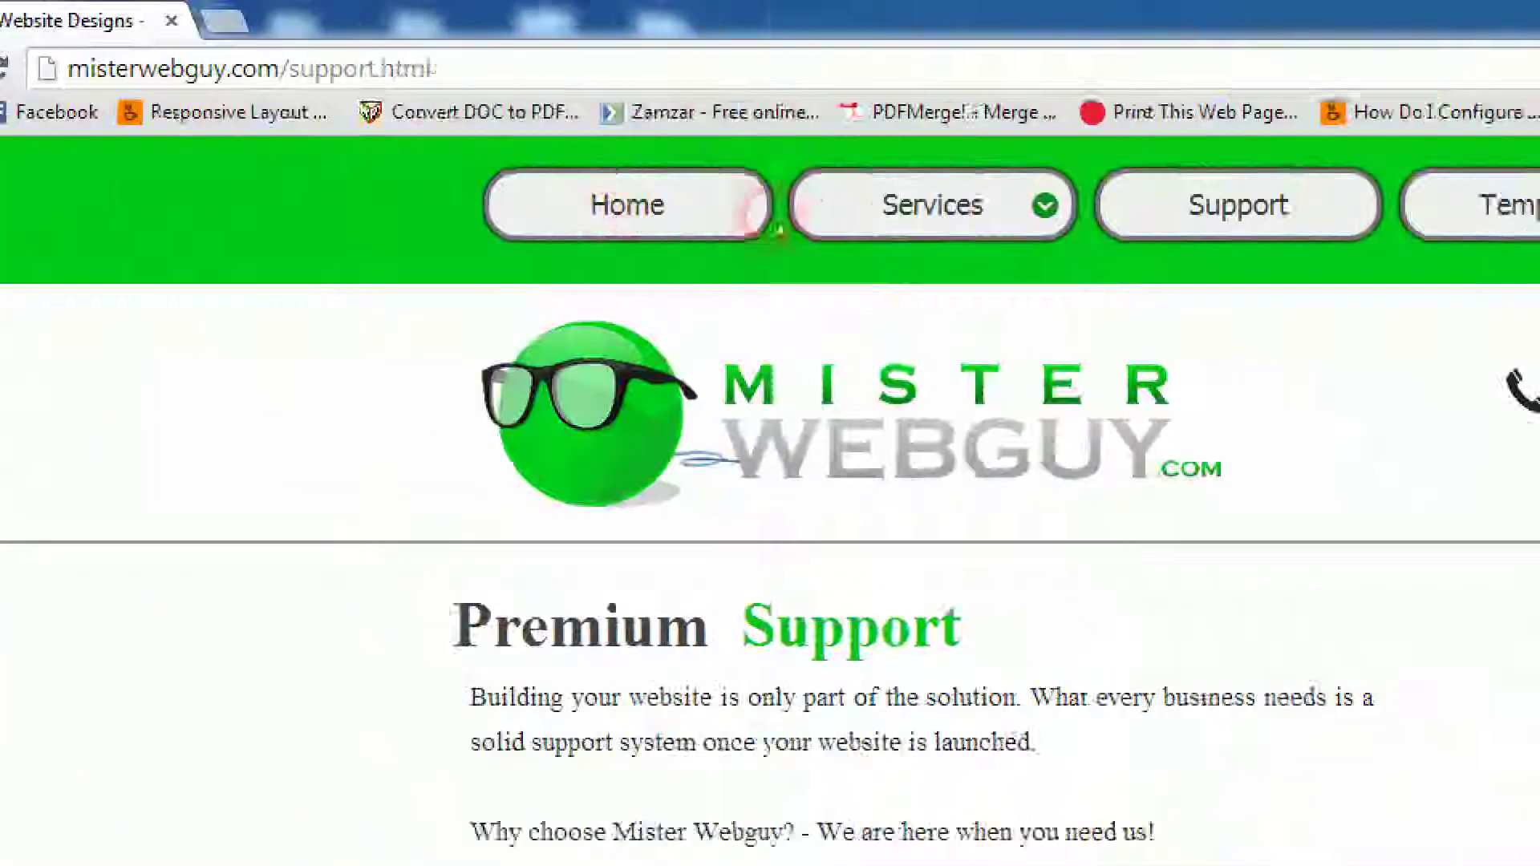
{"action": "mouse_move", "coordinate": [88, 223]}
{"action": "left_click", "coordinate": [758, 638]}
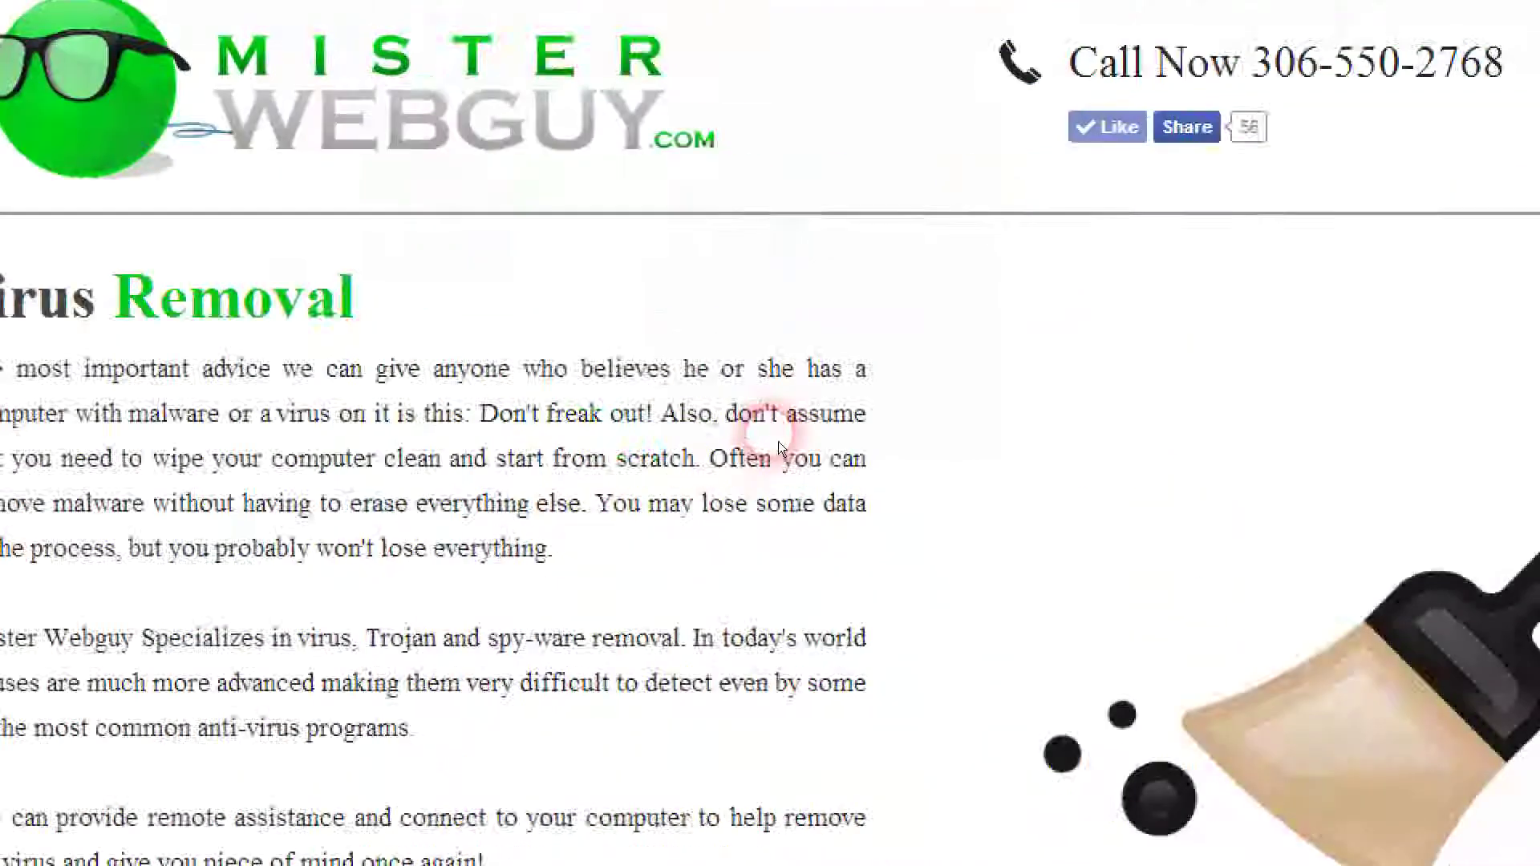
{"action": "scroll", "coordinate": [778, 441], "scroll_direction": "down", "scroll_amount": 5}
{"action": "scroll", "coordinate": [778, 442], "scroll_direction": "up", "scroll_amount": 10}
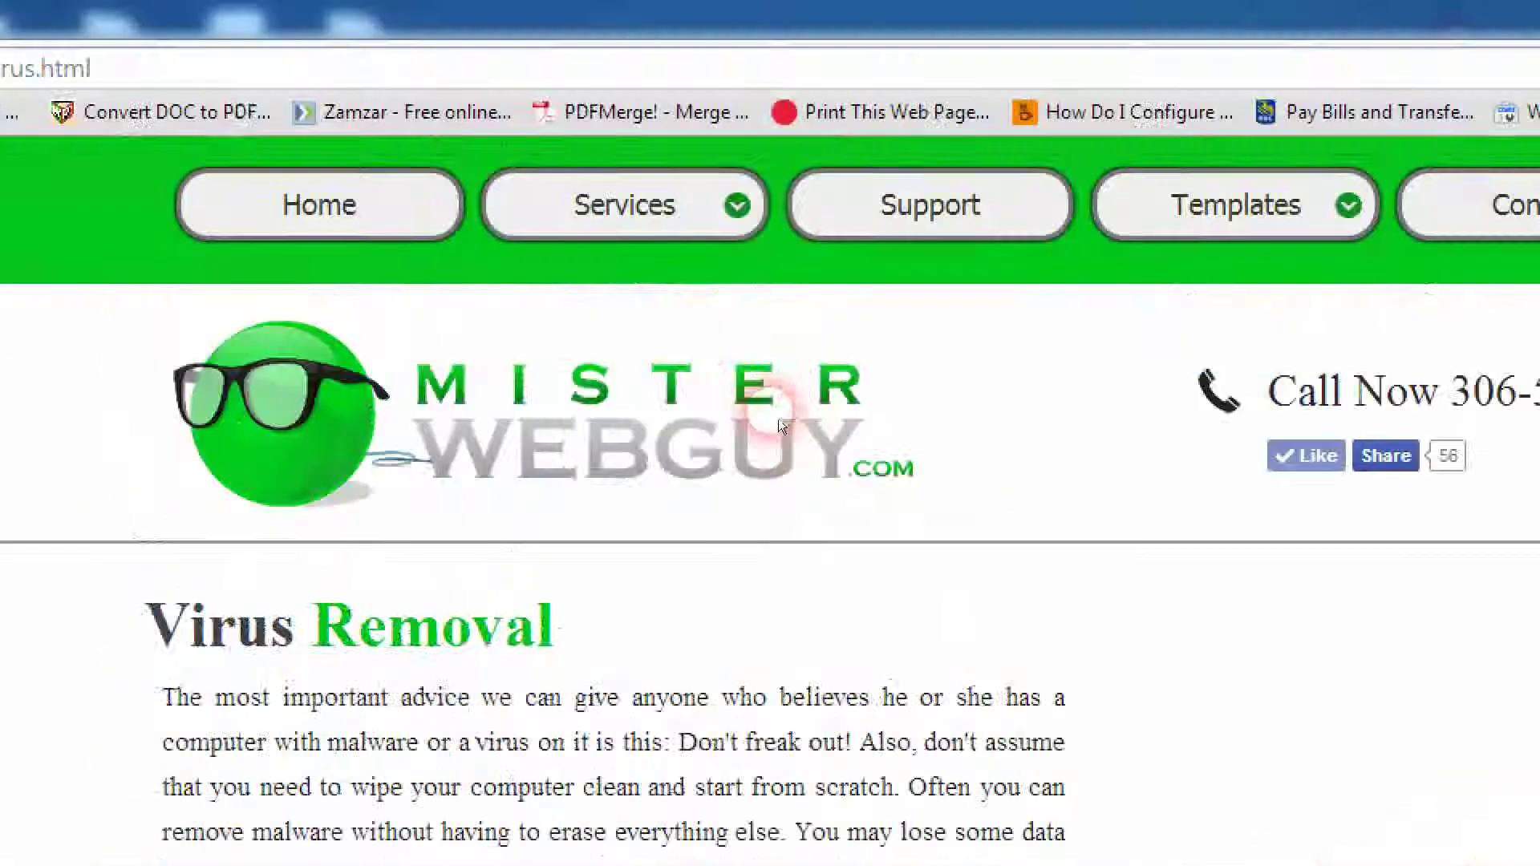
{"action": "mouse_move", "coordinate": [775, 230]}
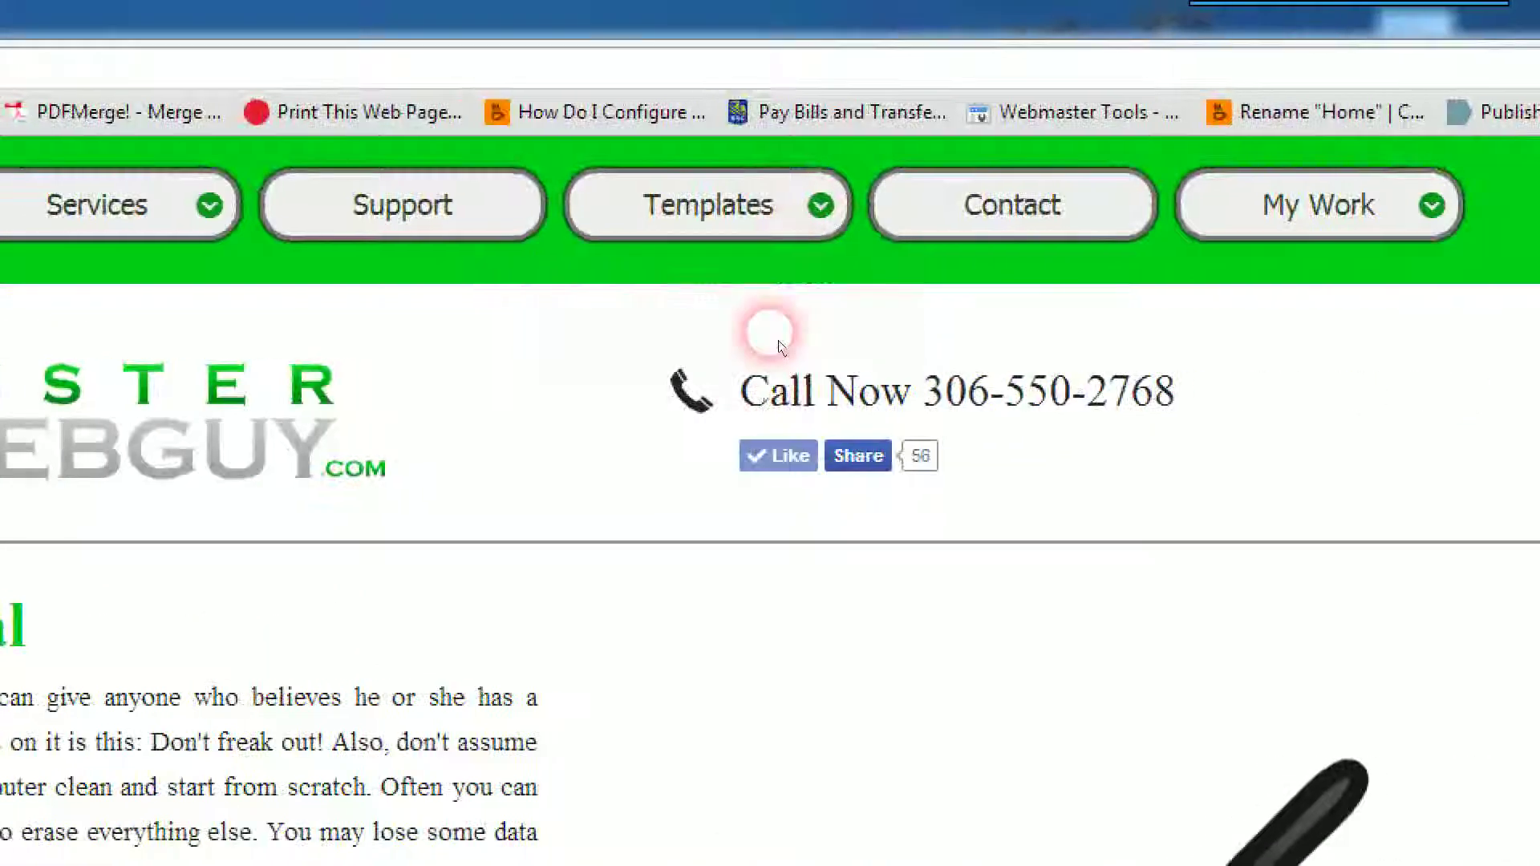
{"action": "mouse_move", "coordinate": [96, 204]}
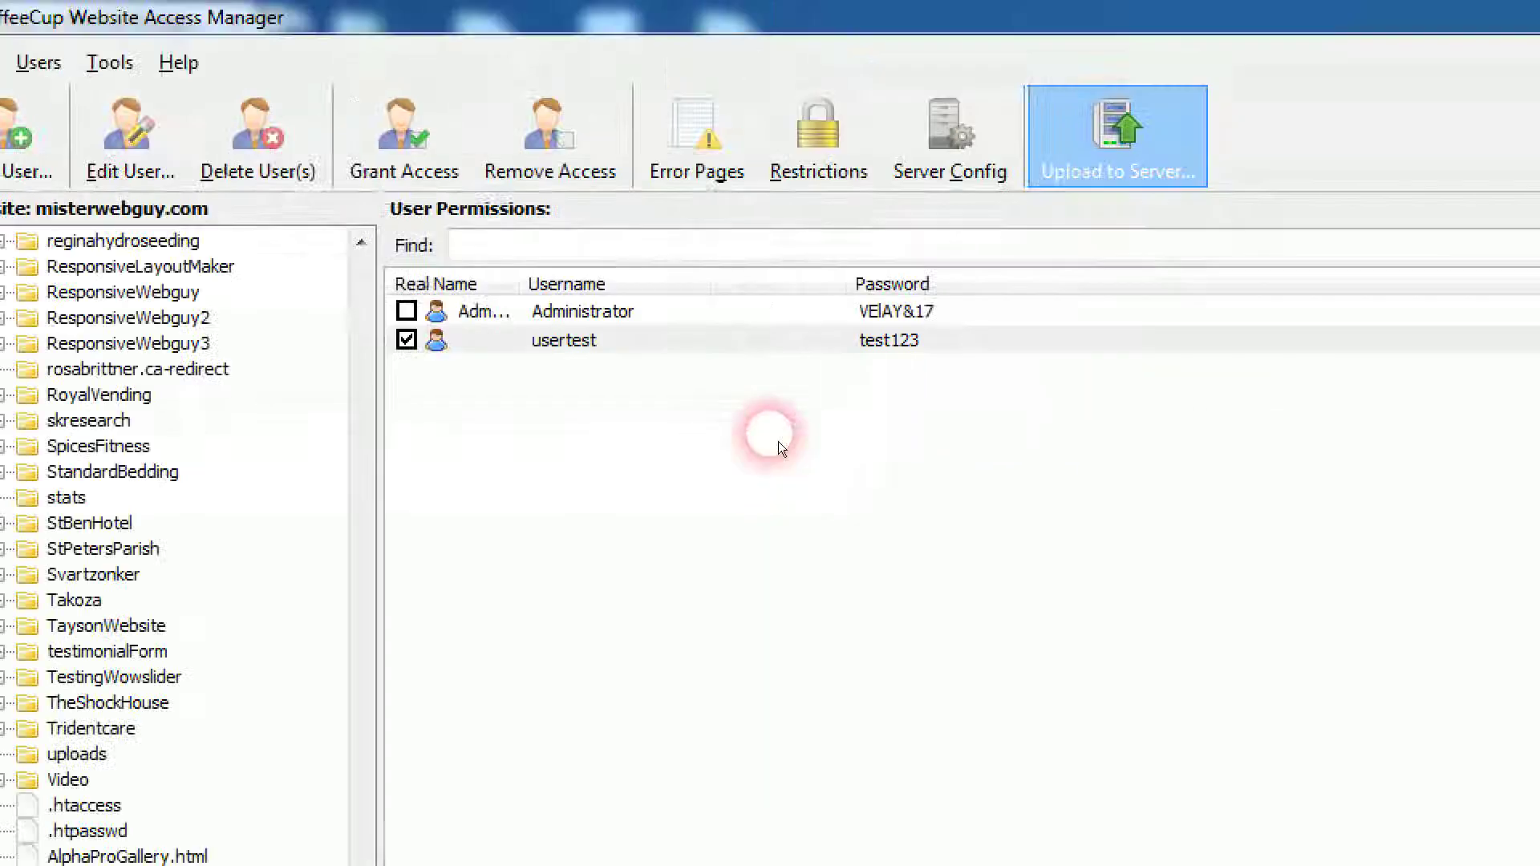
Step: Select usertest, delete it with Delete User(s), and confirm Yes
{"action": "left_click", "coordinate": [578, 343]}
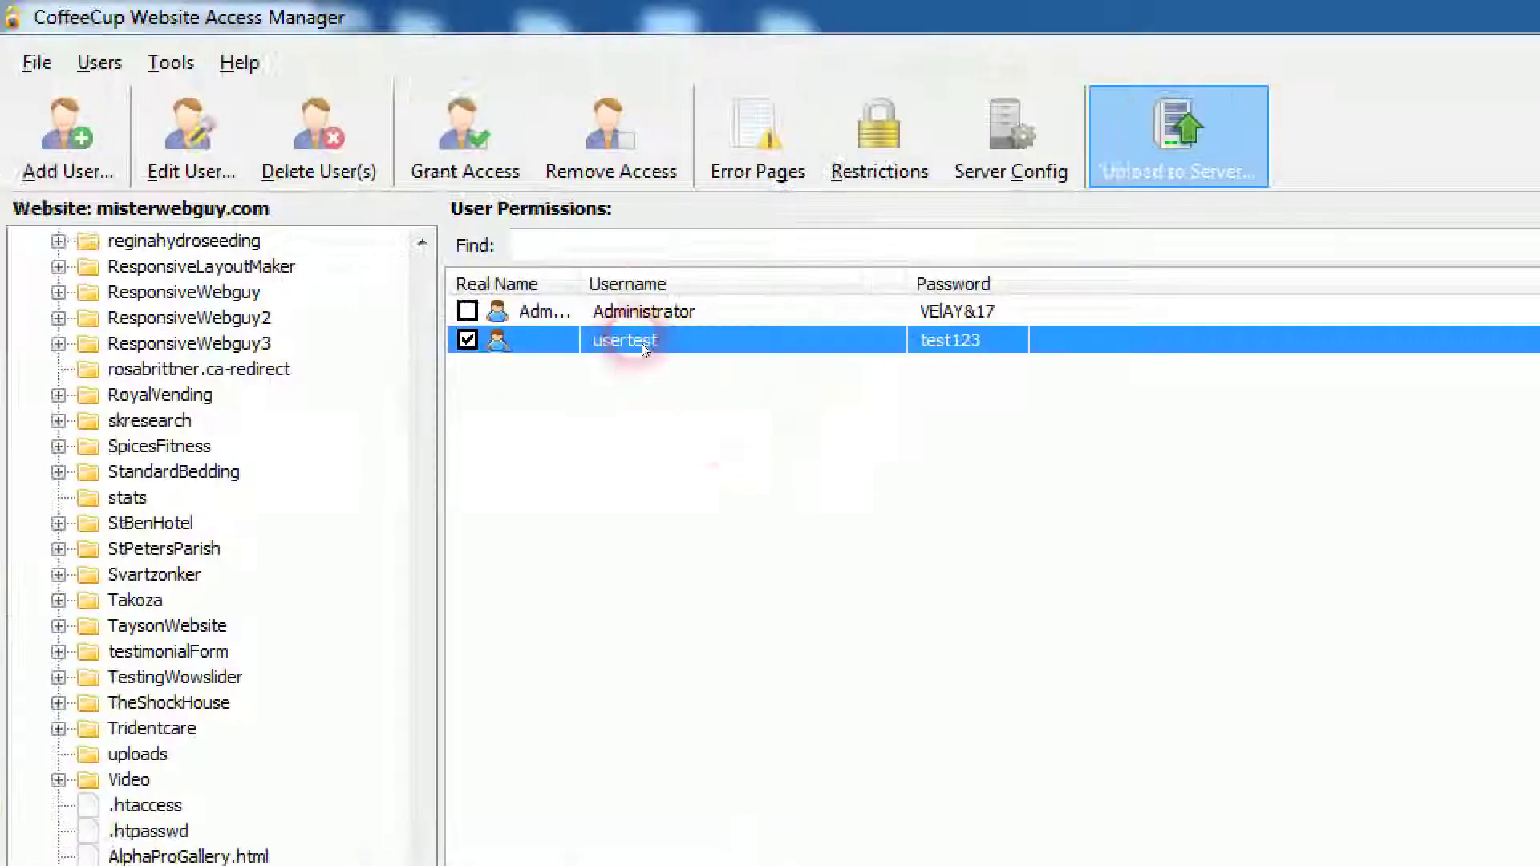
{"action": "left_click_drag", "start_coordinate": [423, 320], "coordinate": [371, 768]}
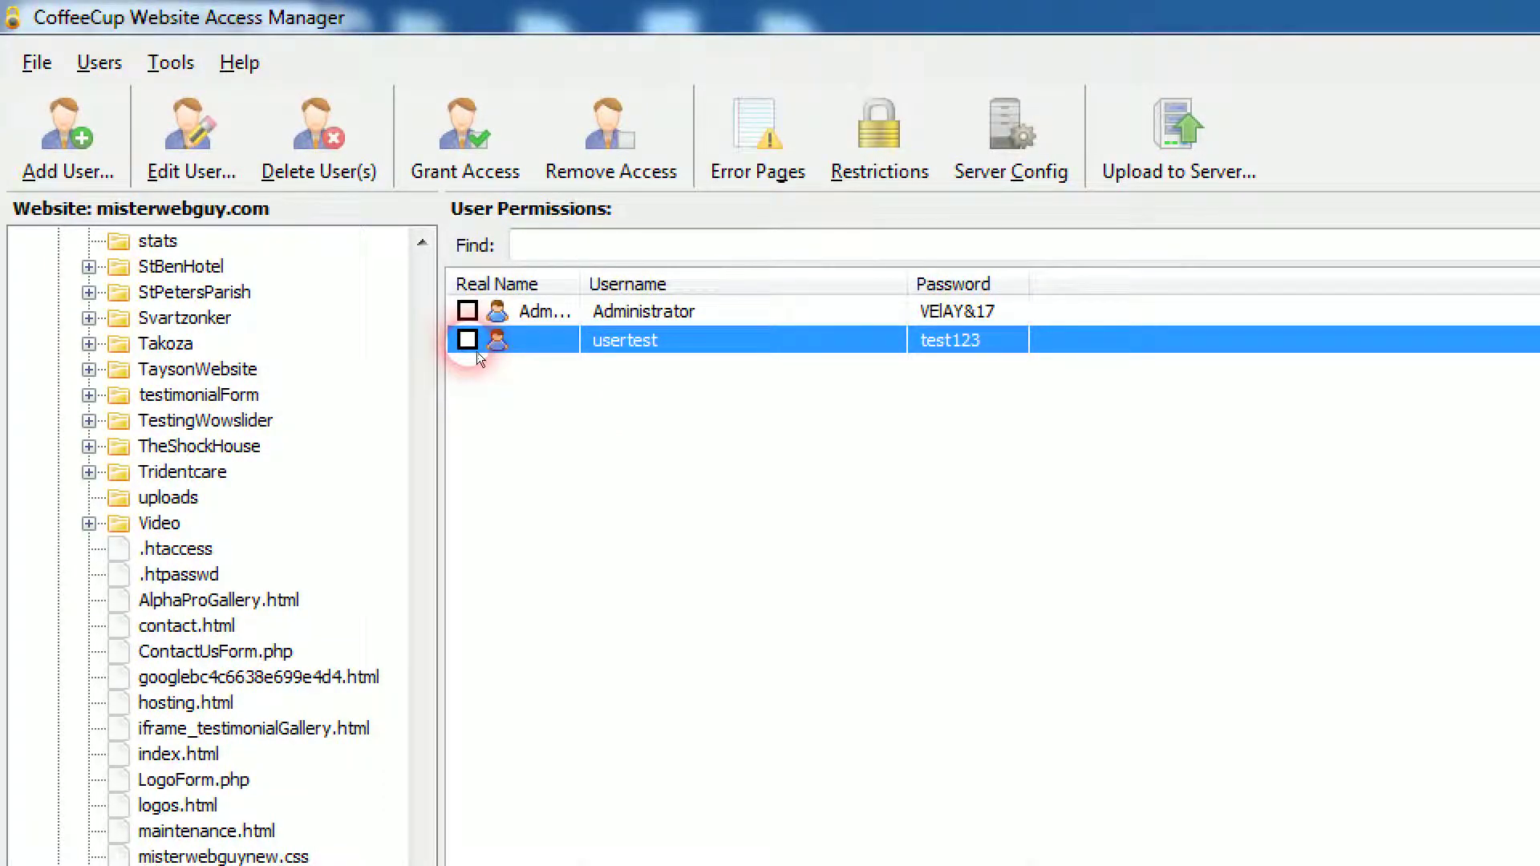
{"action": "right_click", "coordinate": [532, 351]}
{"action": "left_click", "coordinate": [512, 352]}
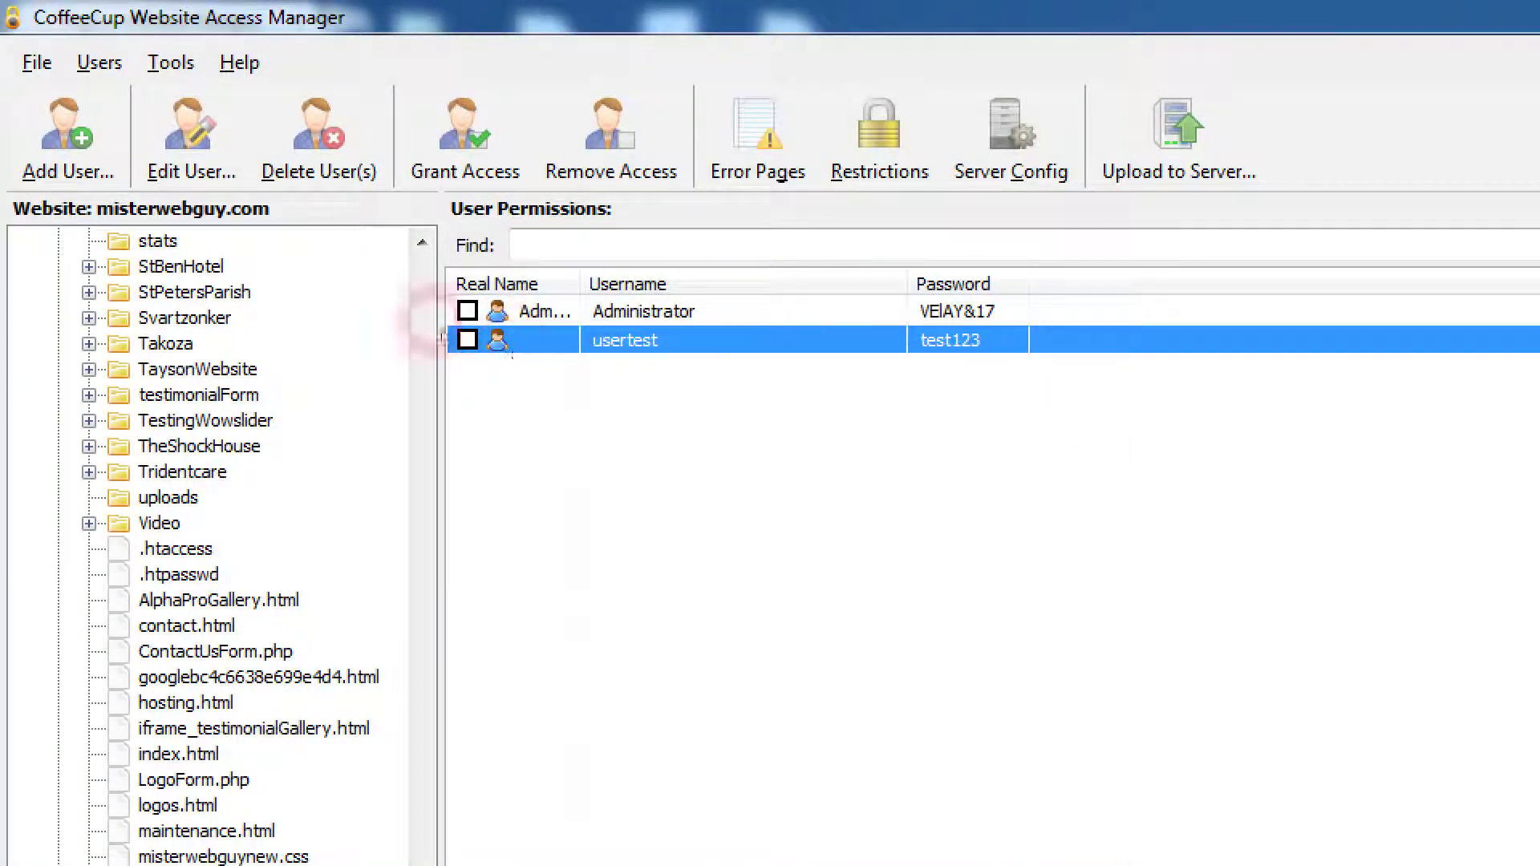
{"action": "left_click", "coordinate": [318, 136]}
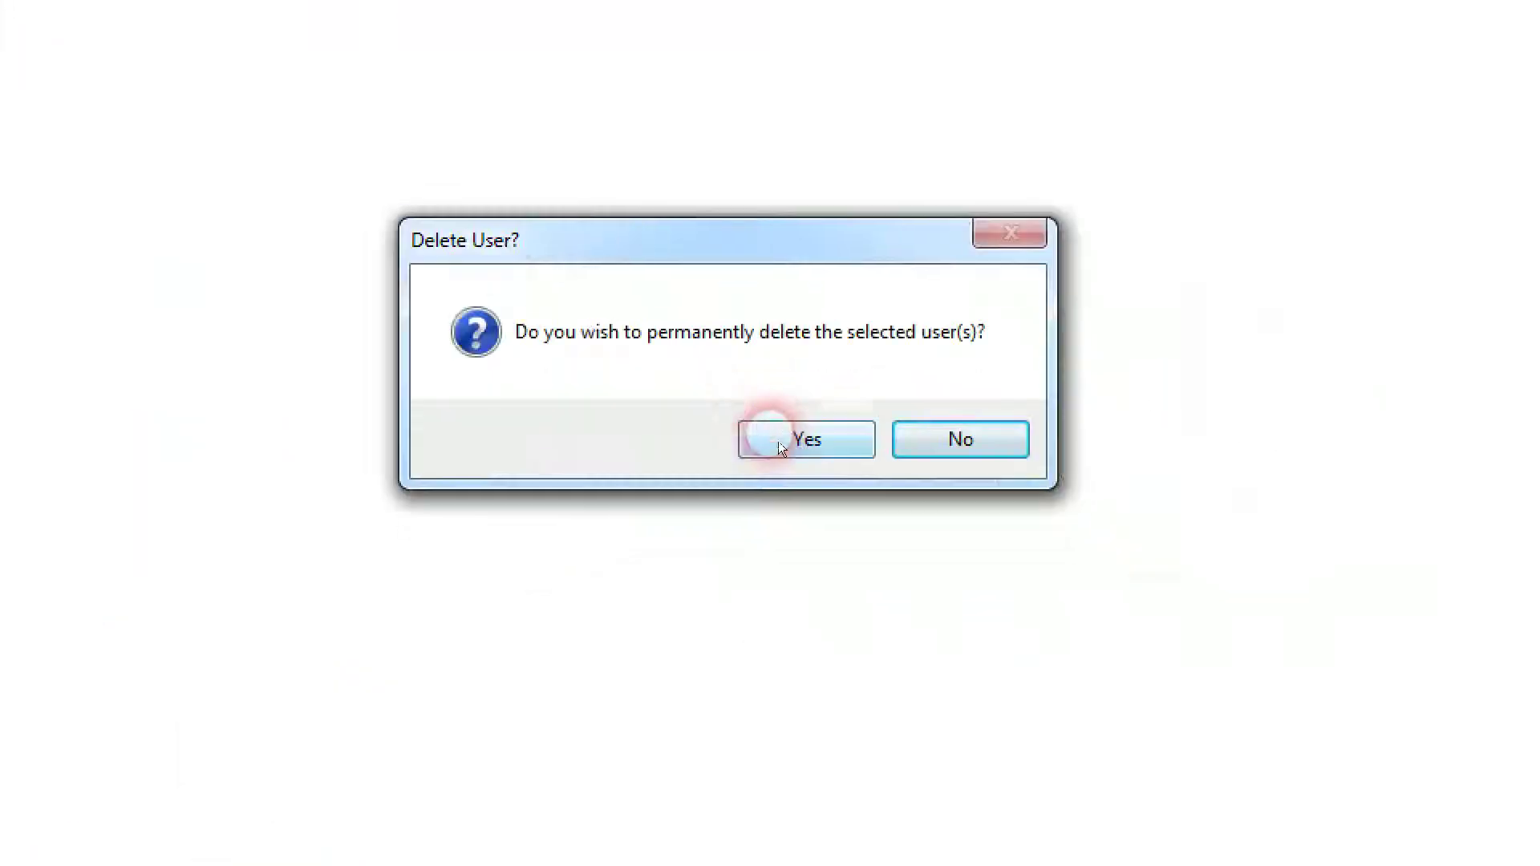
{"action": "left_click", "coordinate": [779, 441]}
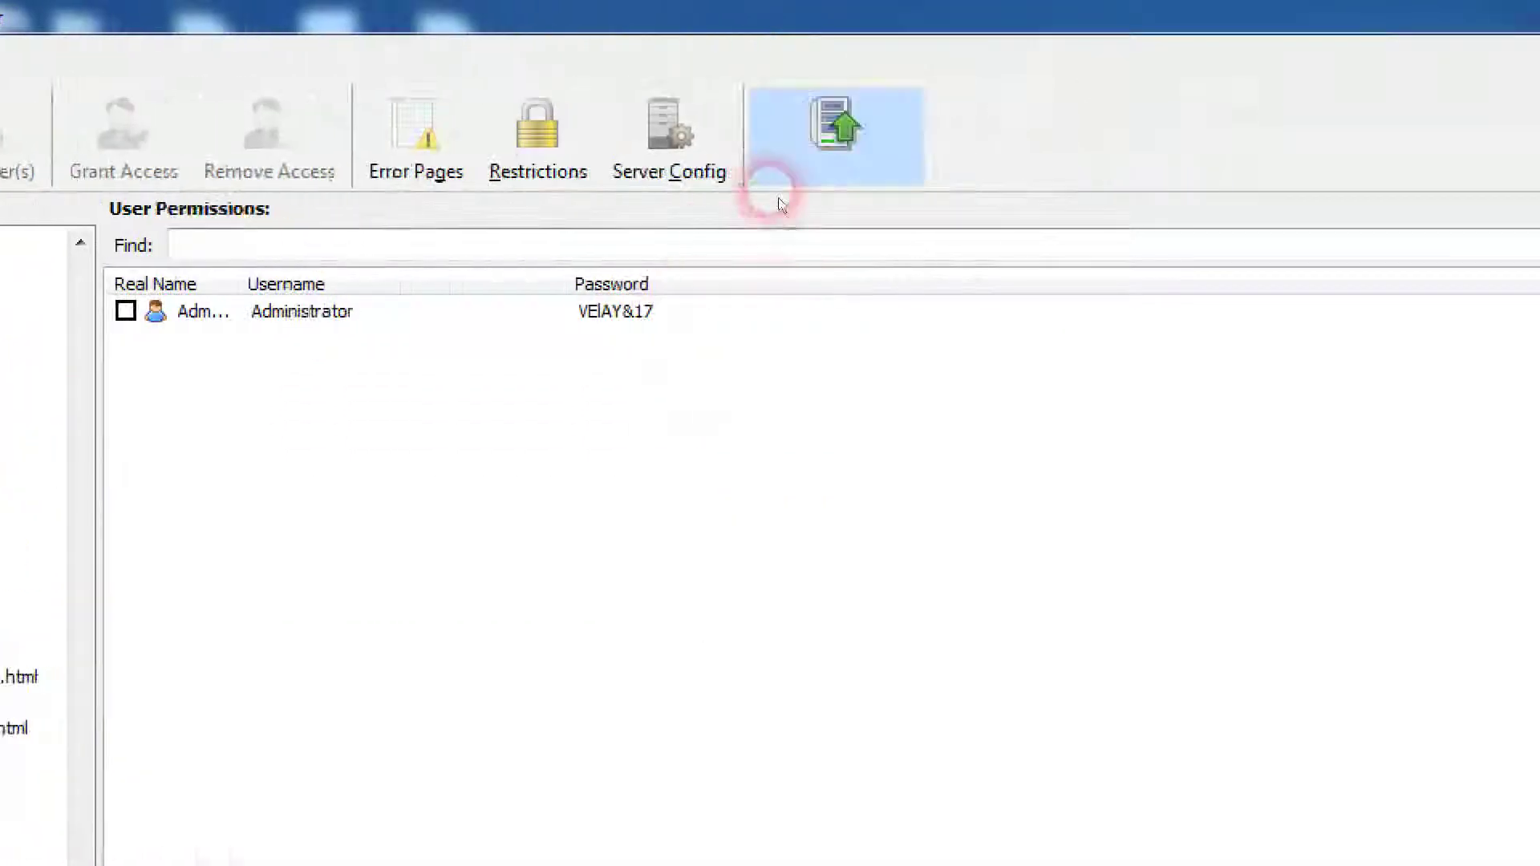
Step: Publish the access settings without the test user to misterwebguy.com, then return to the Virus Removal page in Chrome
{"action": "left_click", "coordinate": [779, 161]}
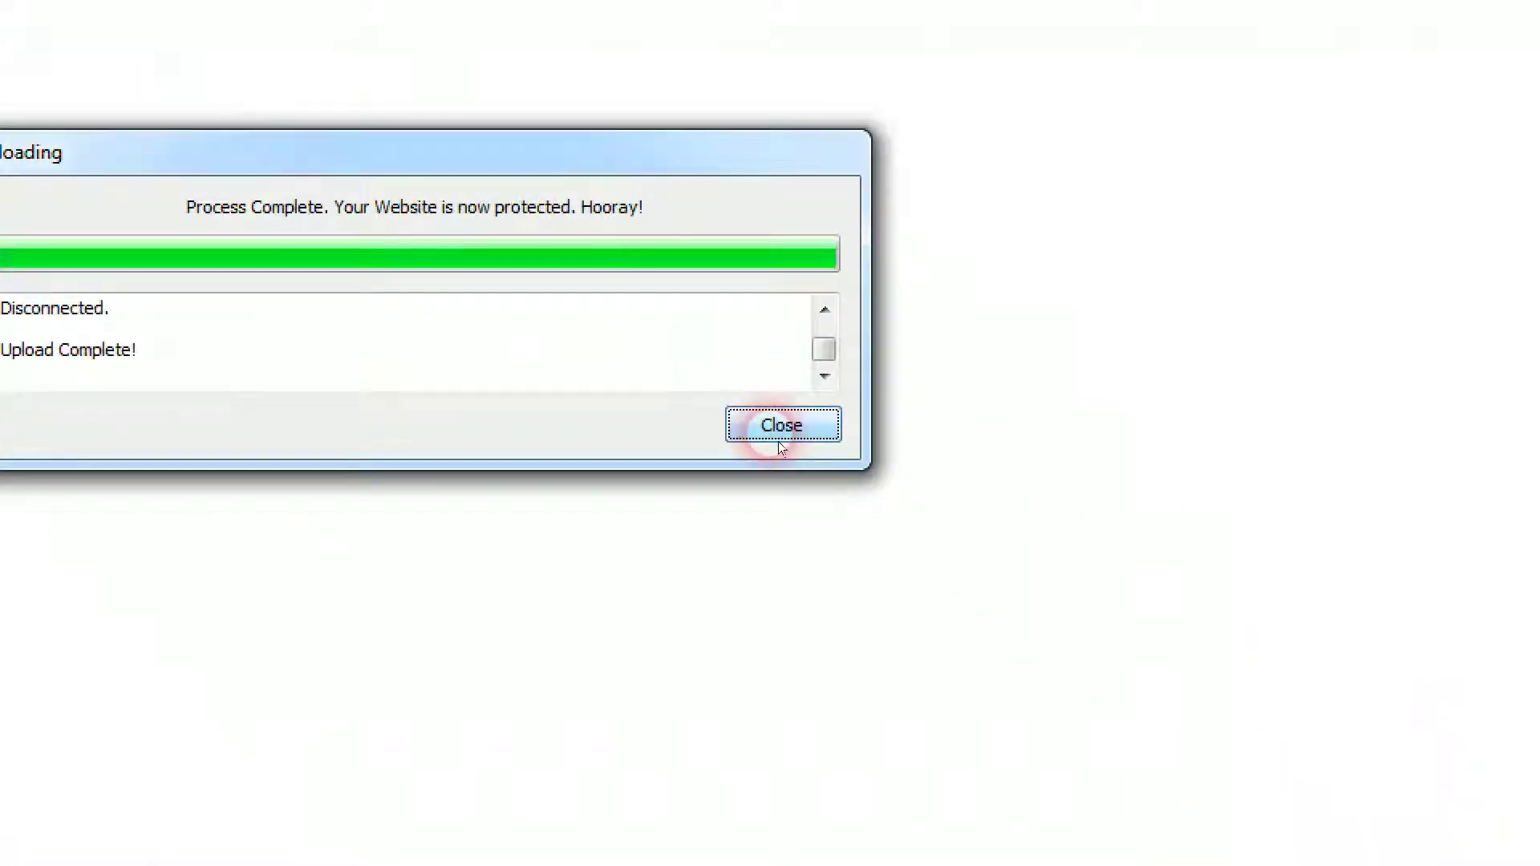
{"action": "left_click", "coordinate": [779, 444]}
{"action": "left_click", "coordinate": [344, 832]}
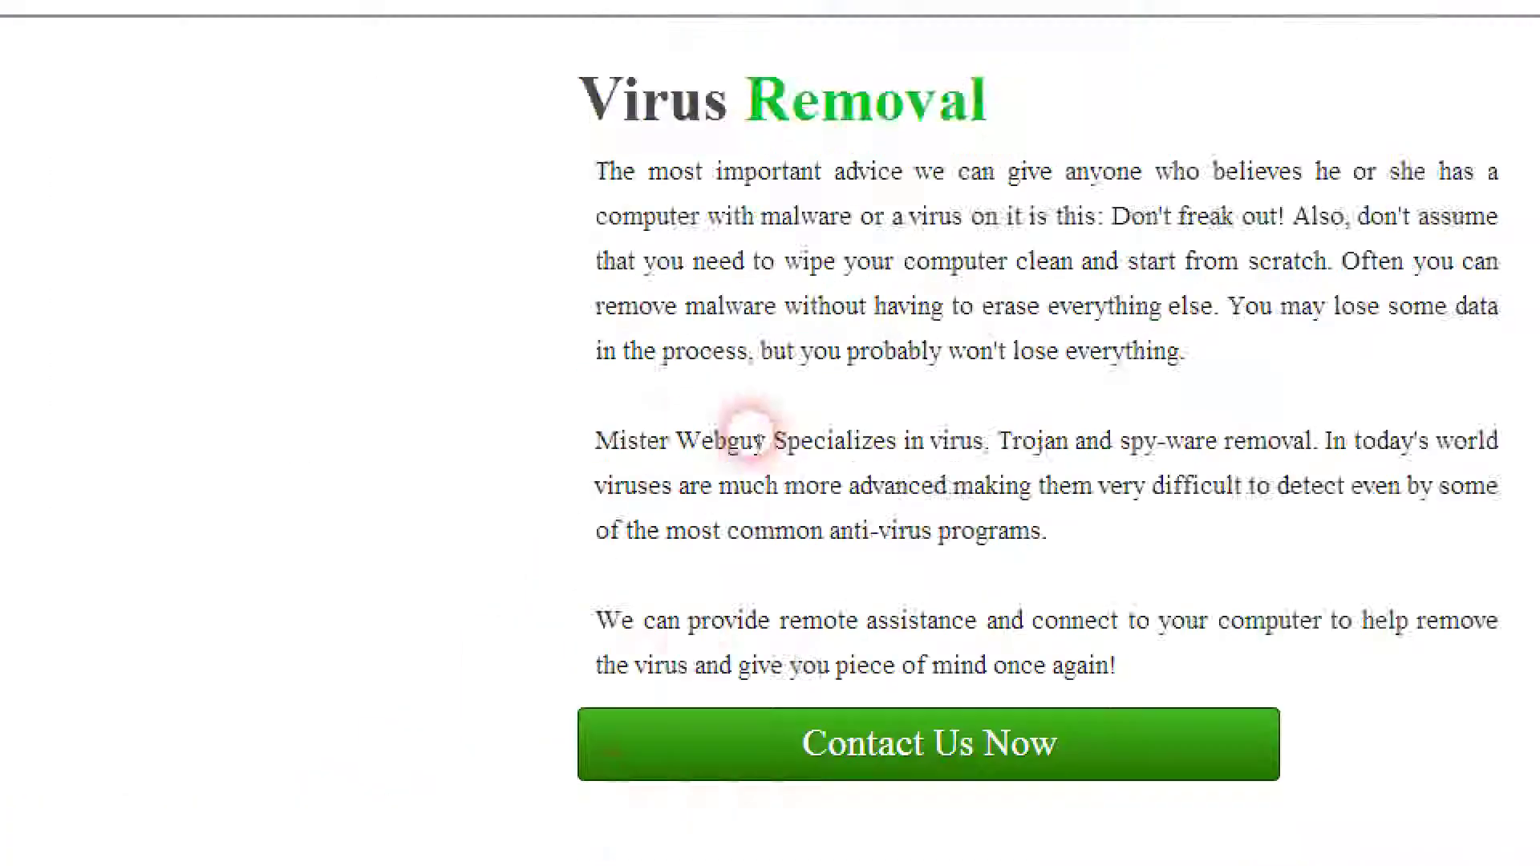